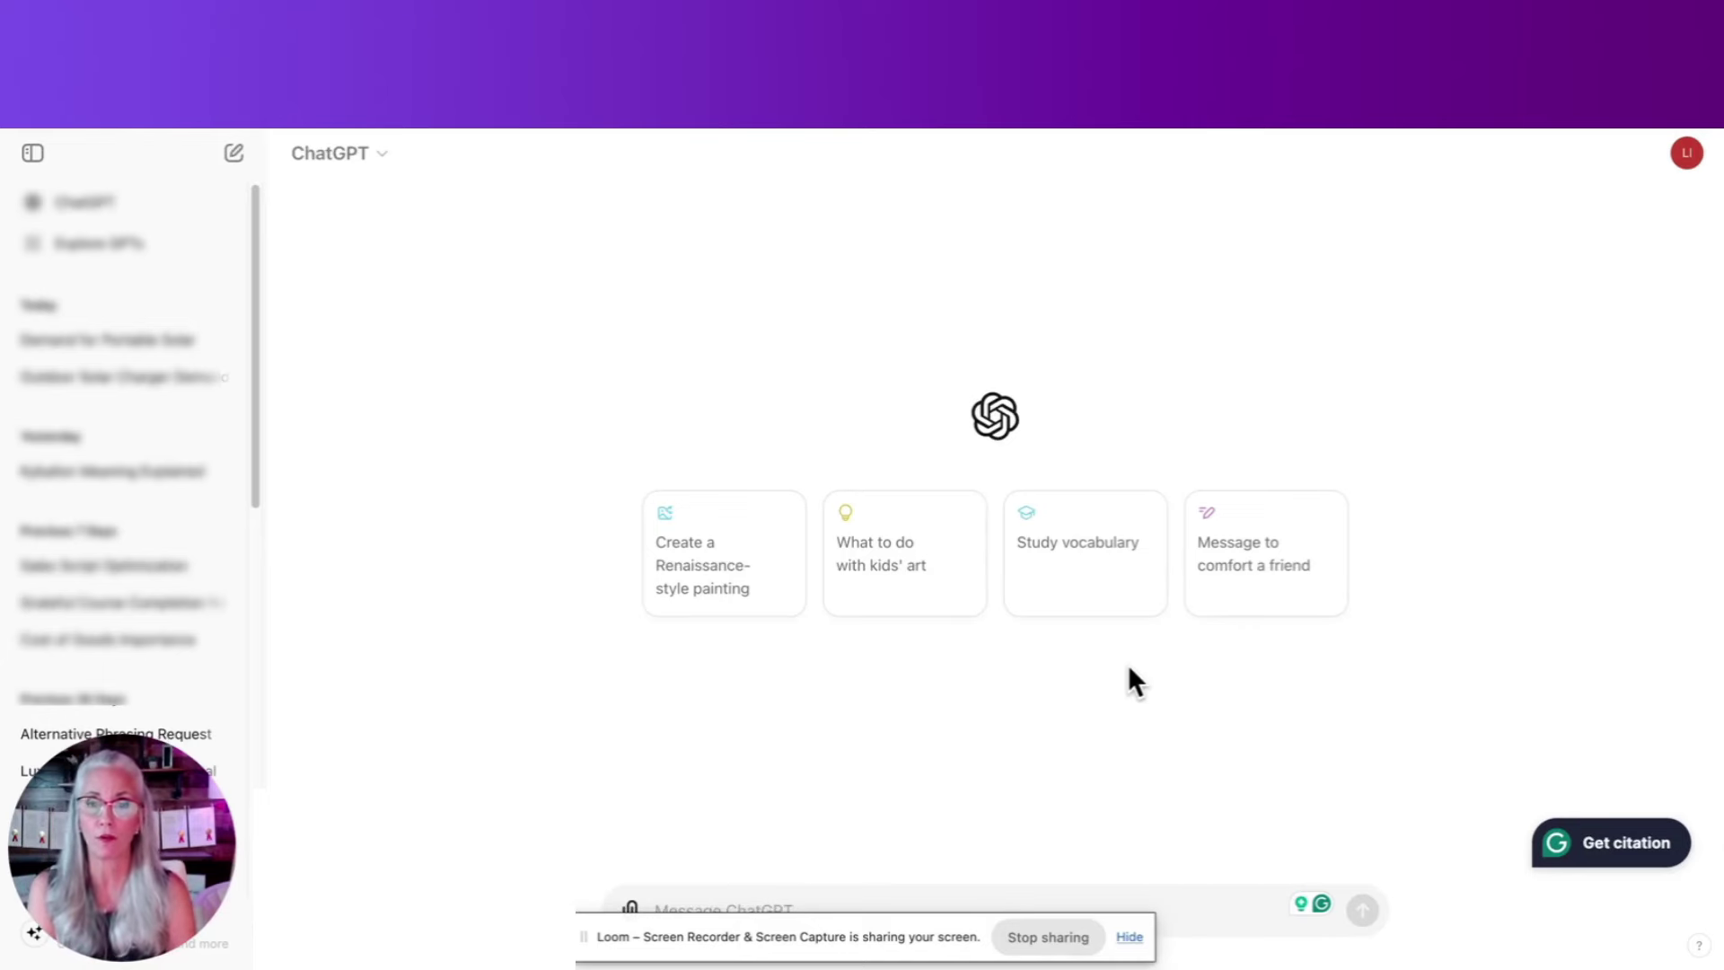
Step: Dismiss the screen-sharing notice and ask 'Is there a demand for portable solar chargers'
left_click(1131, 938)
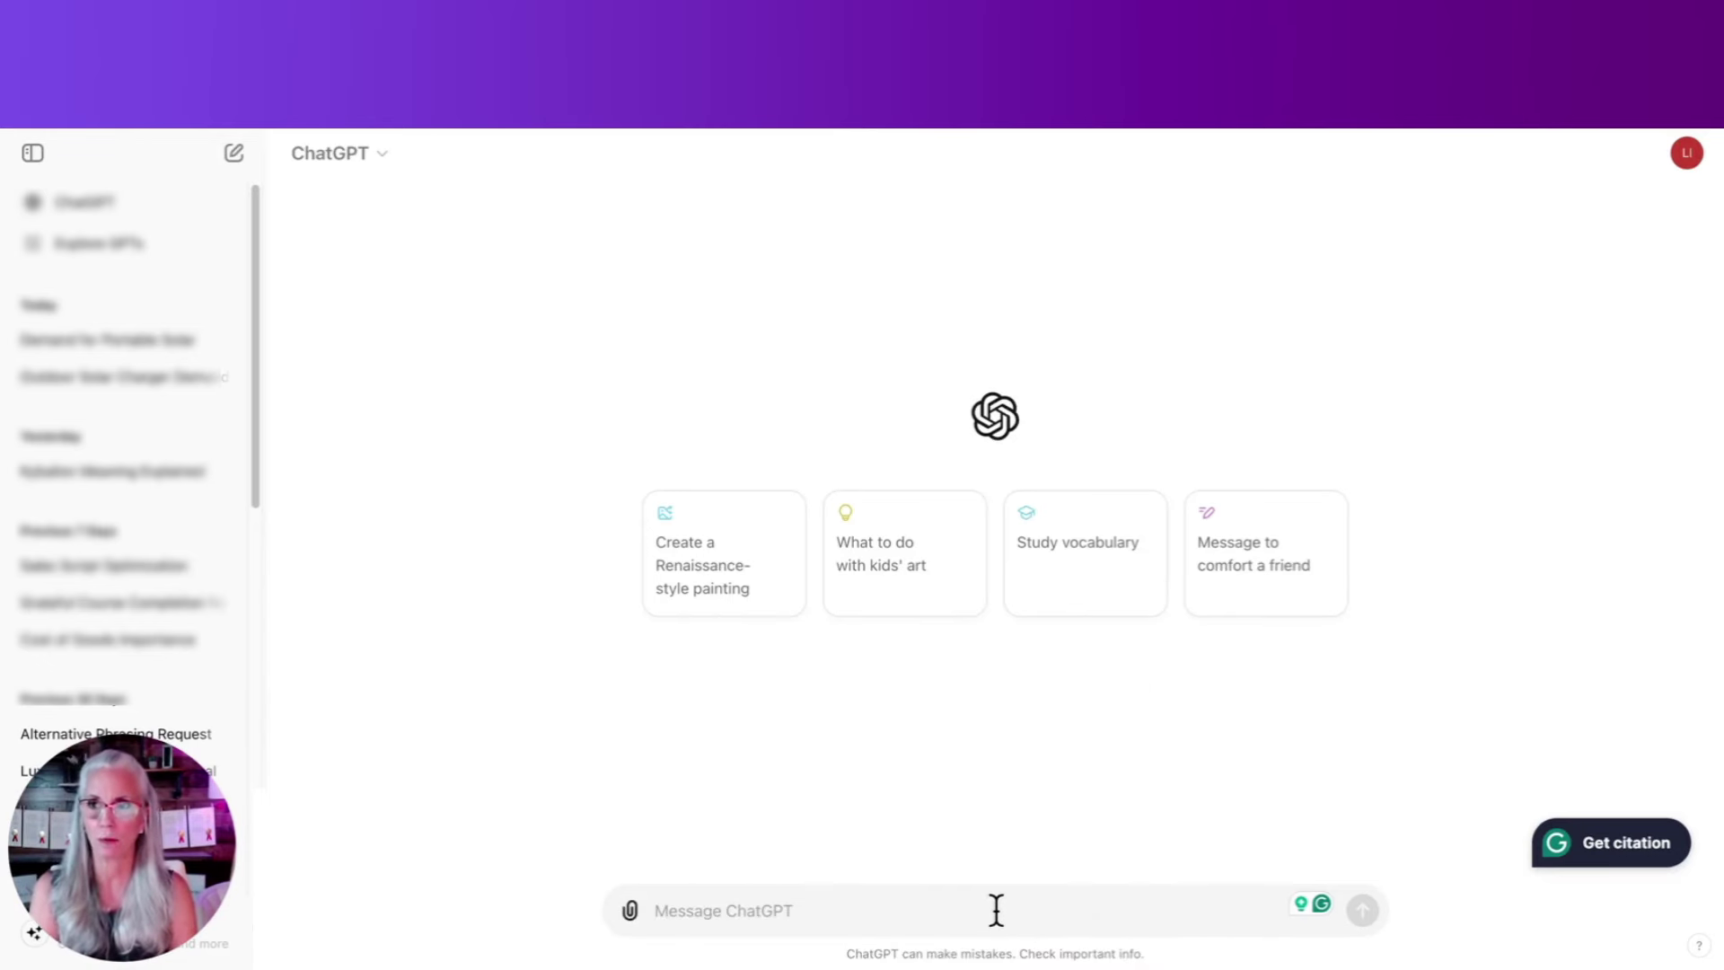
type("Is there a d")
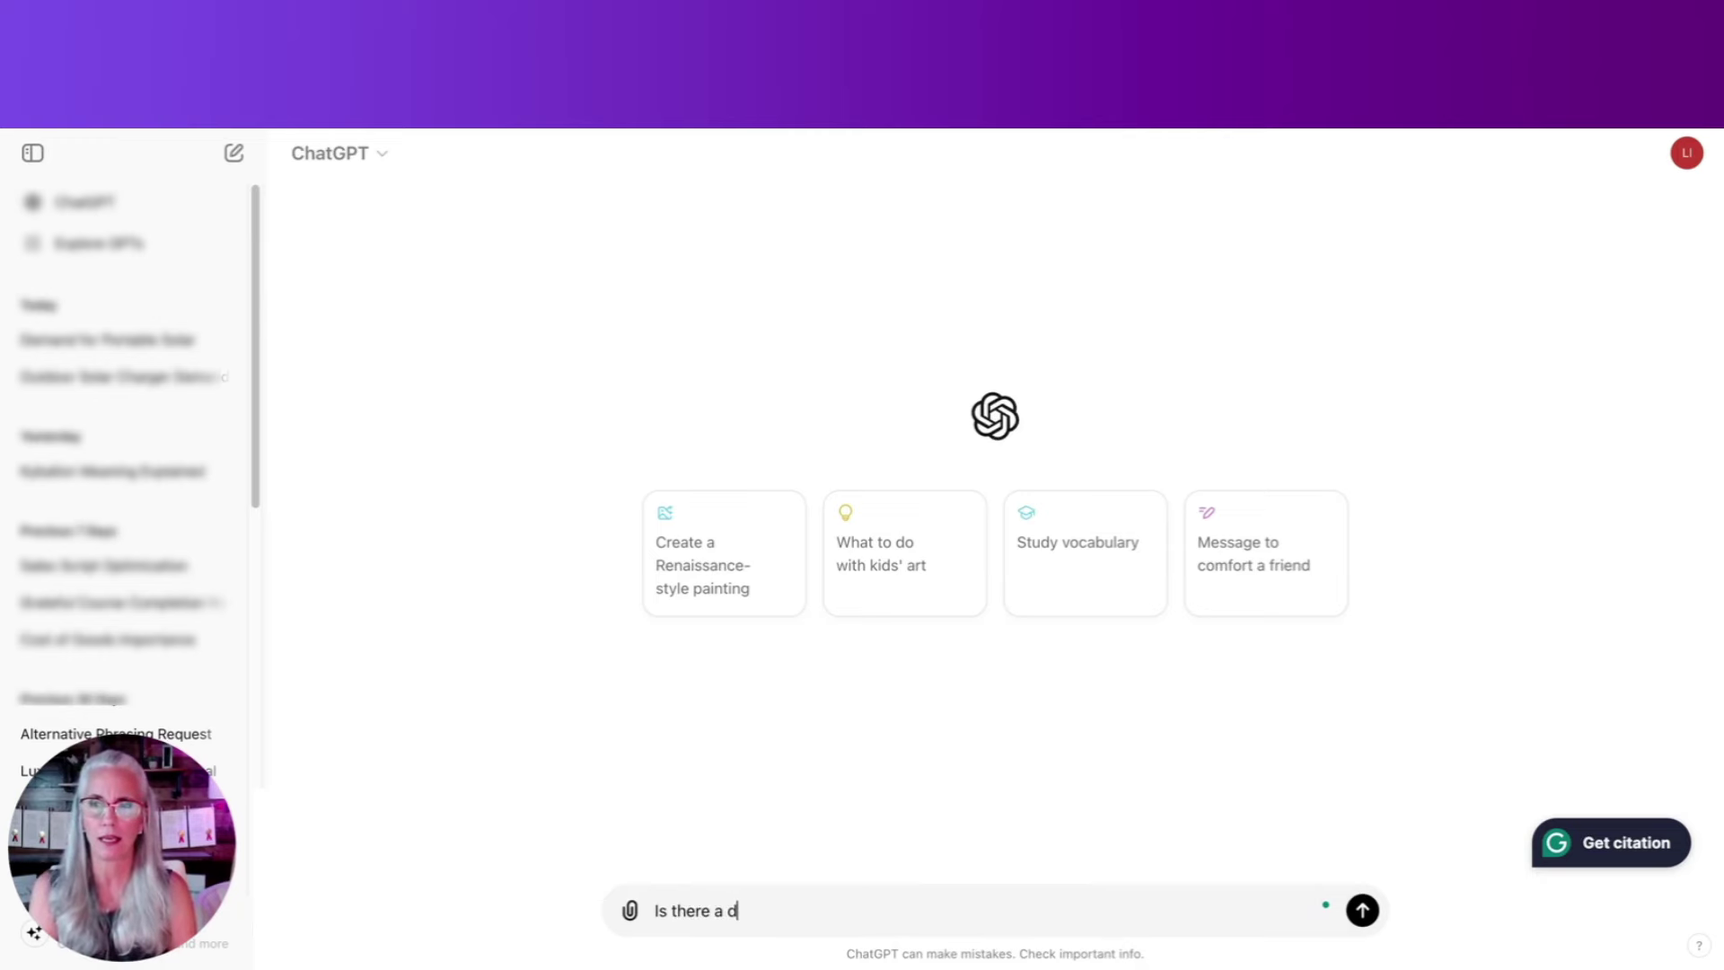
type("emand for ")
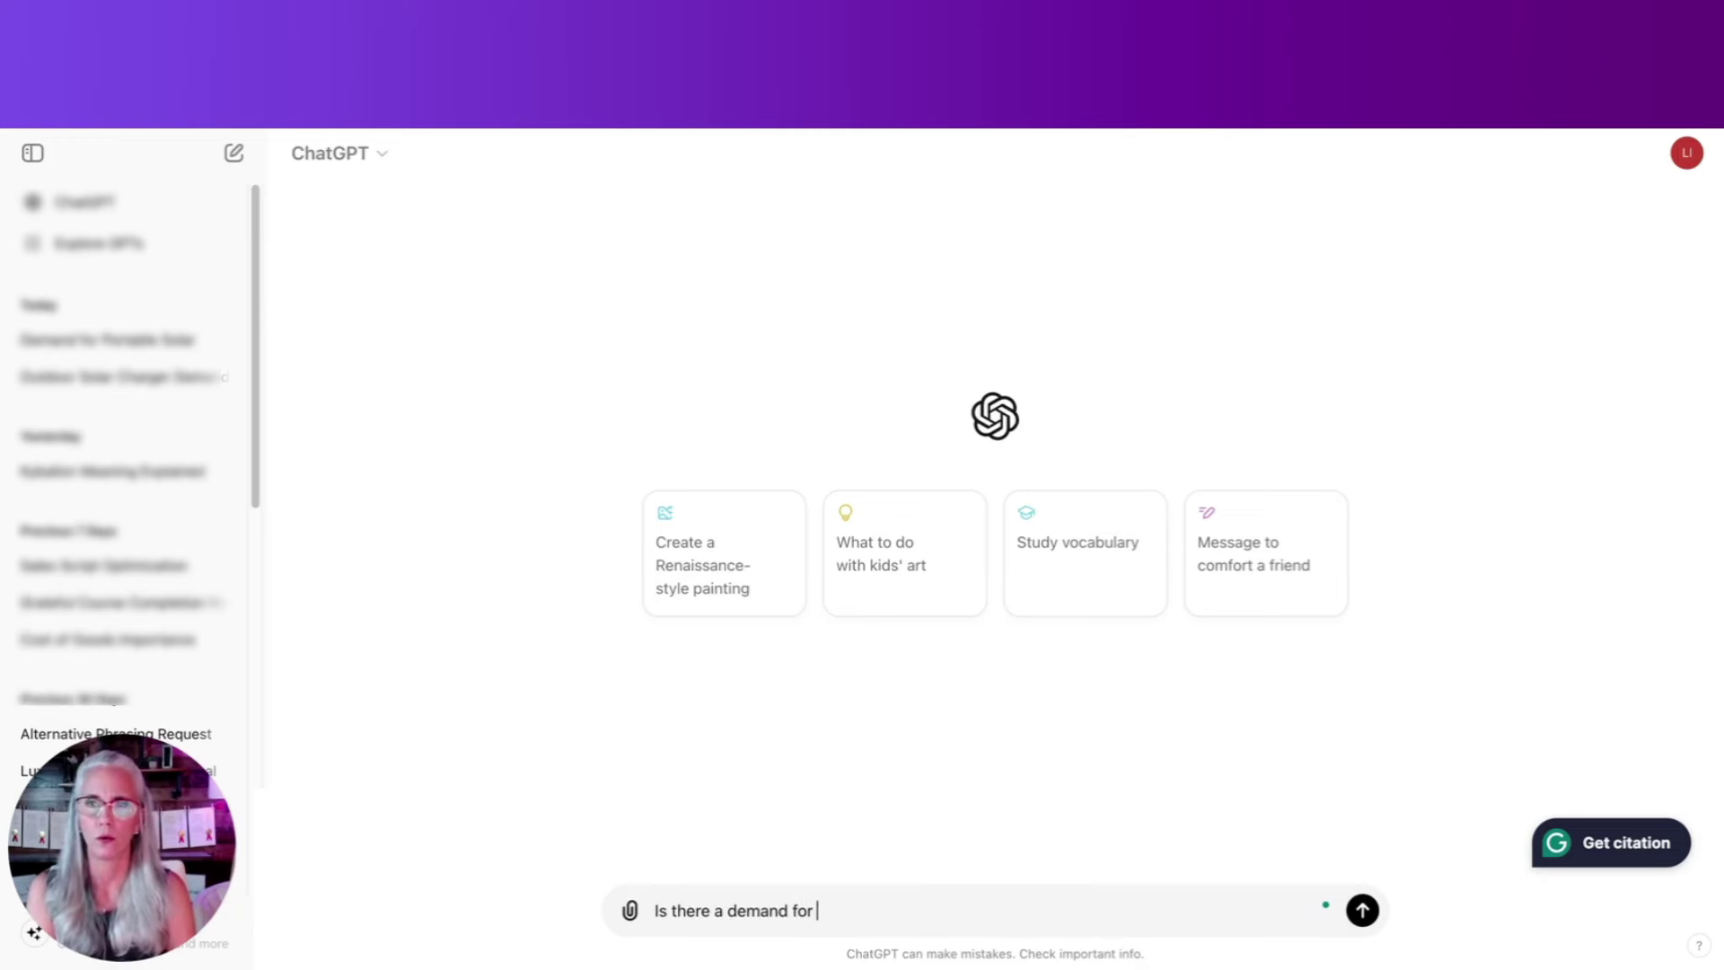
type("portable so")
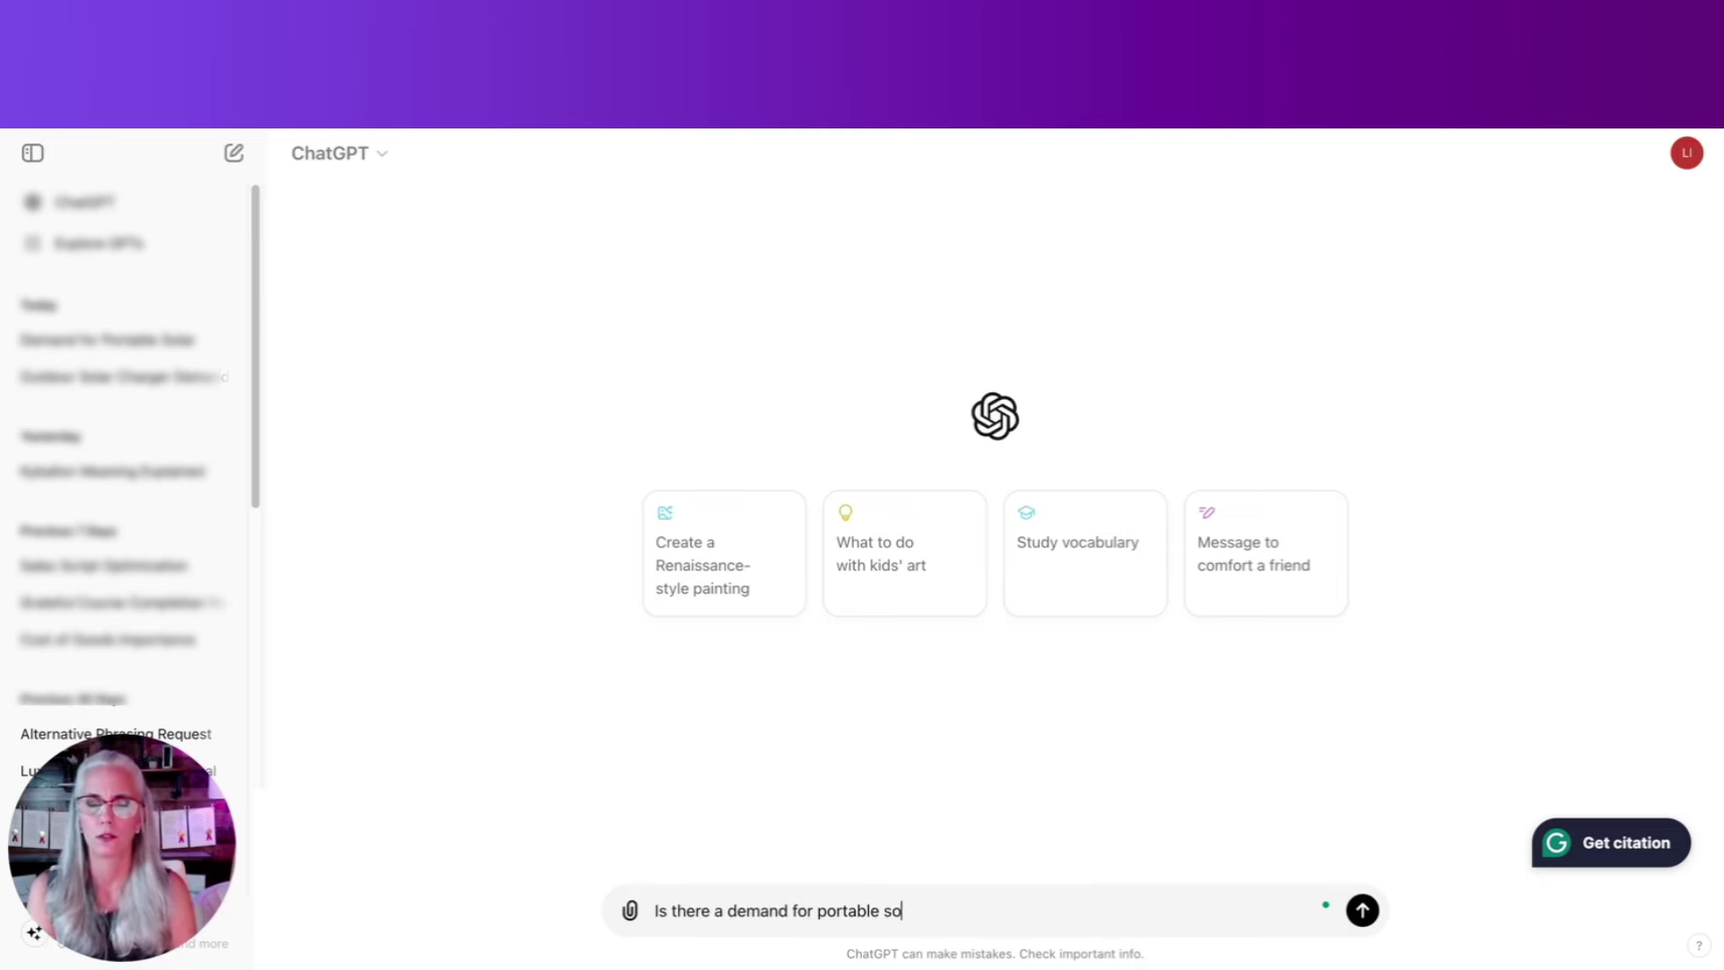
type("lar cha")
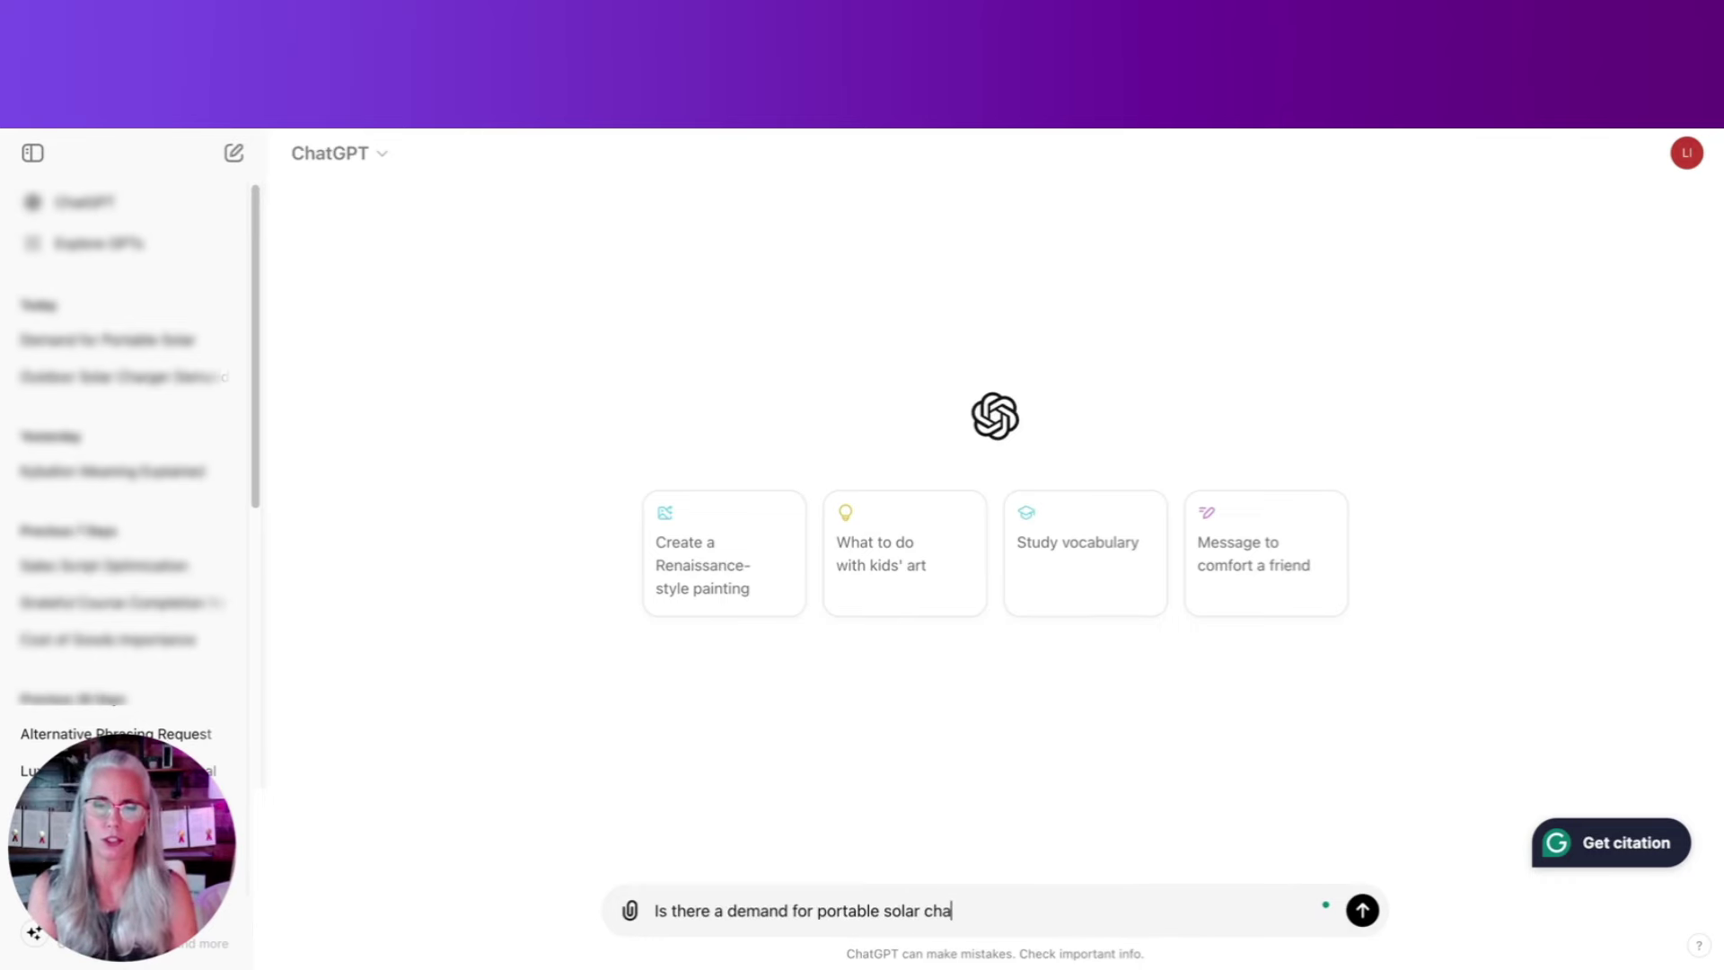
type("rgers")
key("Return")
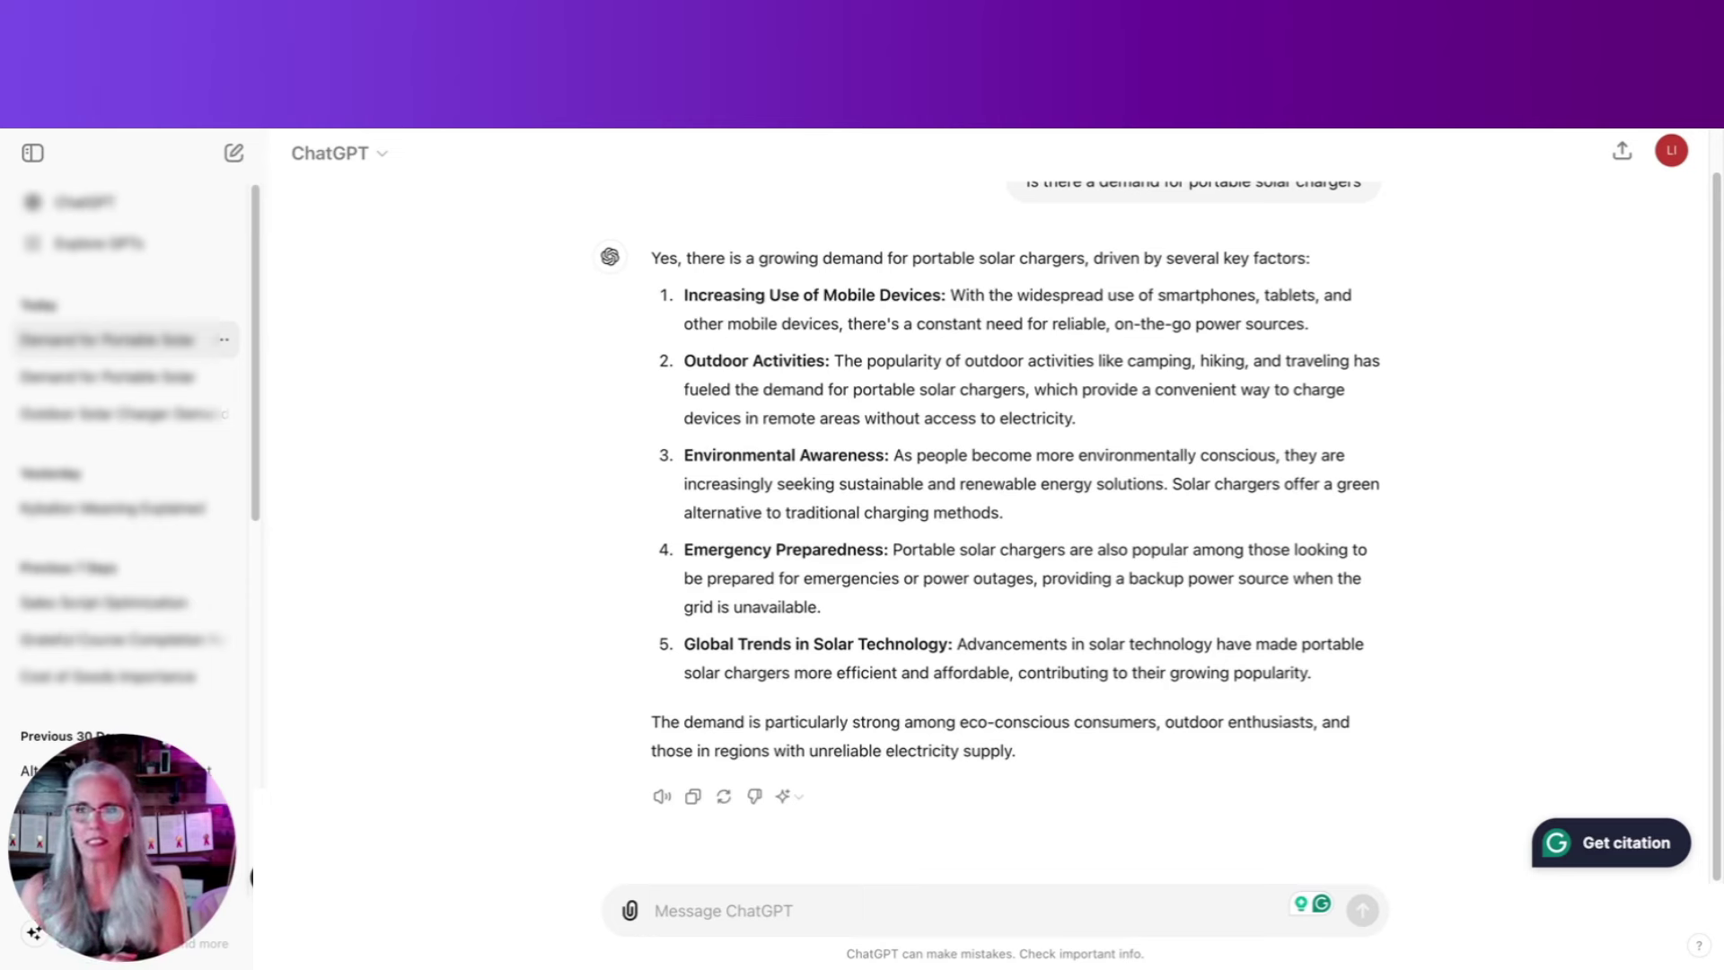
Step: Ask the current market size for portable solar chargers and its growth over the last 5 years
left_click(807, 913)
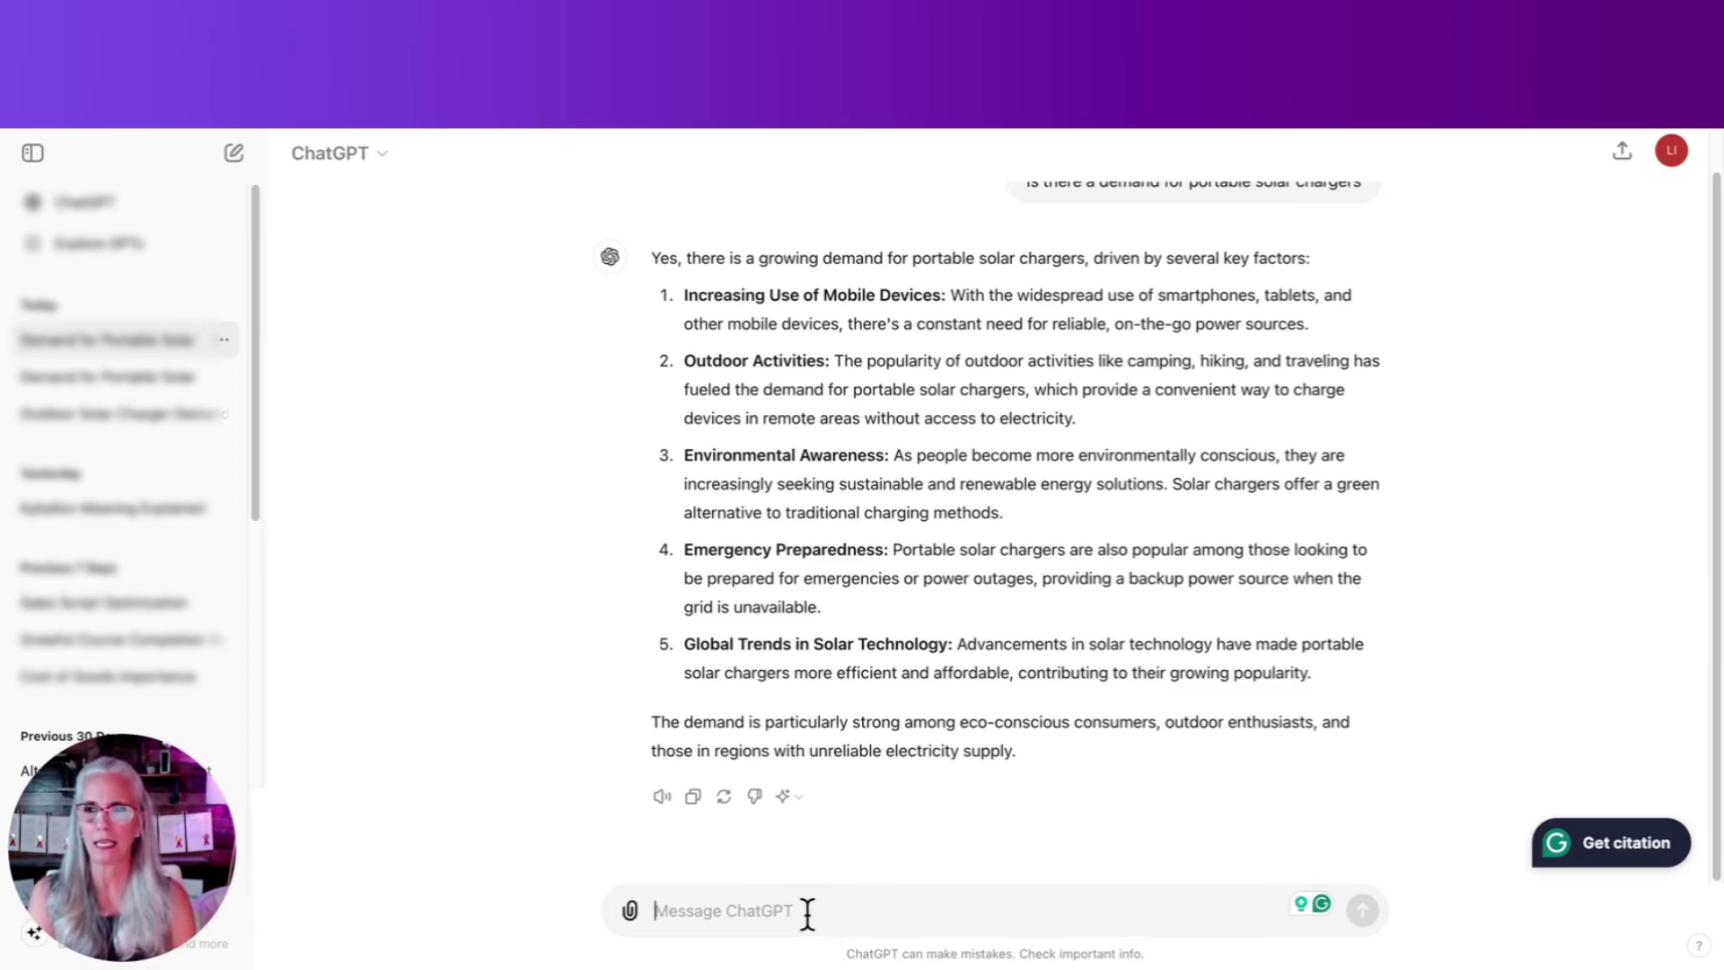
type("w")
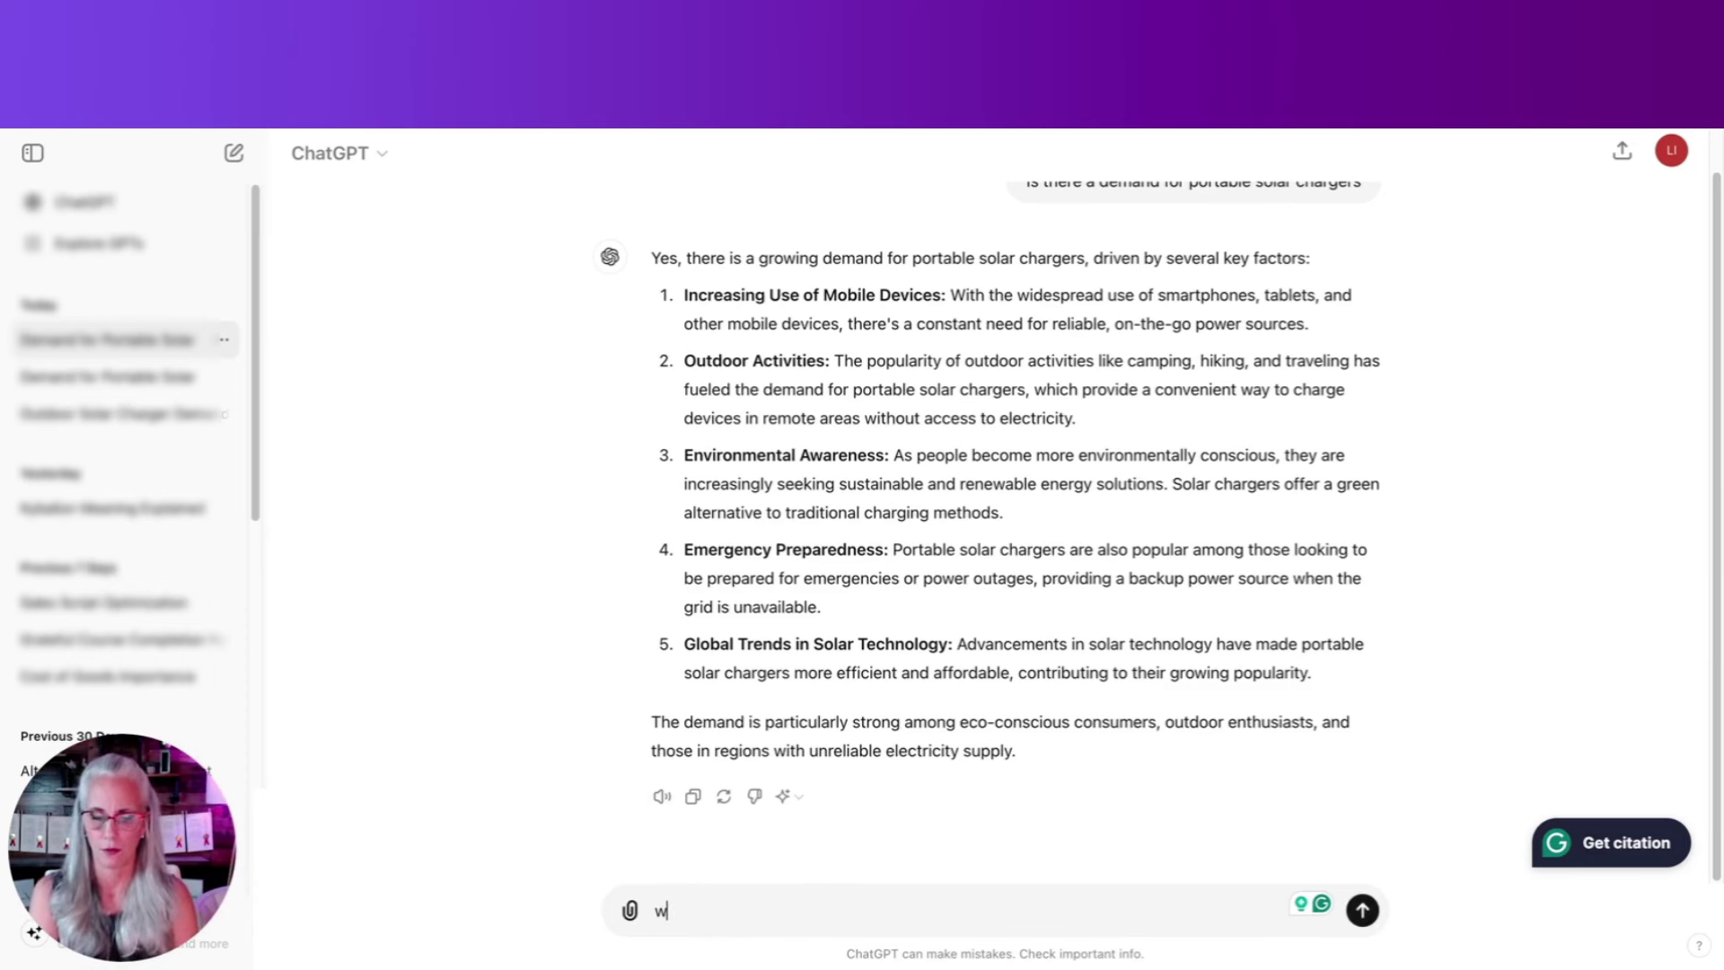
type("hat is the curren")
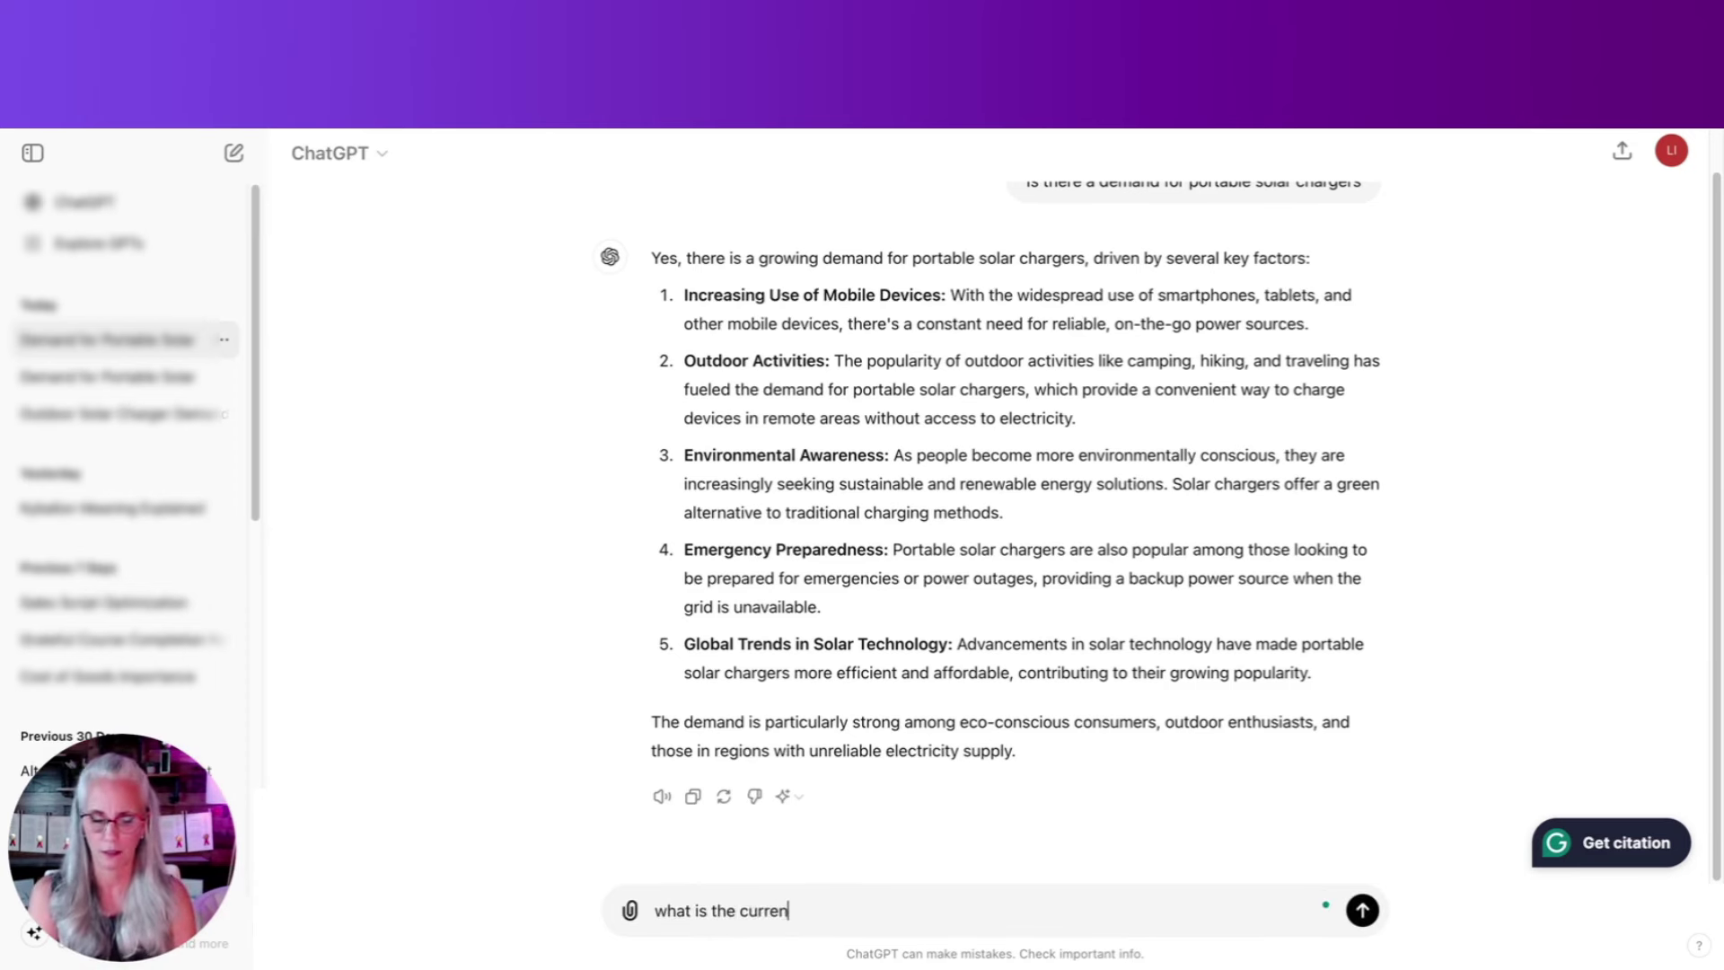
type("t market ")
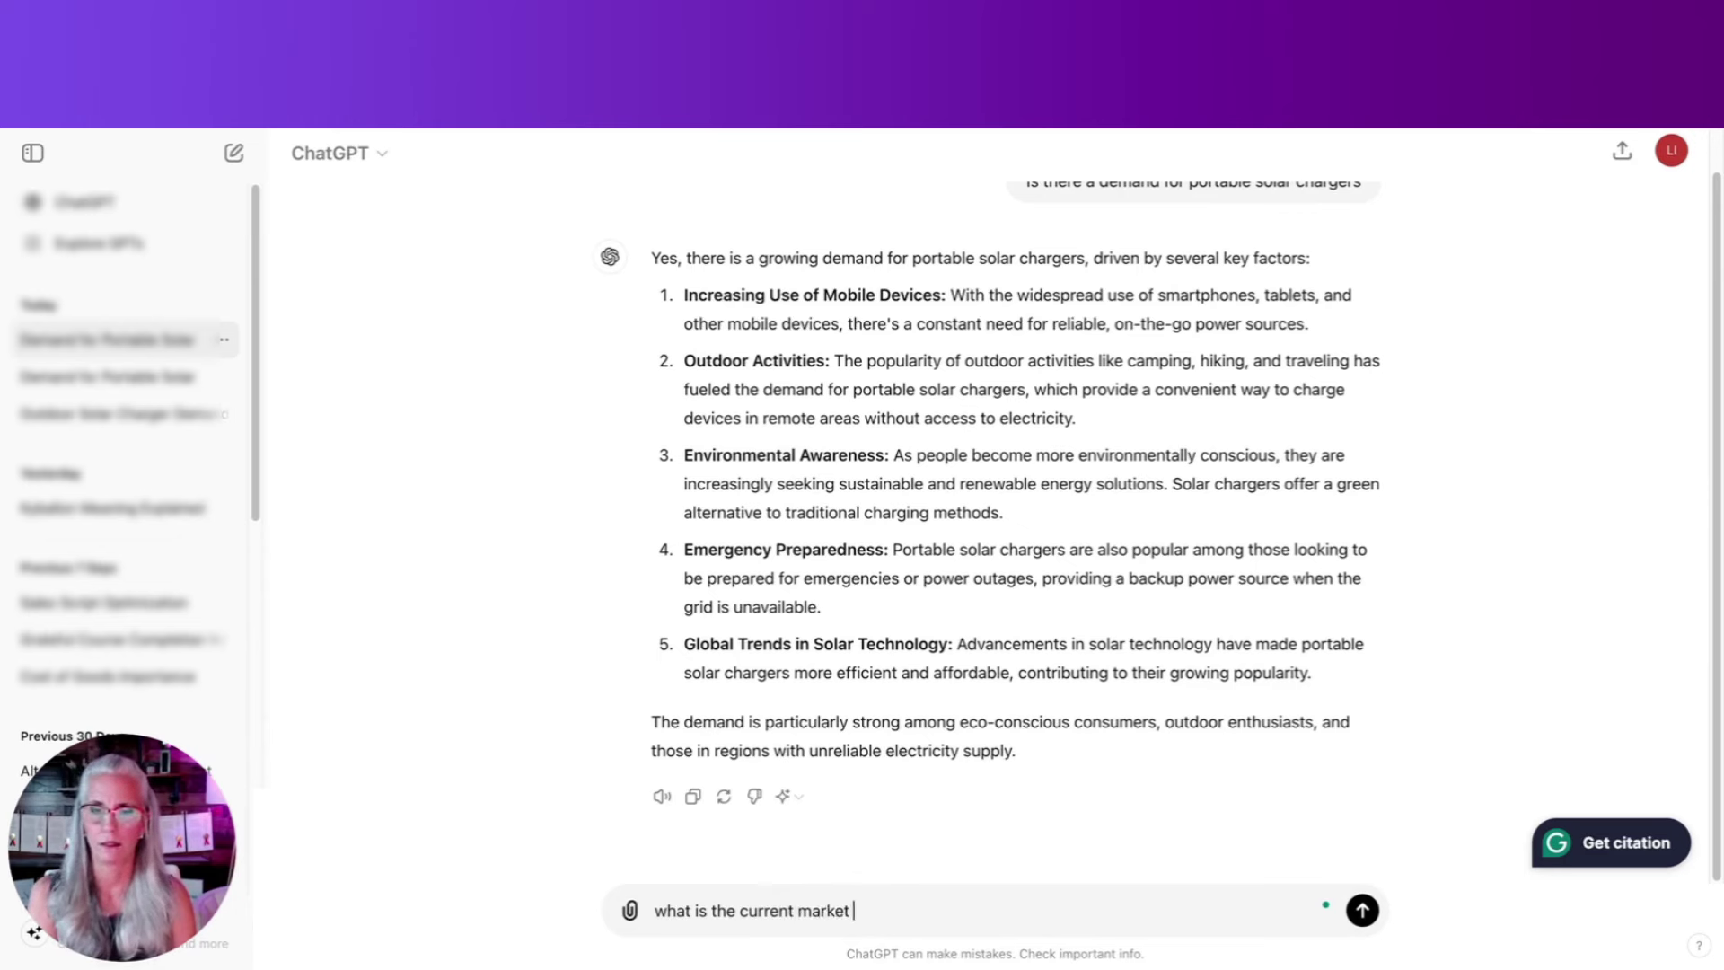
type("size for po")
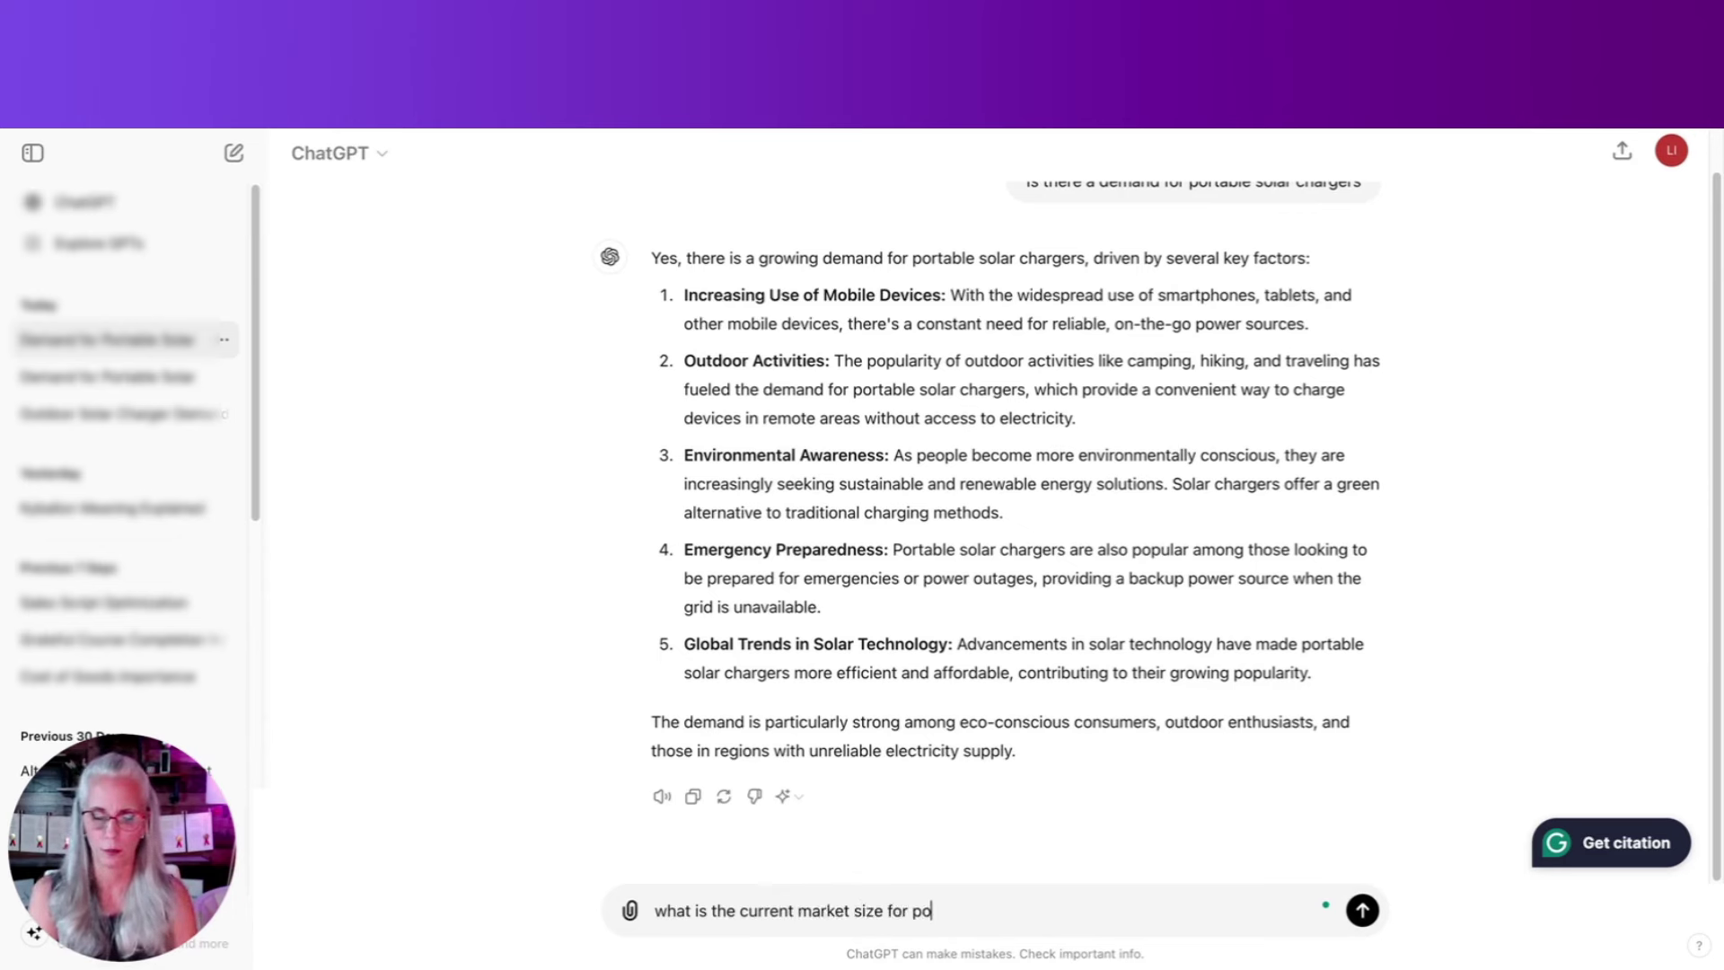
type("rtable s")
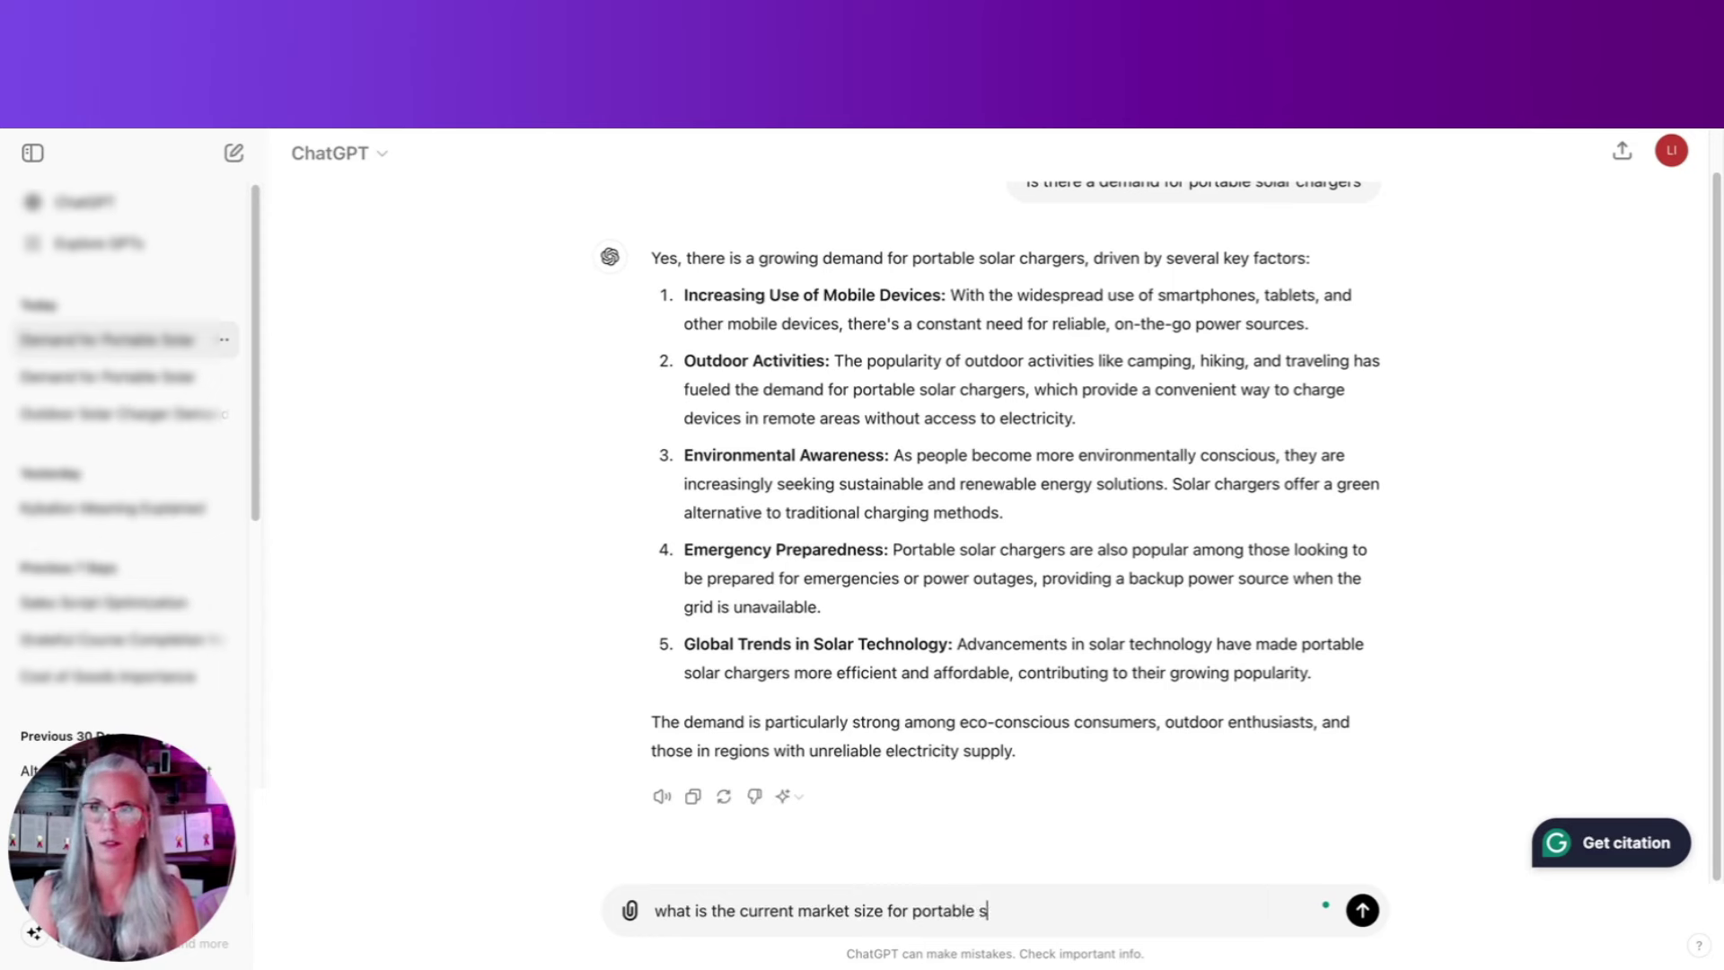
type("olar charge")
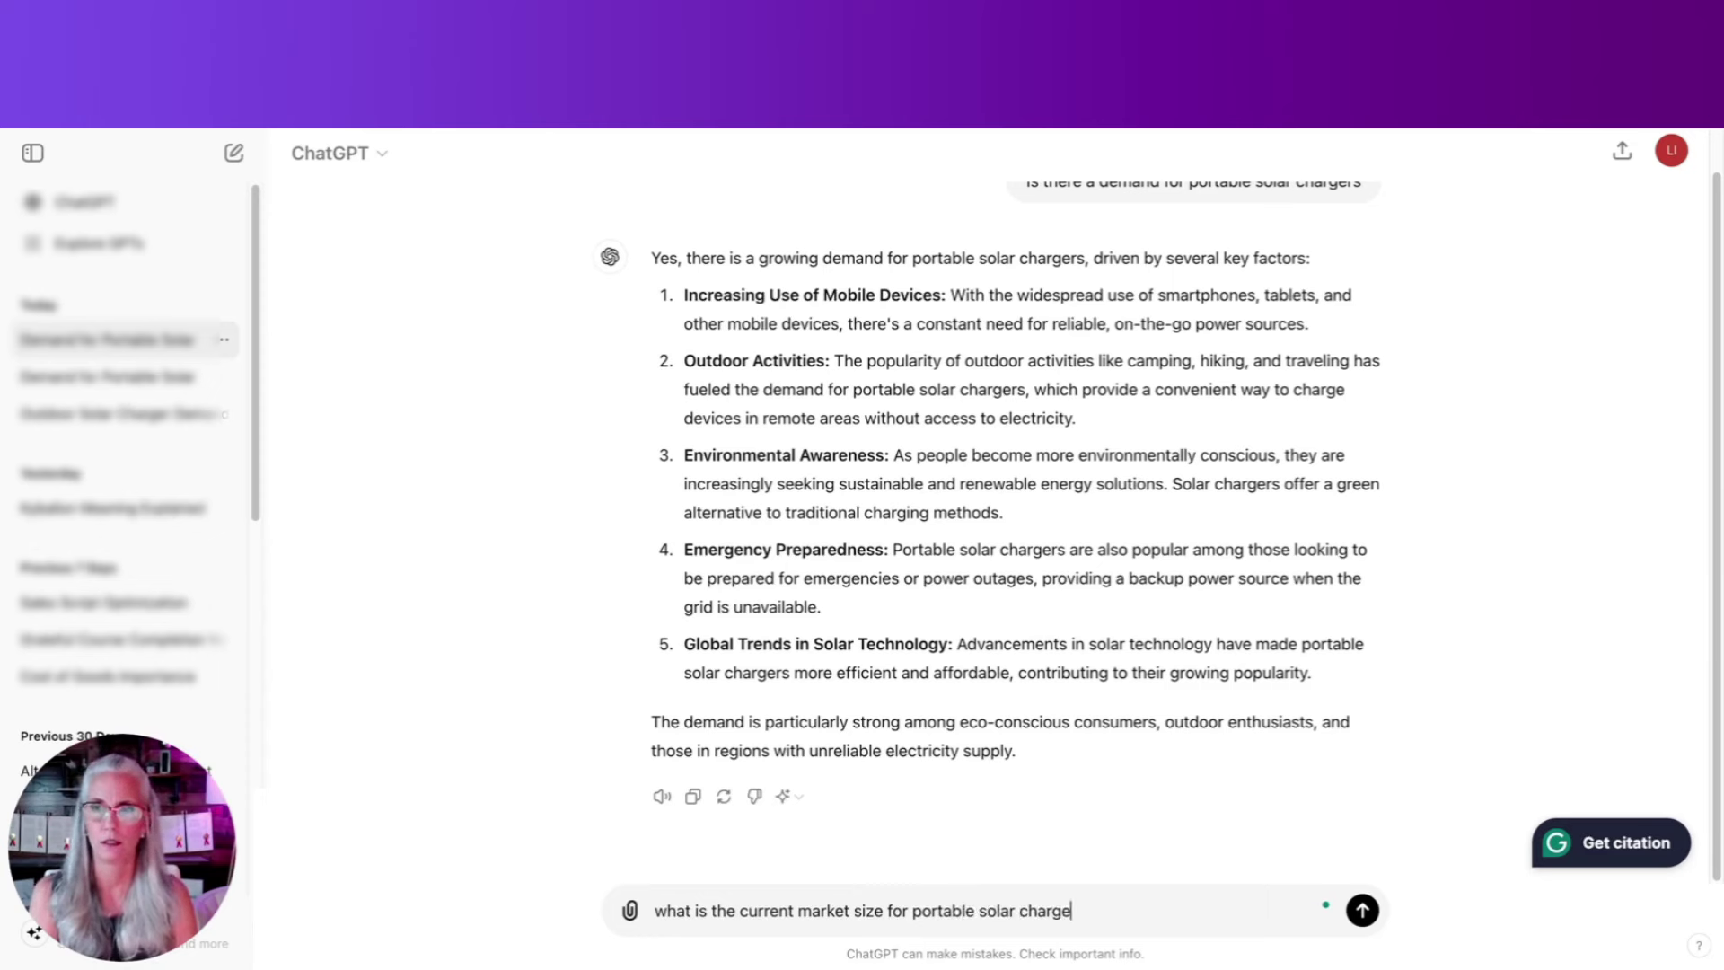
type("rs, and how has ")
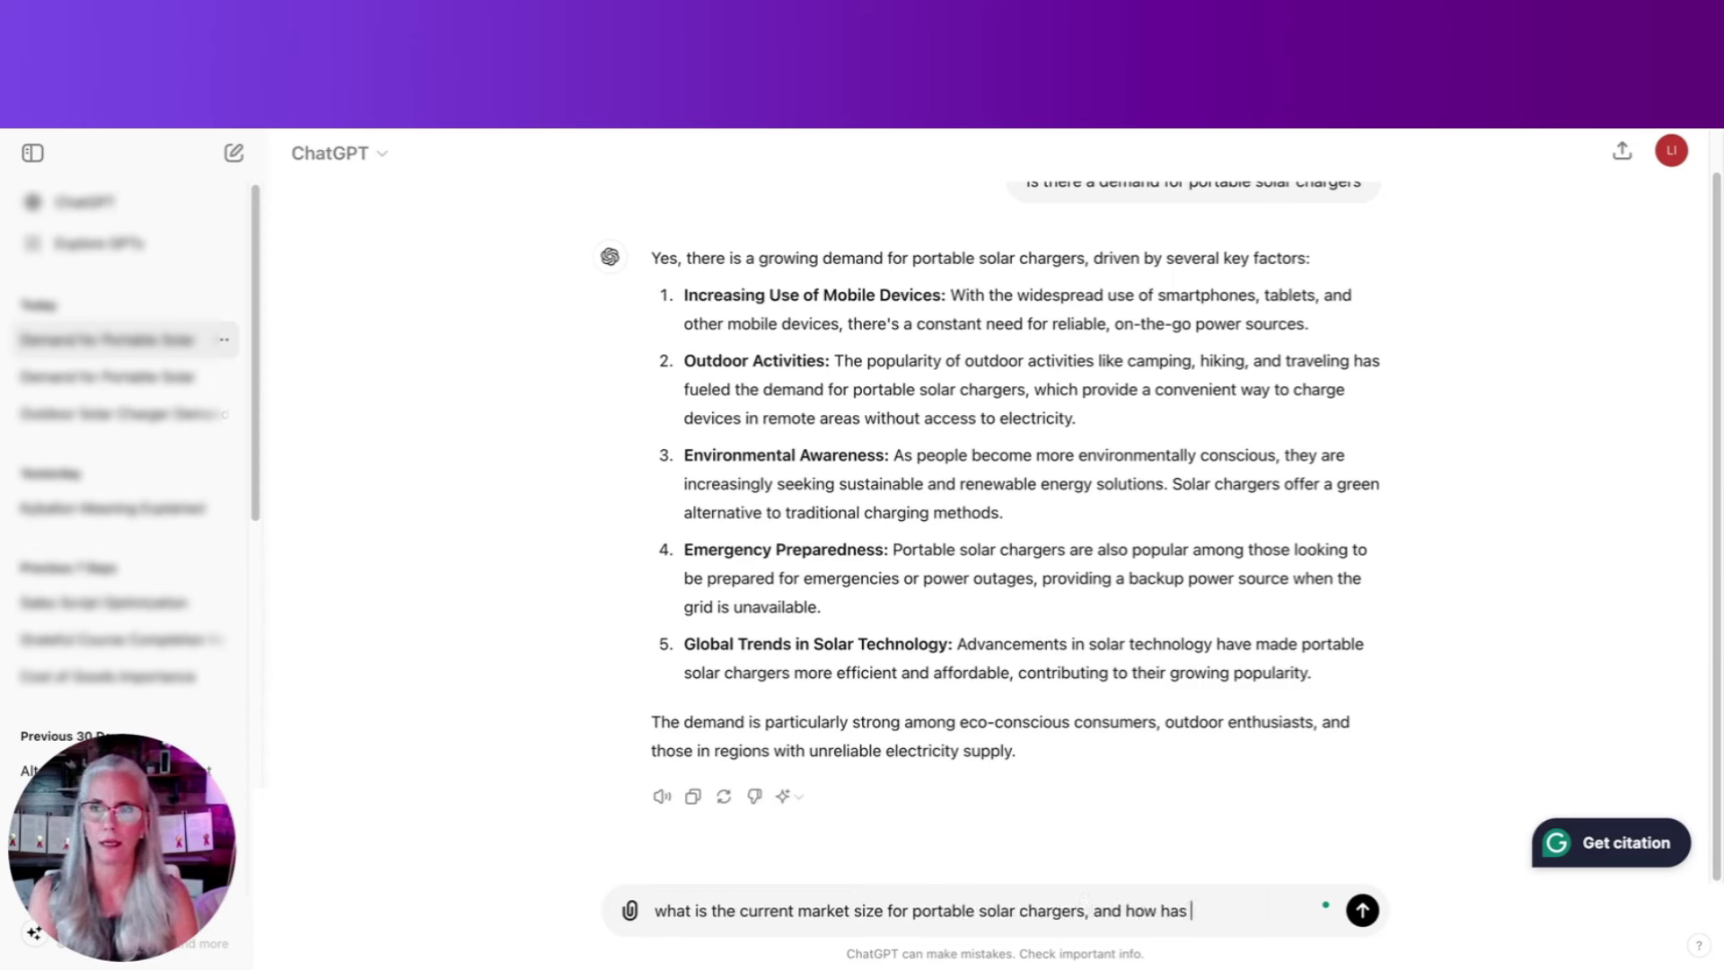
type("it grown over the e")
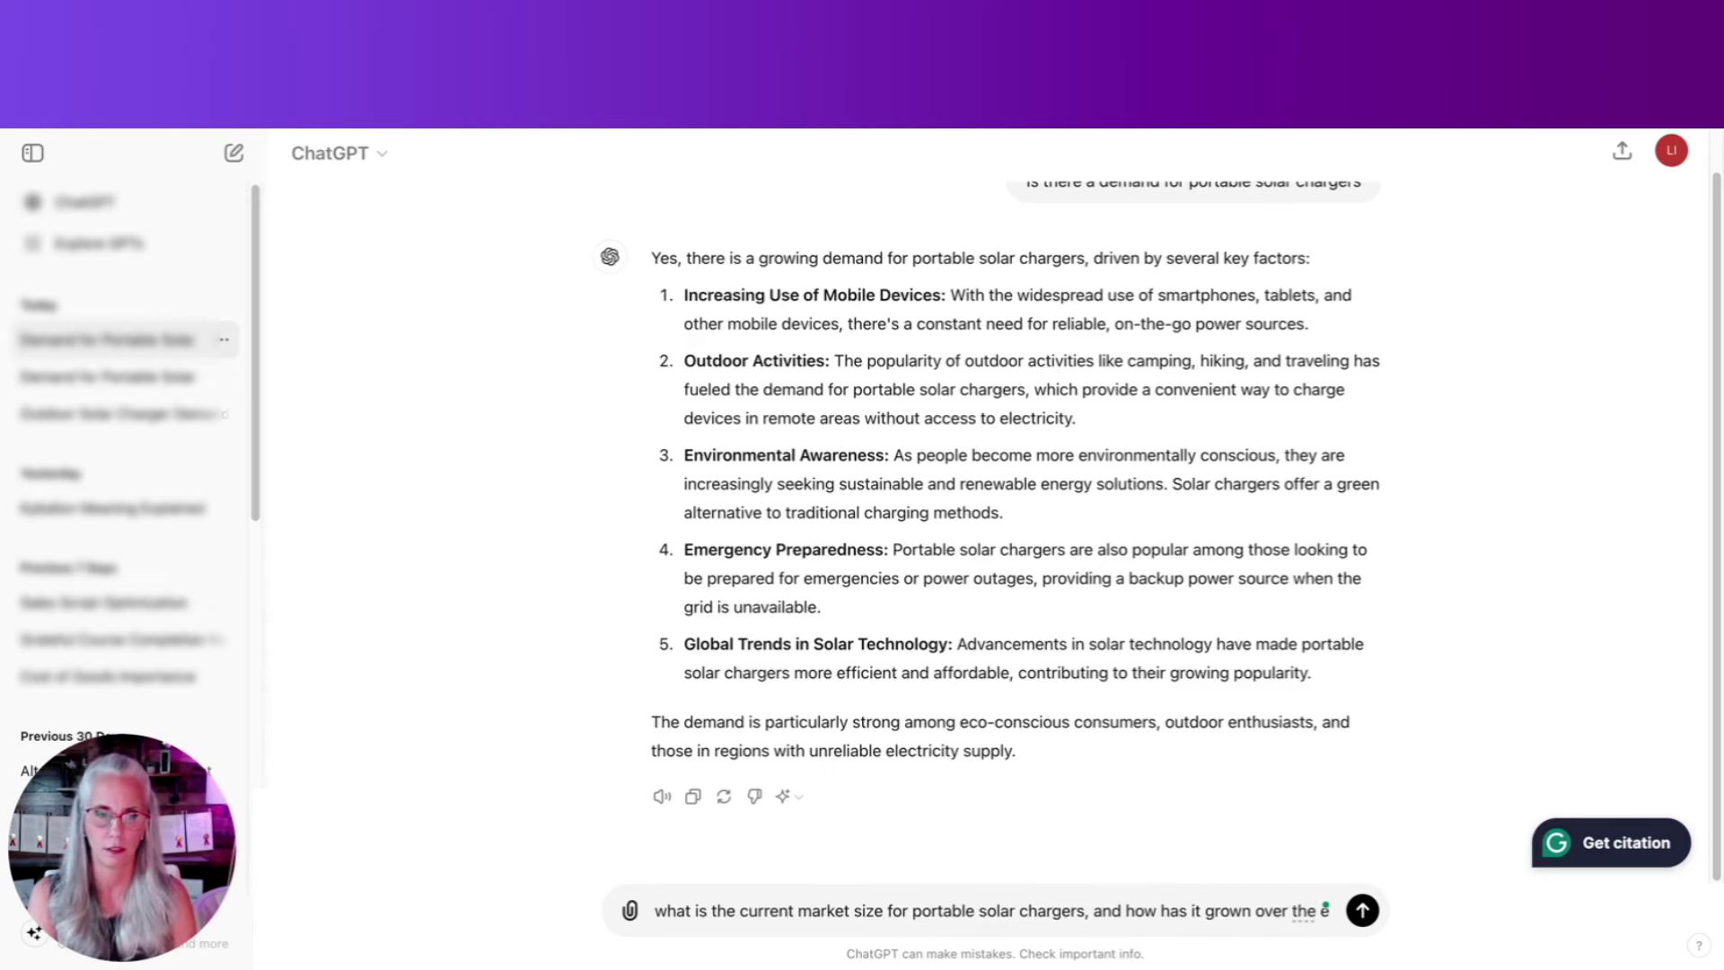
key("BackSpace")
type("last 5 years")
key("Return")
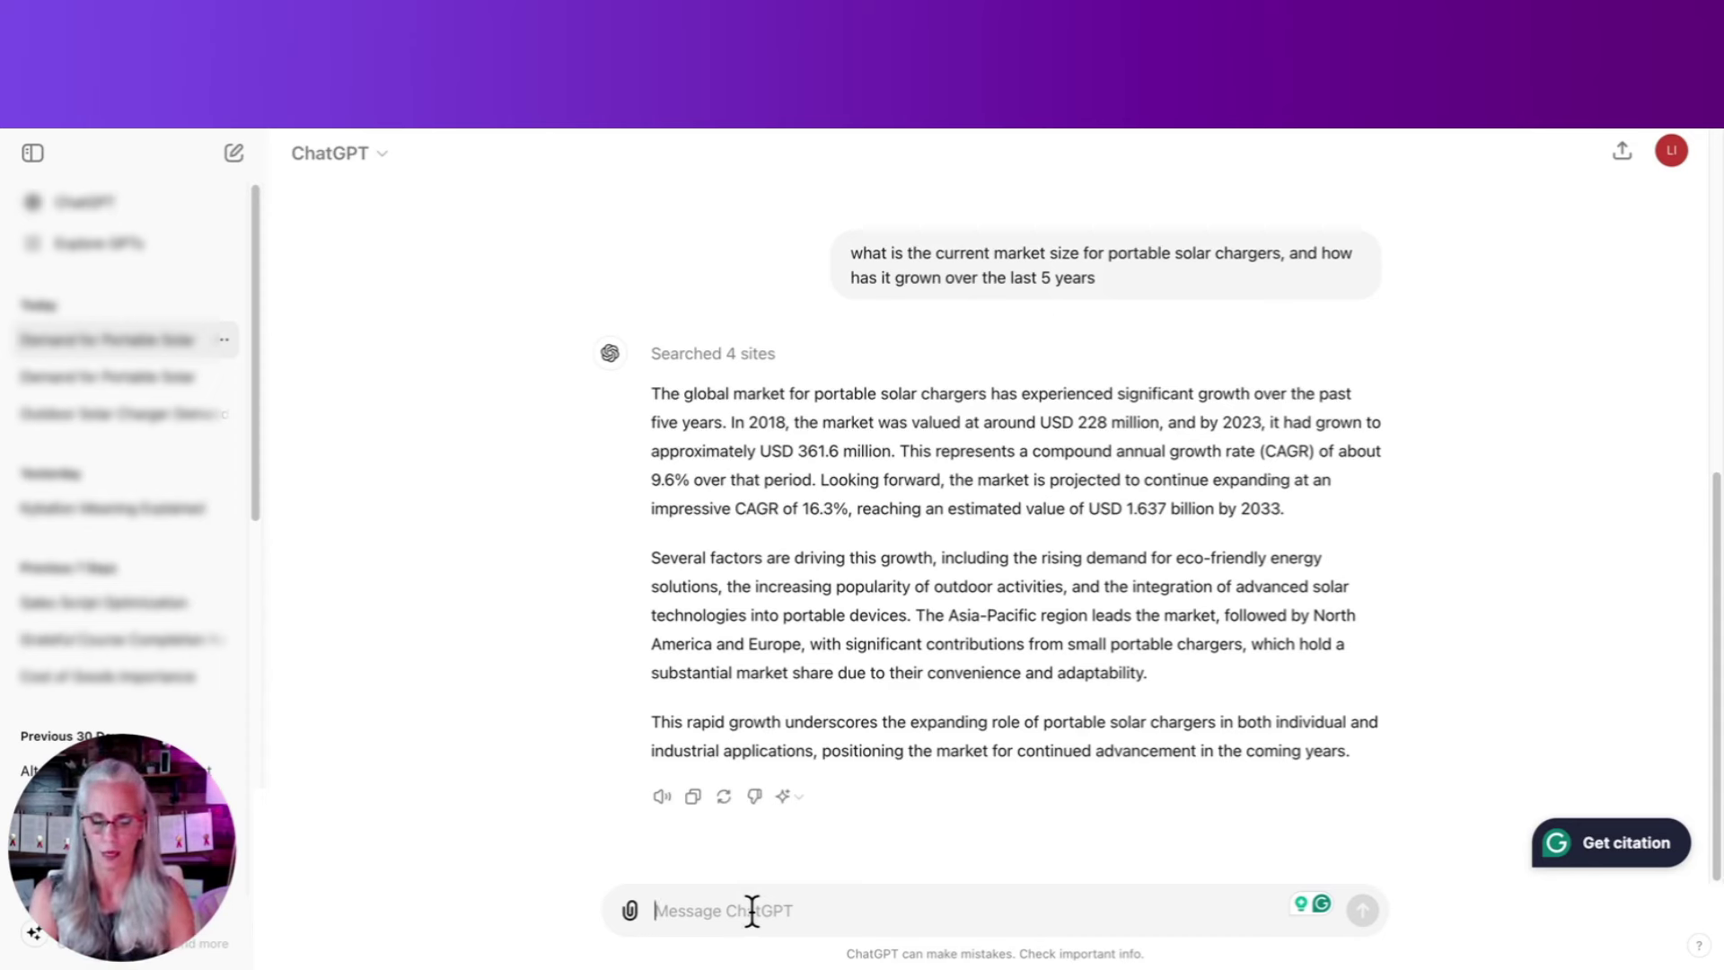
type("what perce")
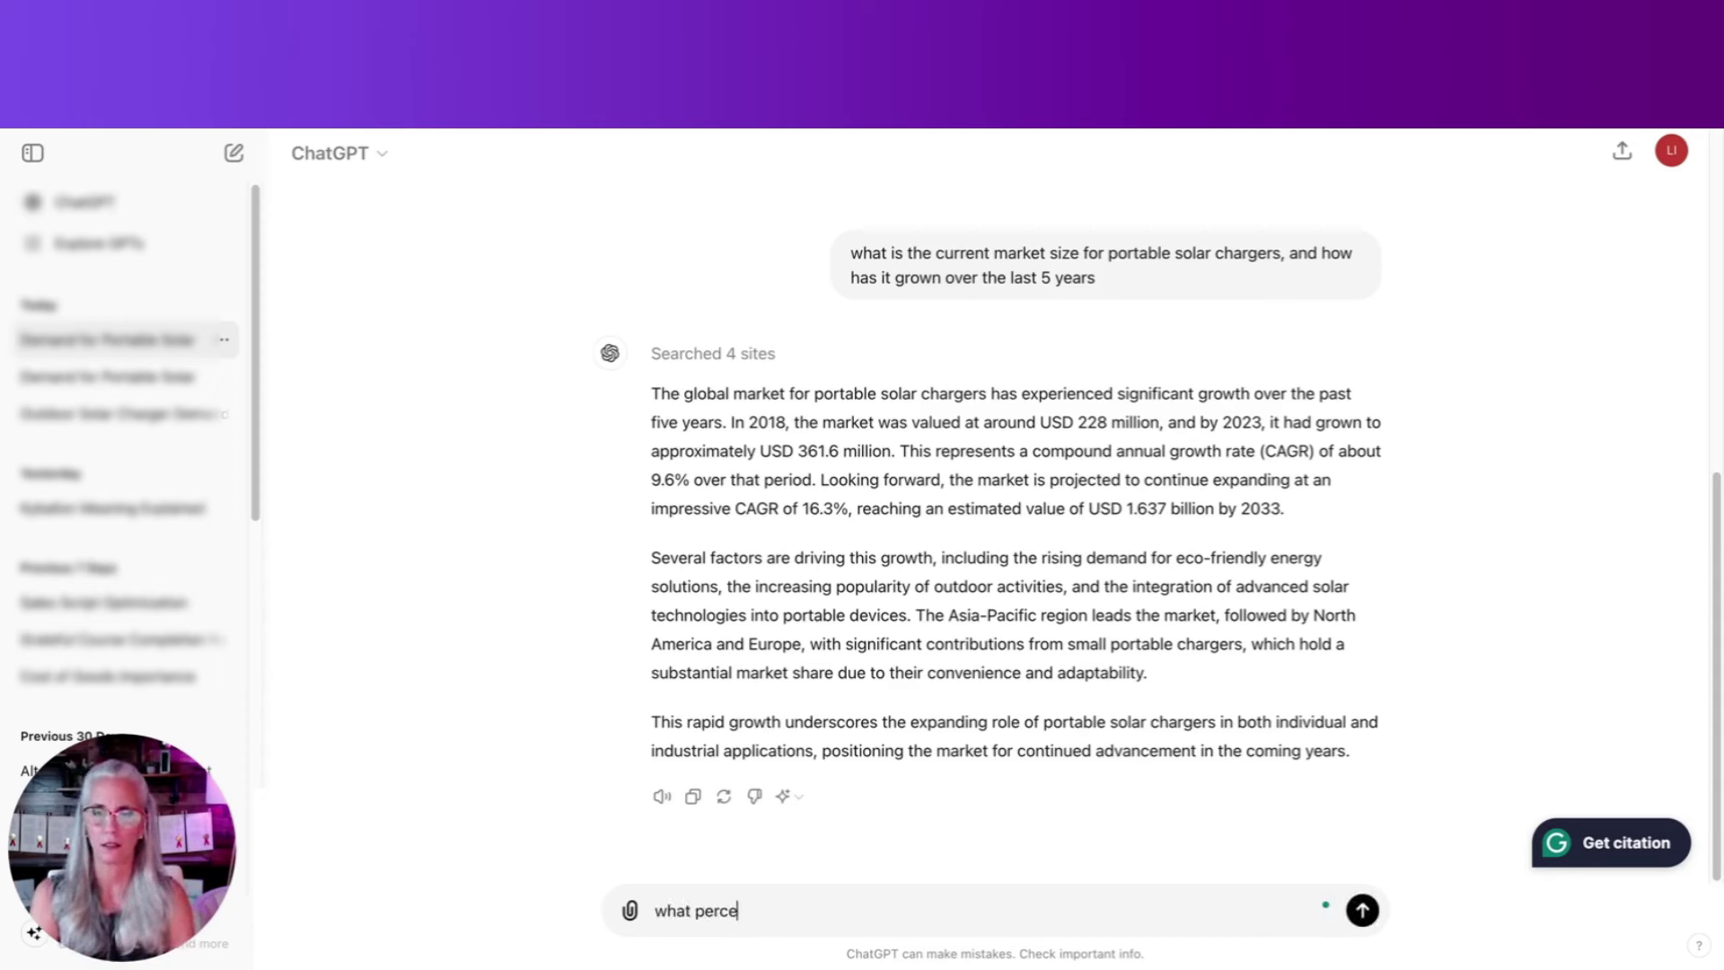
type("ntage of that is ")
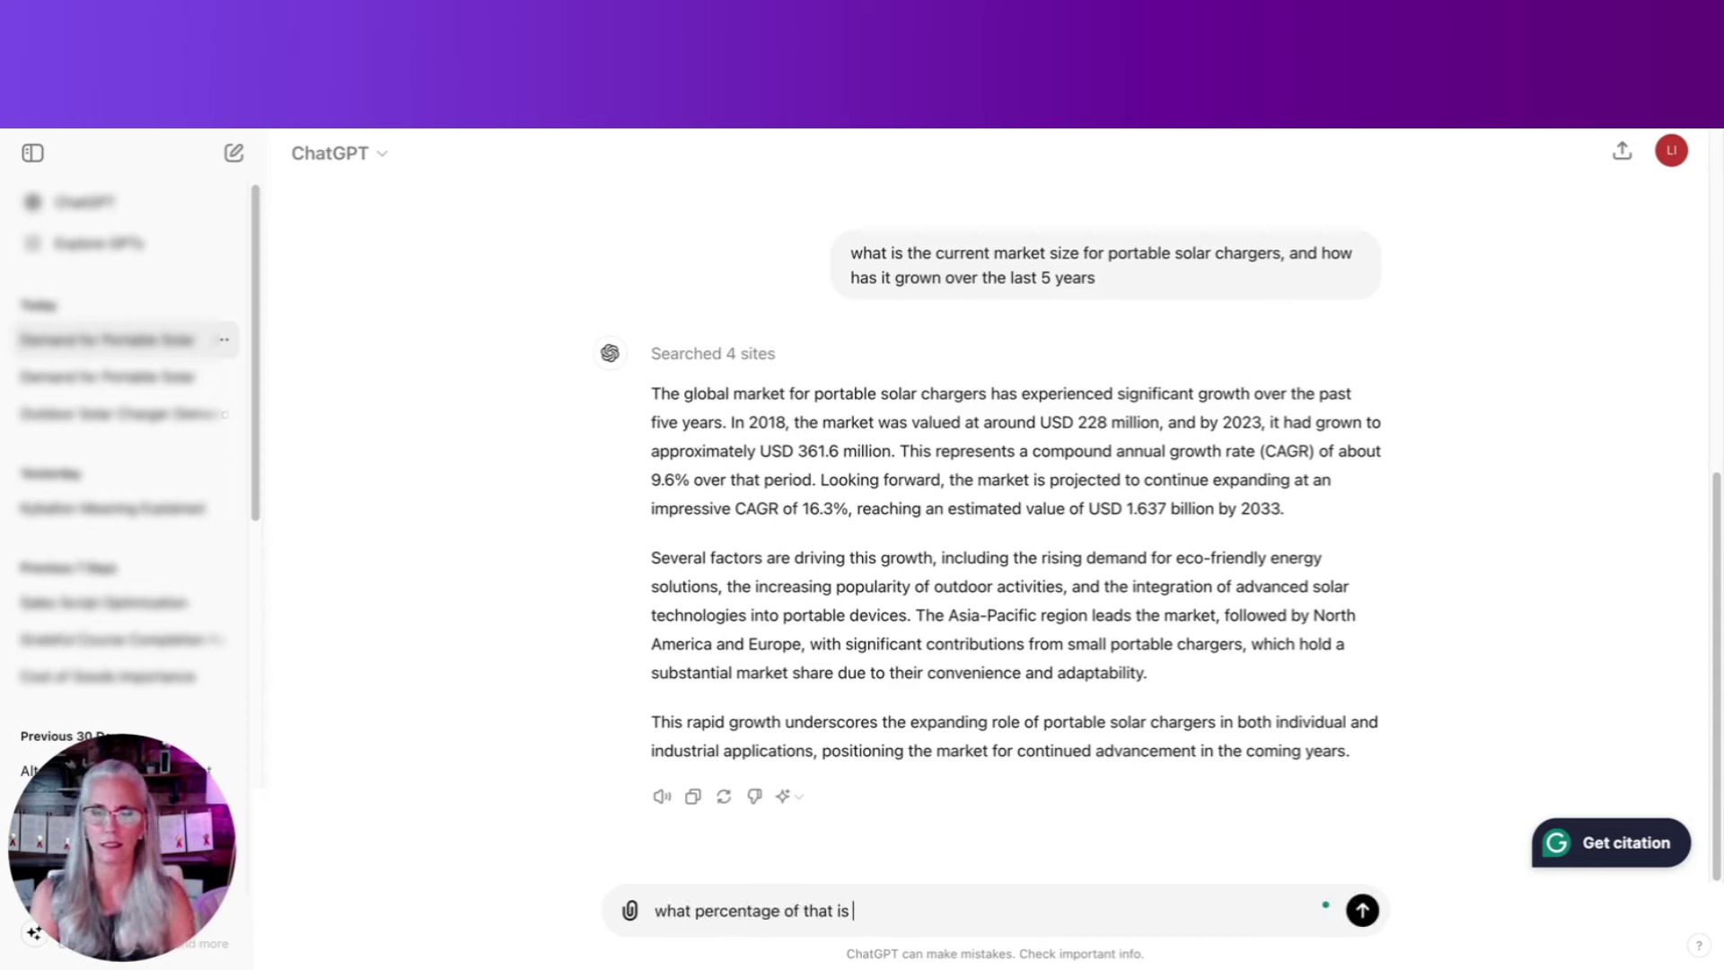
type("speci")
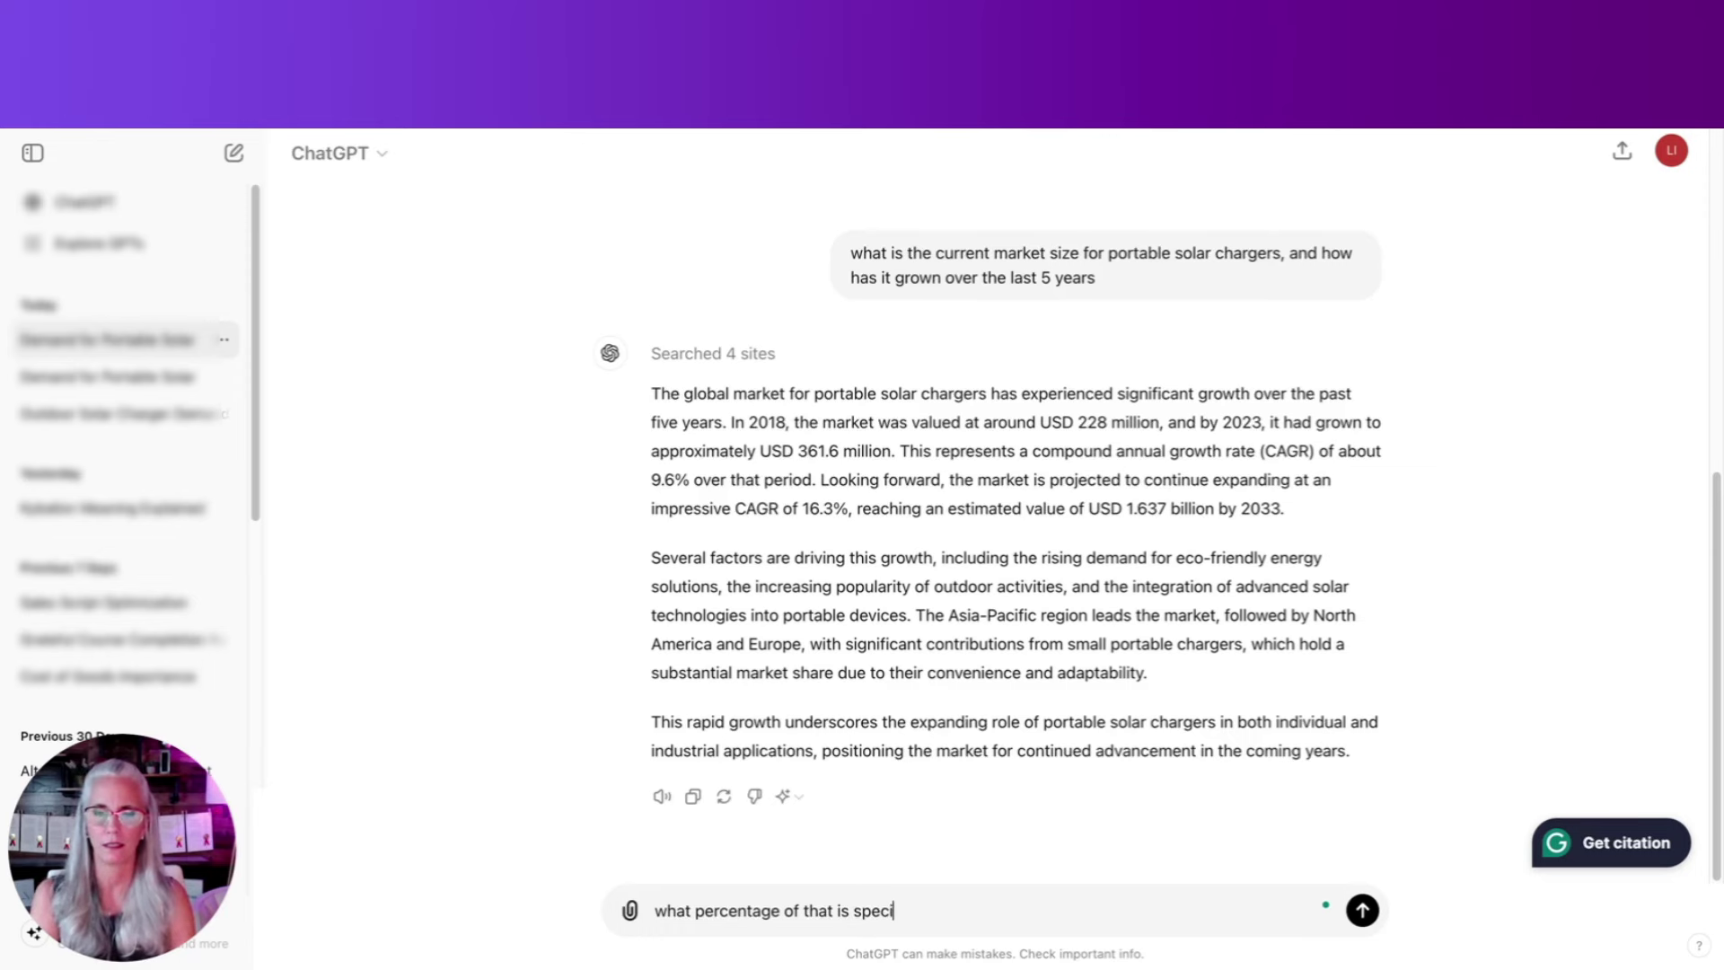
type("fically ")
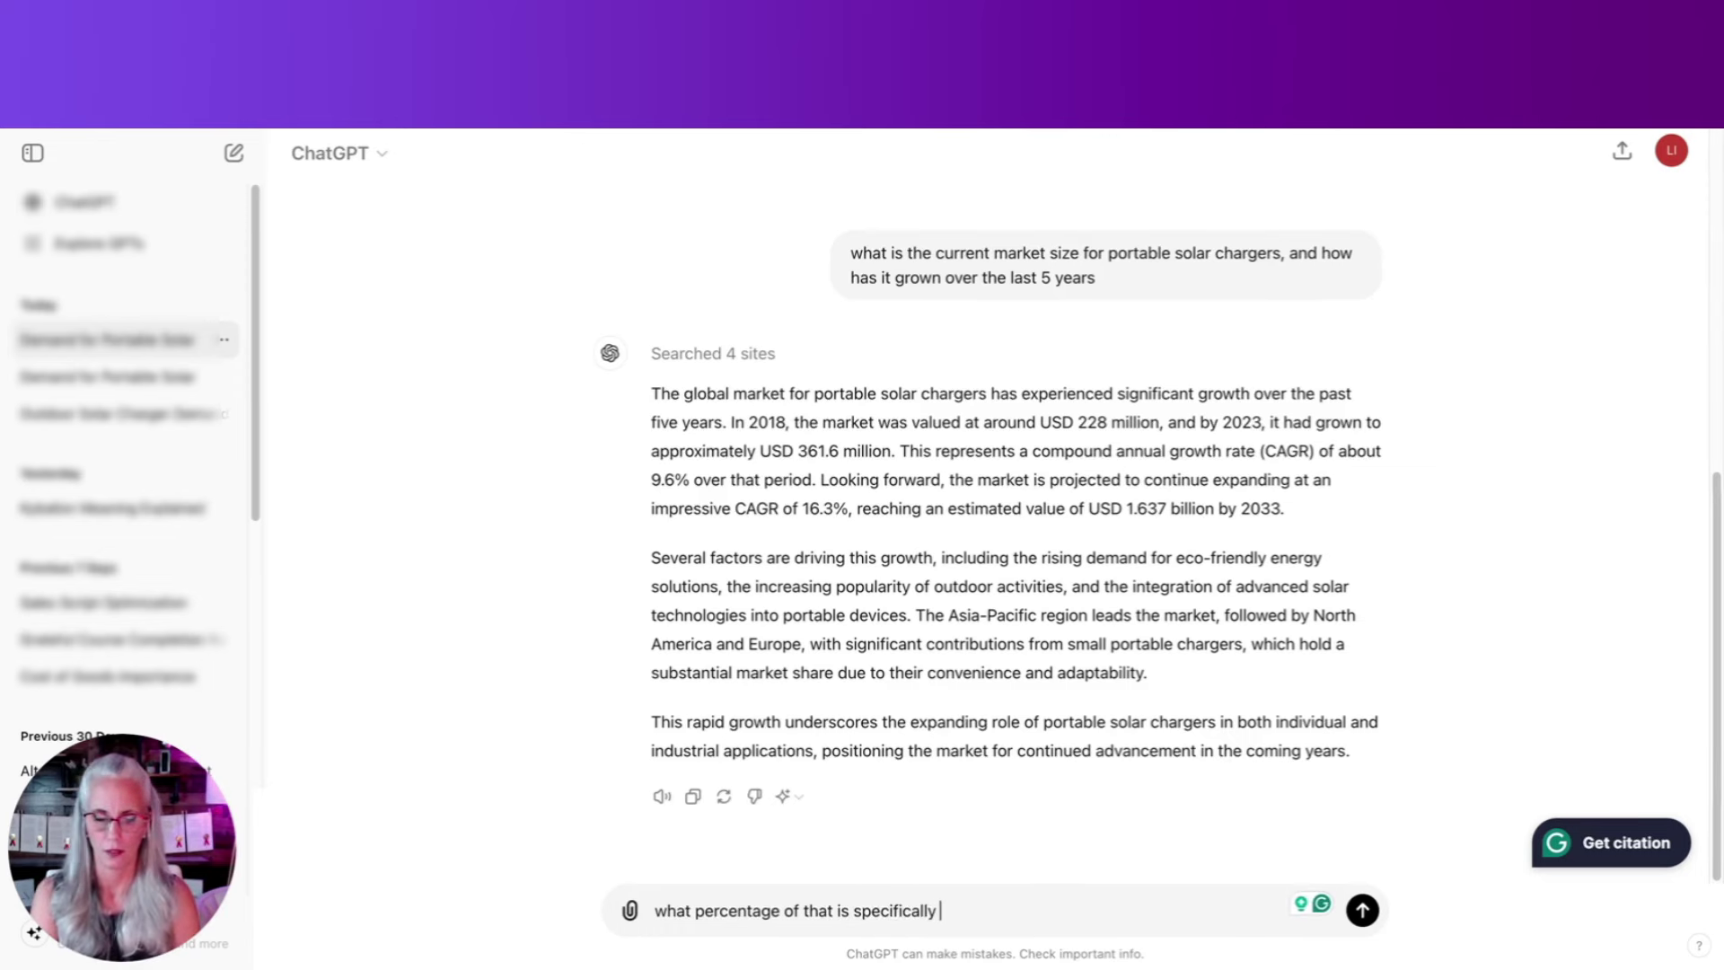
type("for outdoor ")
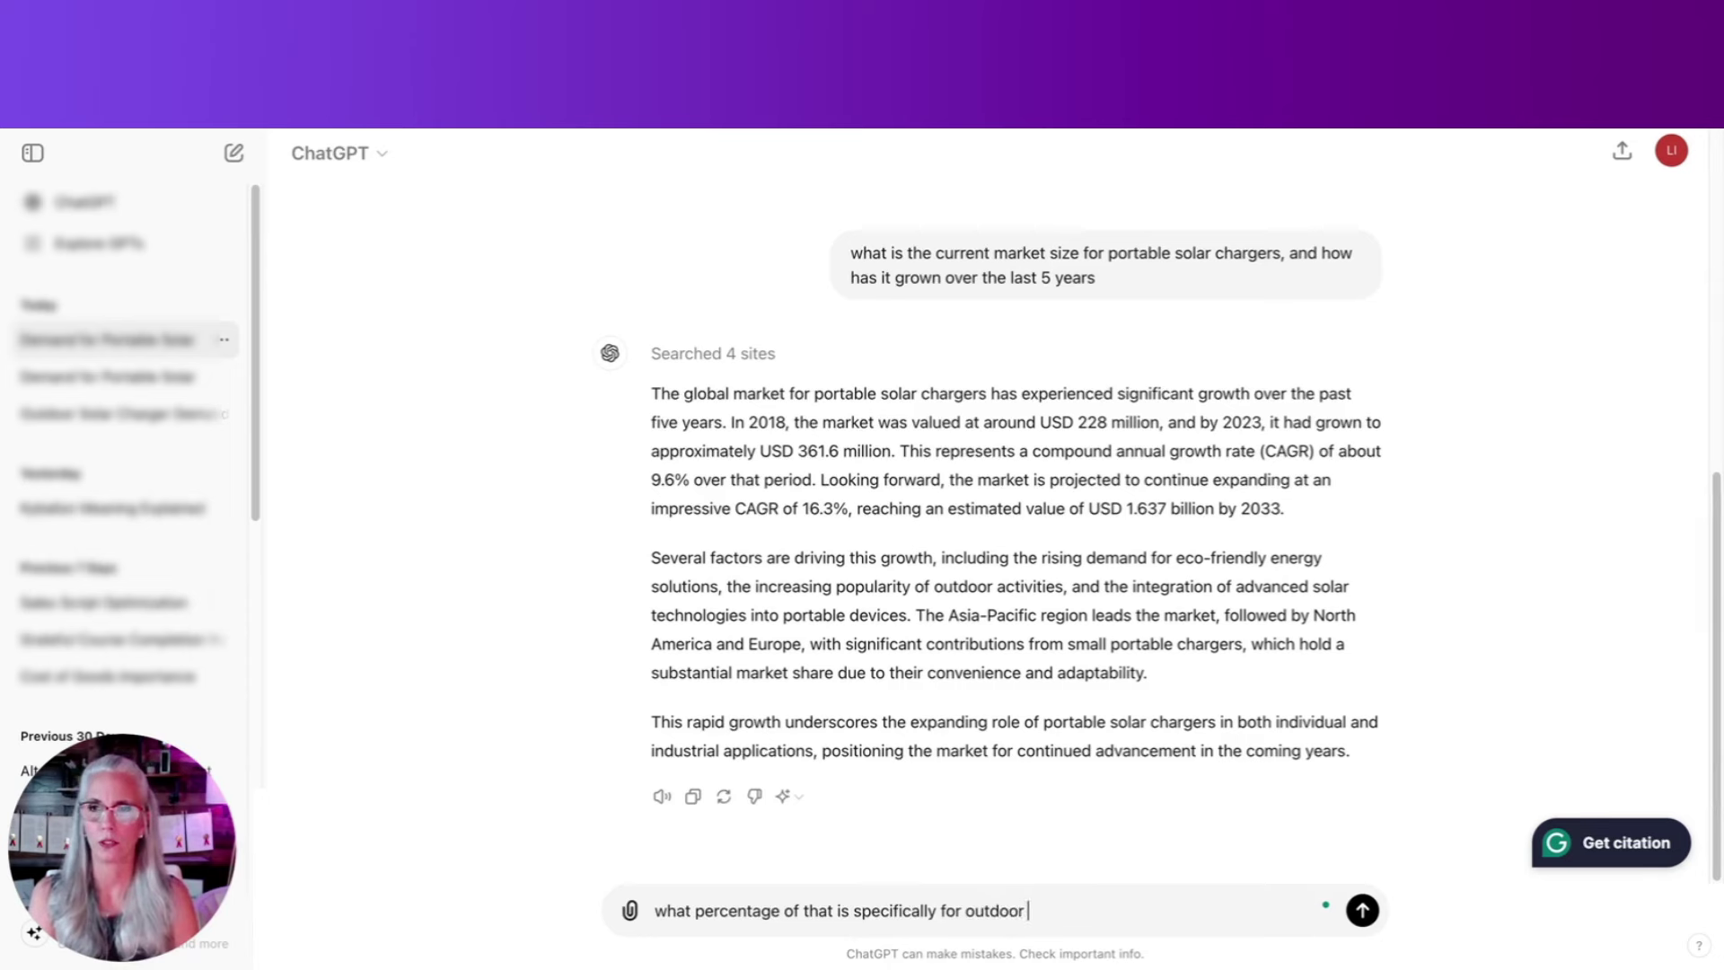
type("so")
Step: Finish and send 'what percentage of that is specifically for outdoor solar chargers', fixing the typos
key("BackSpace")
key("BackSpace")
type("s")
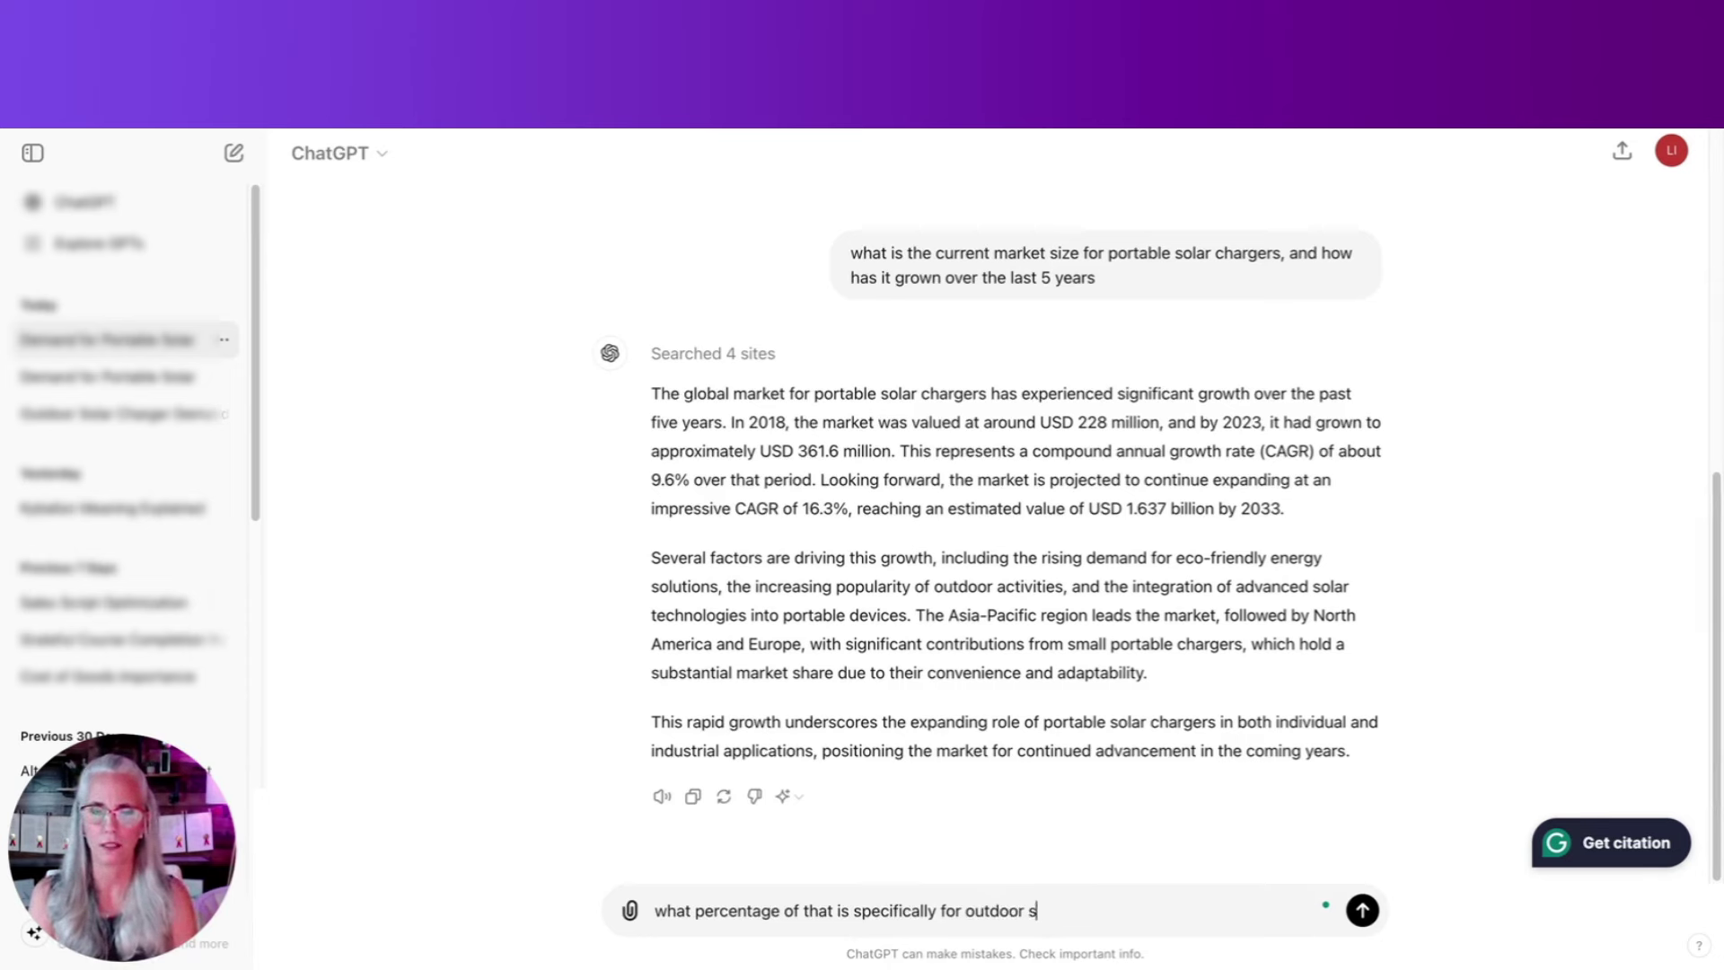
type("olar ga")
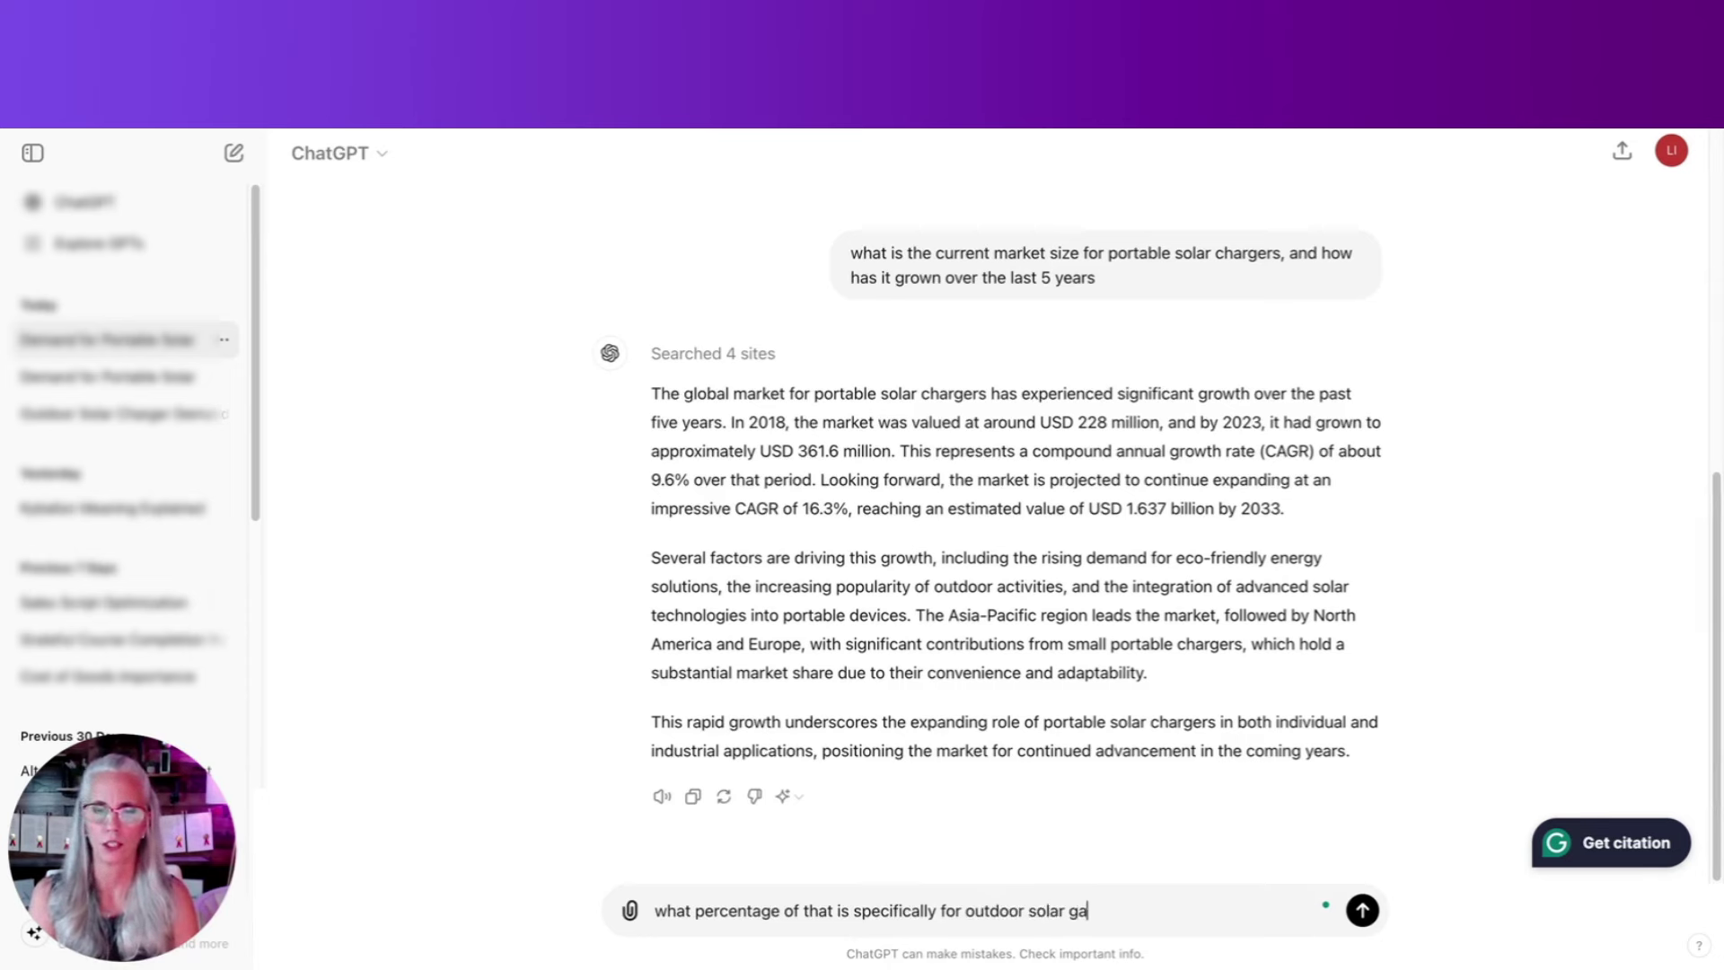
key("BackSpace")
key("BackSpace")
type("ca")
key("BackSpace")
type("hargers")
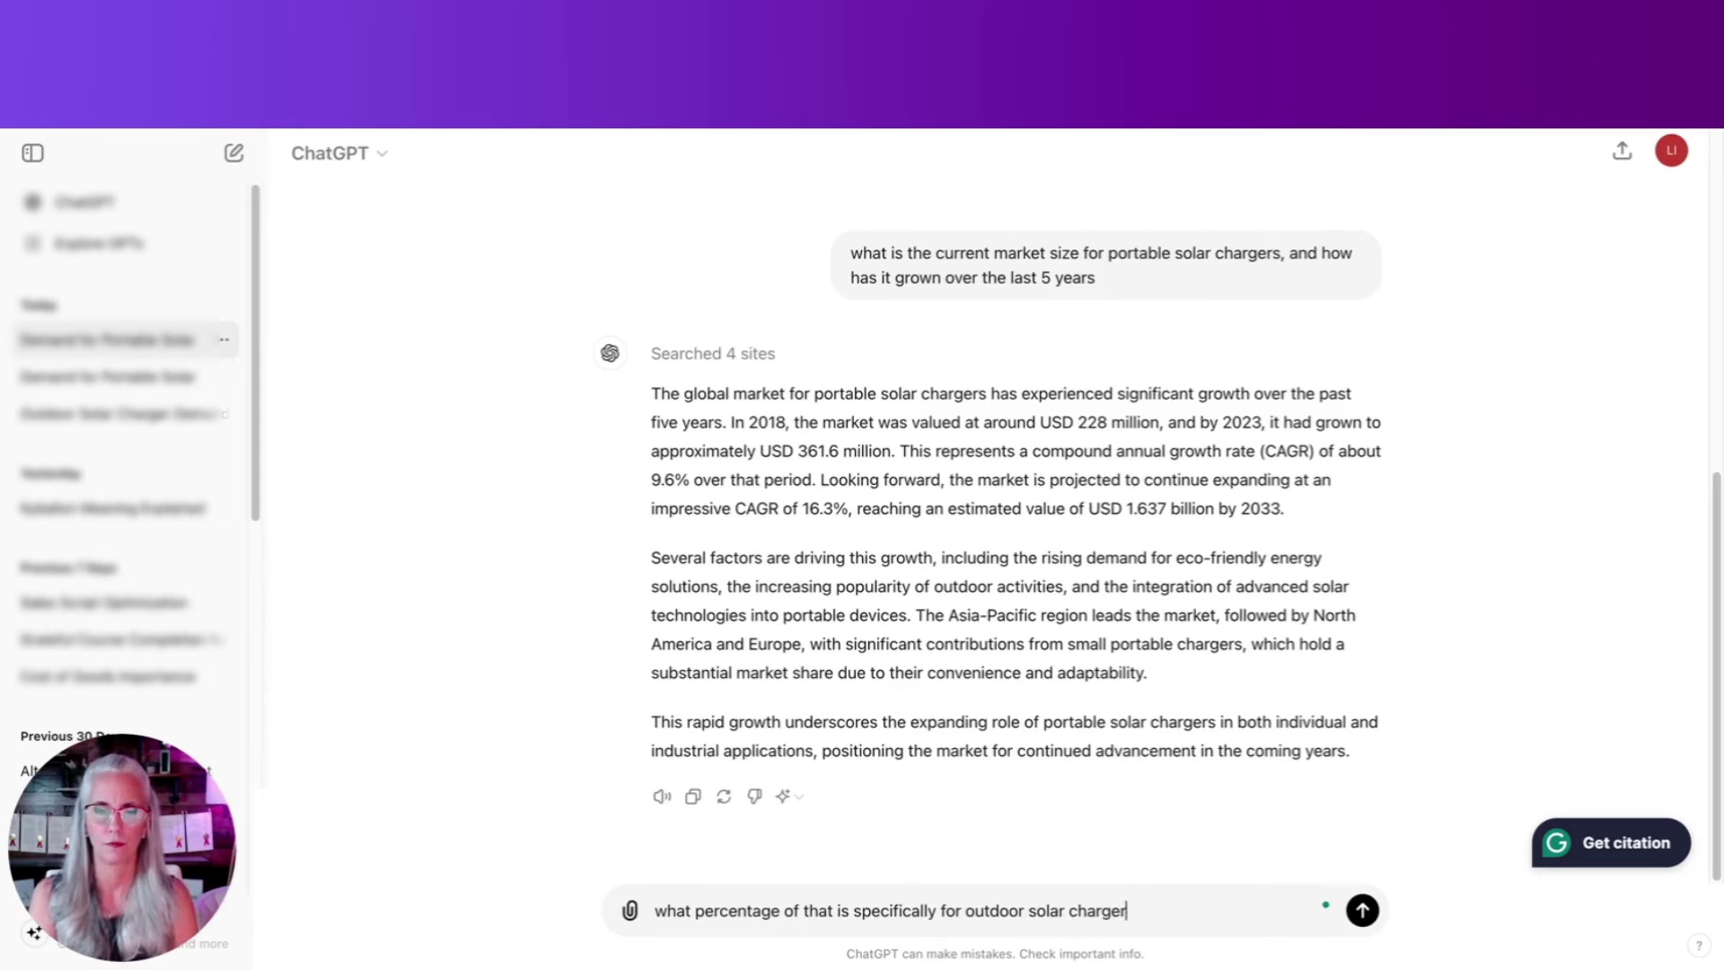
key("Return")
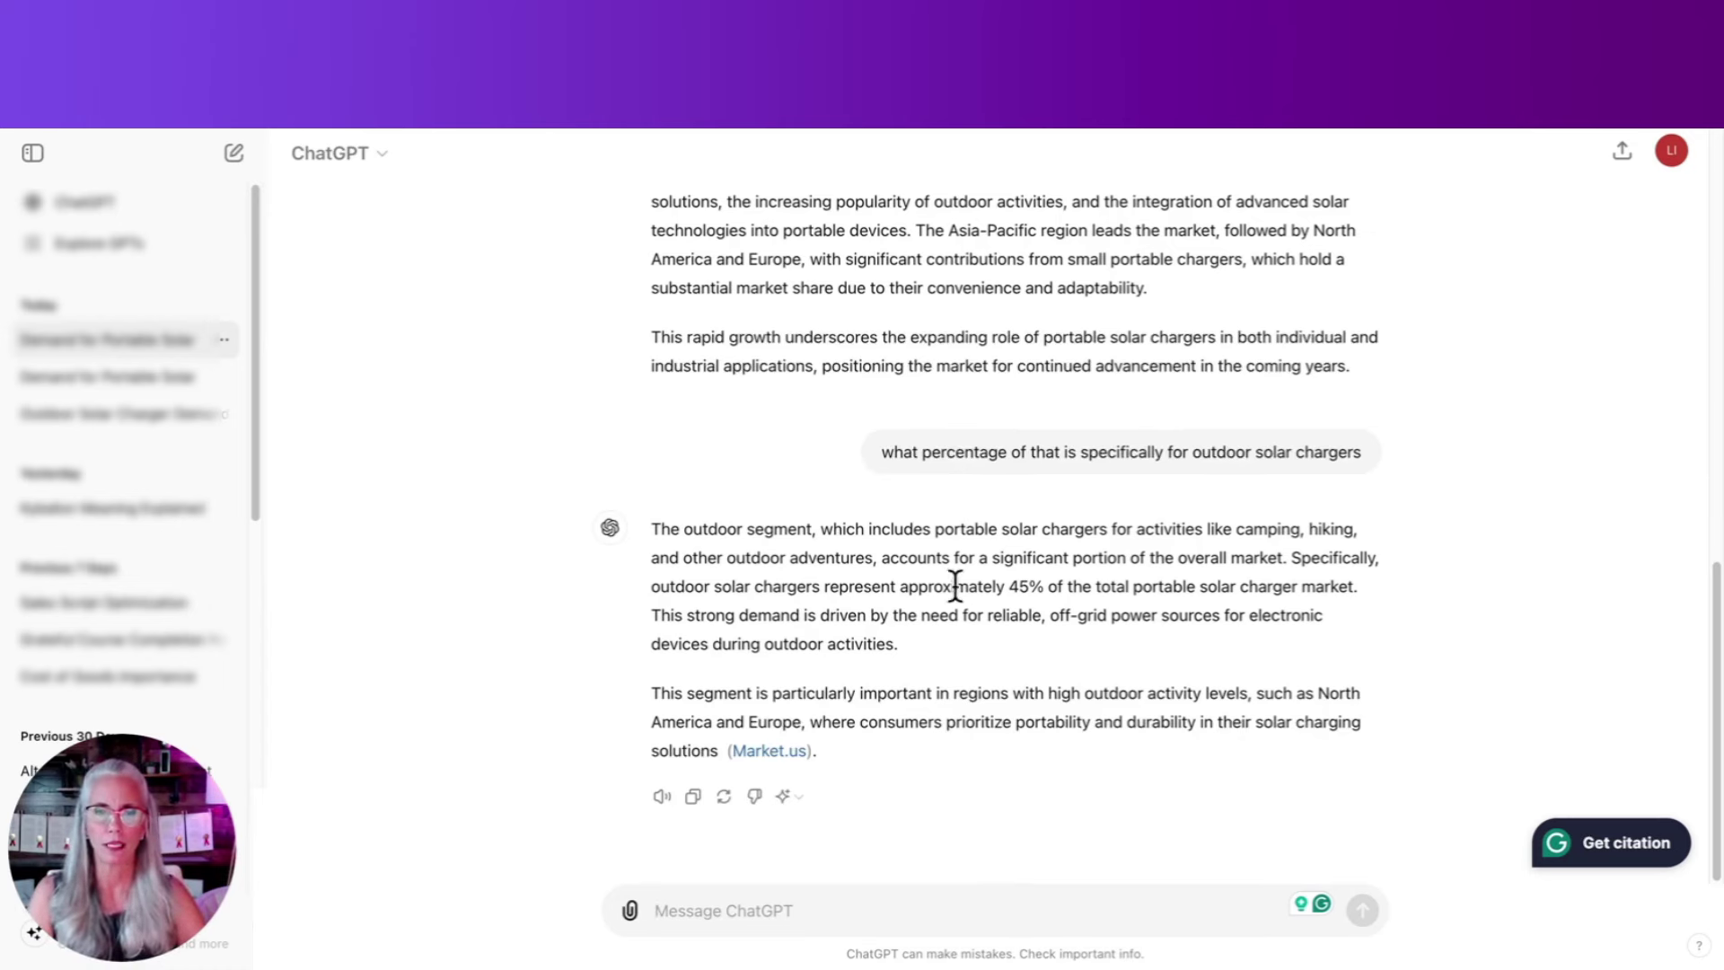
left_click_drag(943, 584, 1092, 584)
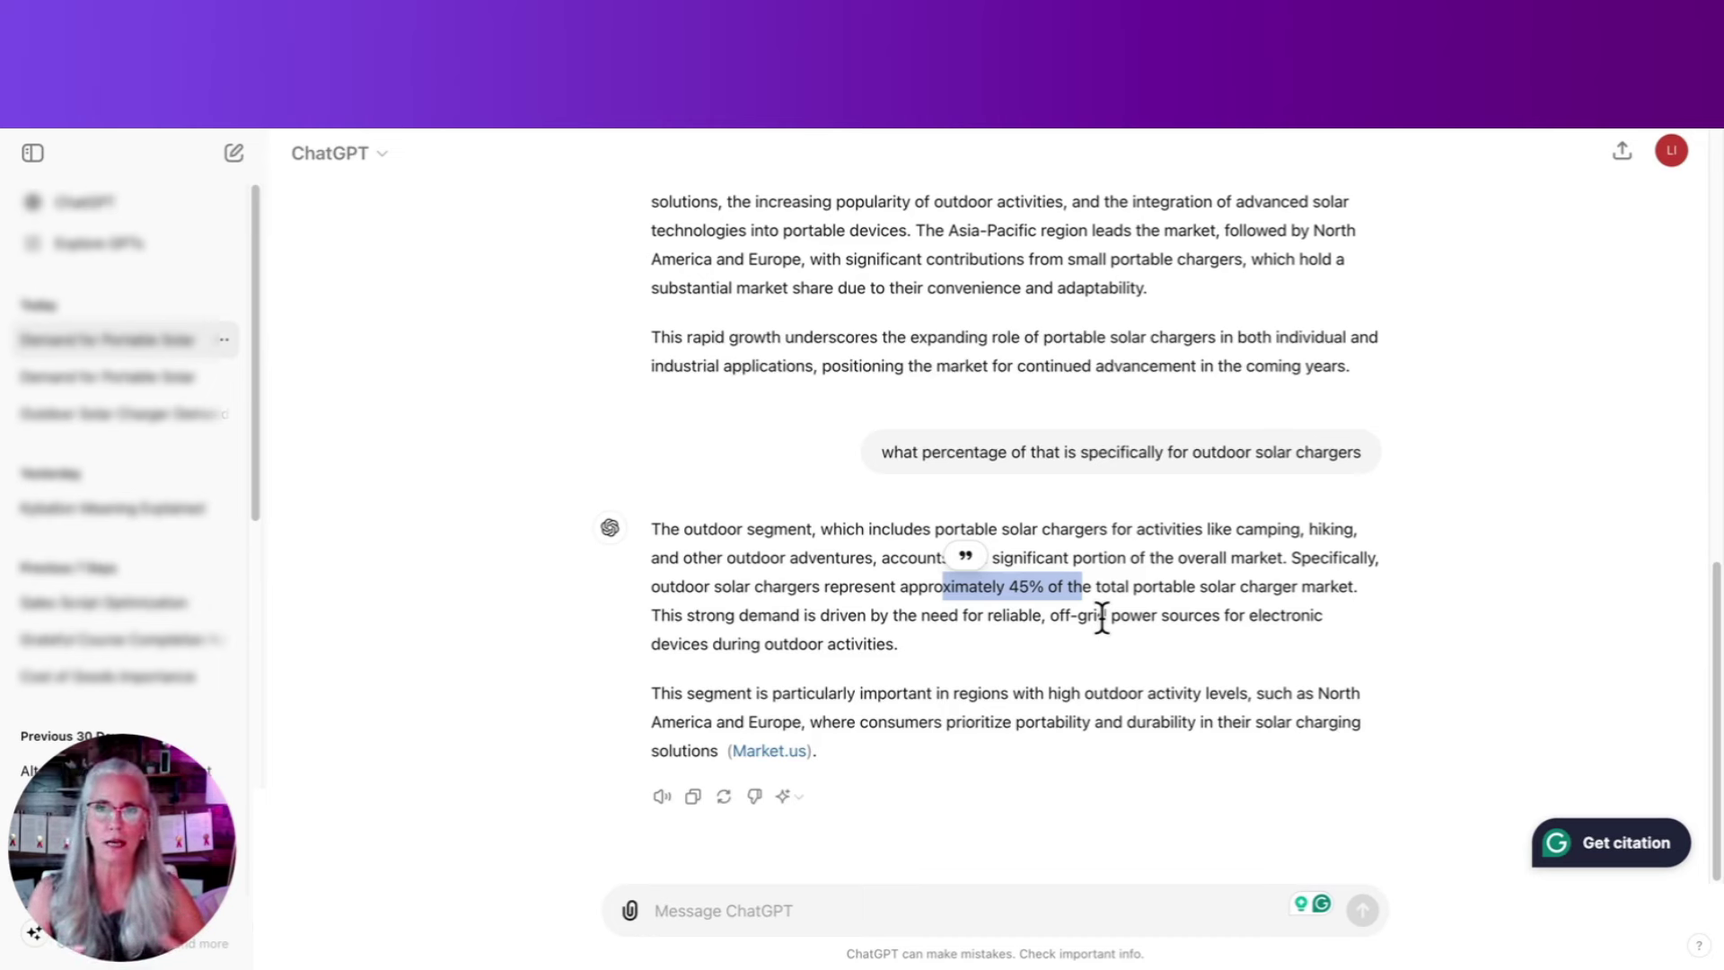
left_click(879, 910)
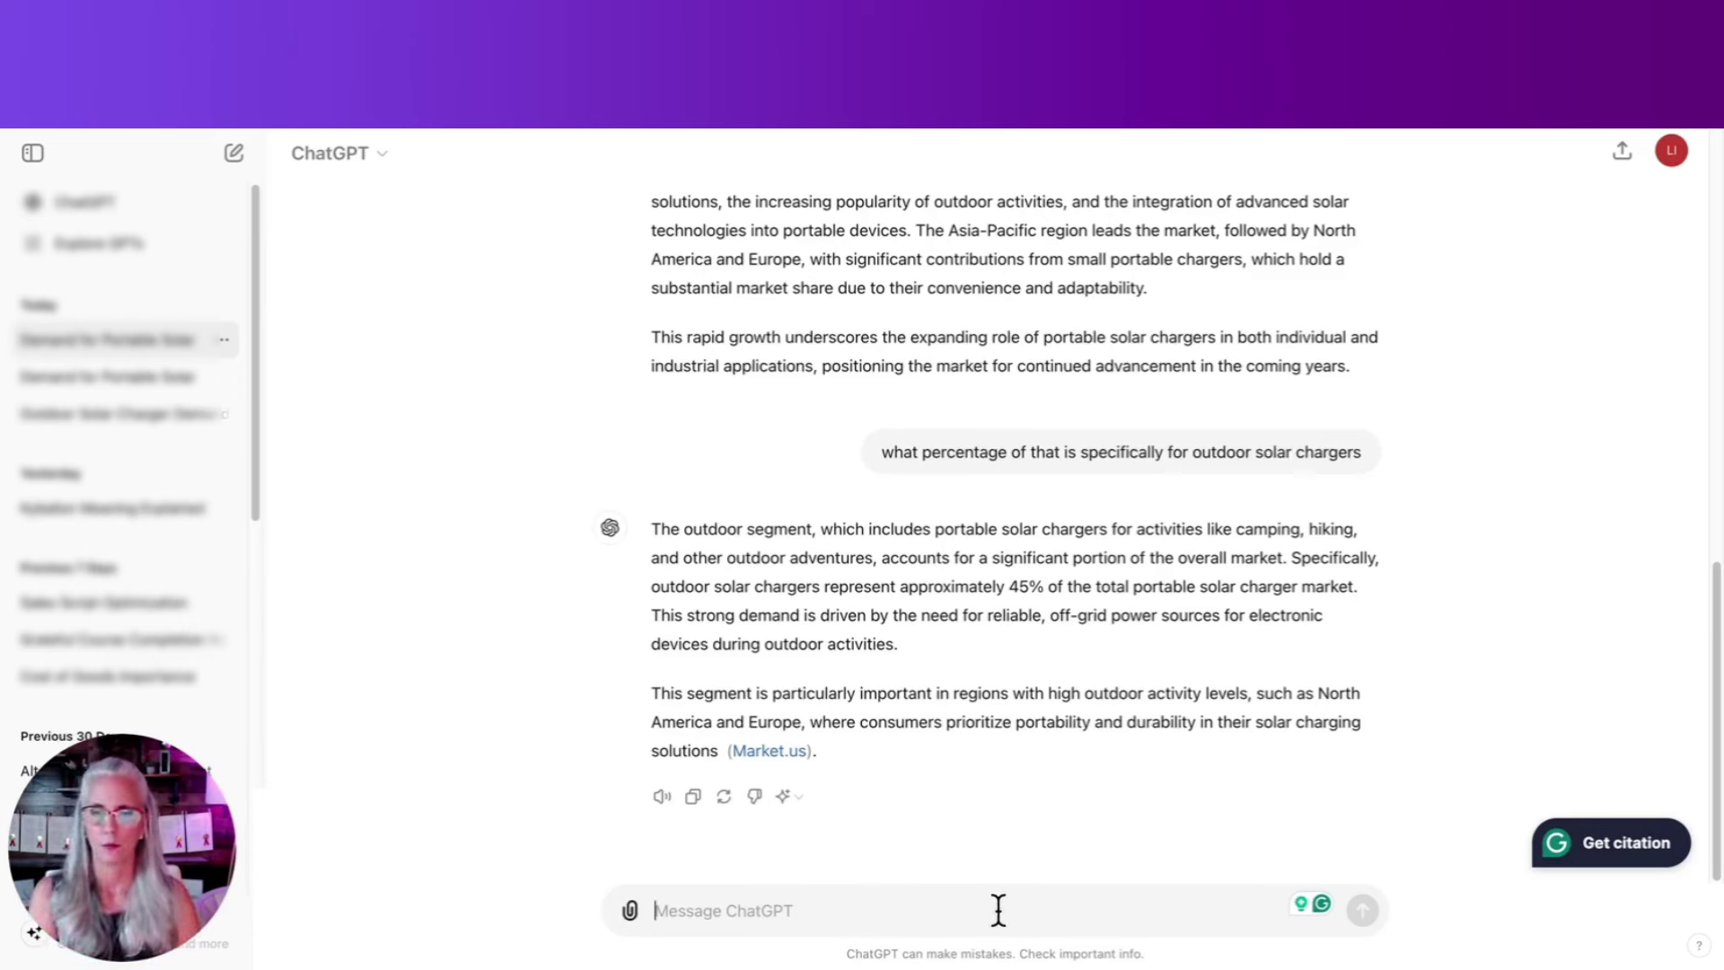
type("What are s")
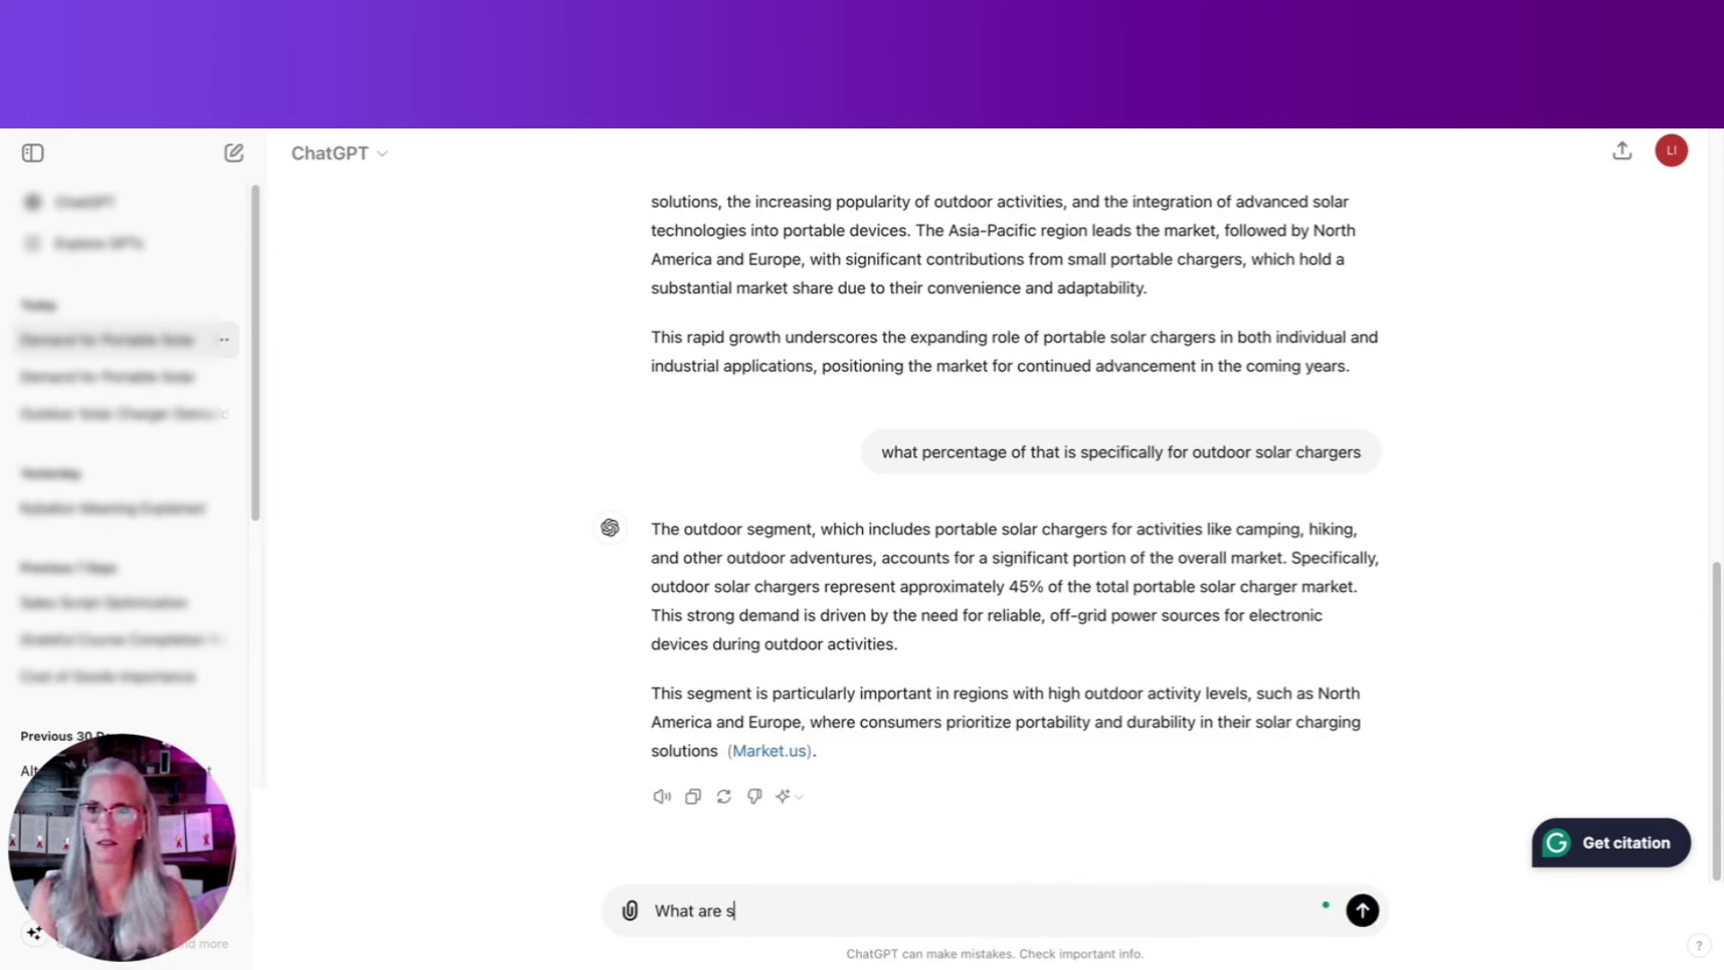
type("om")
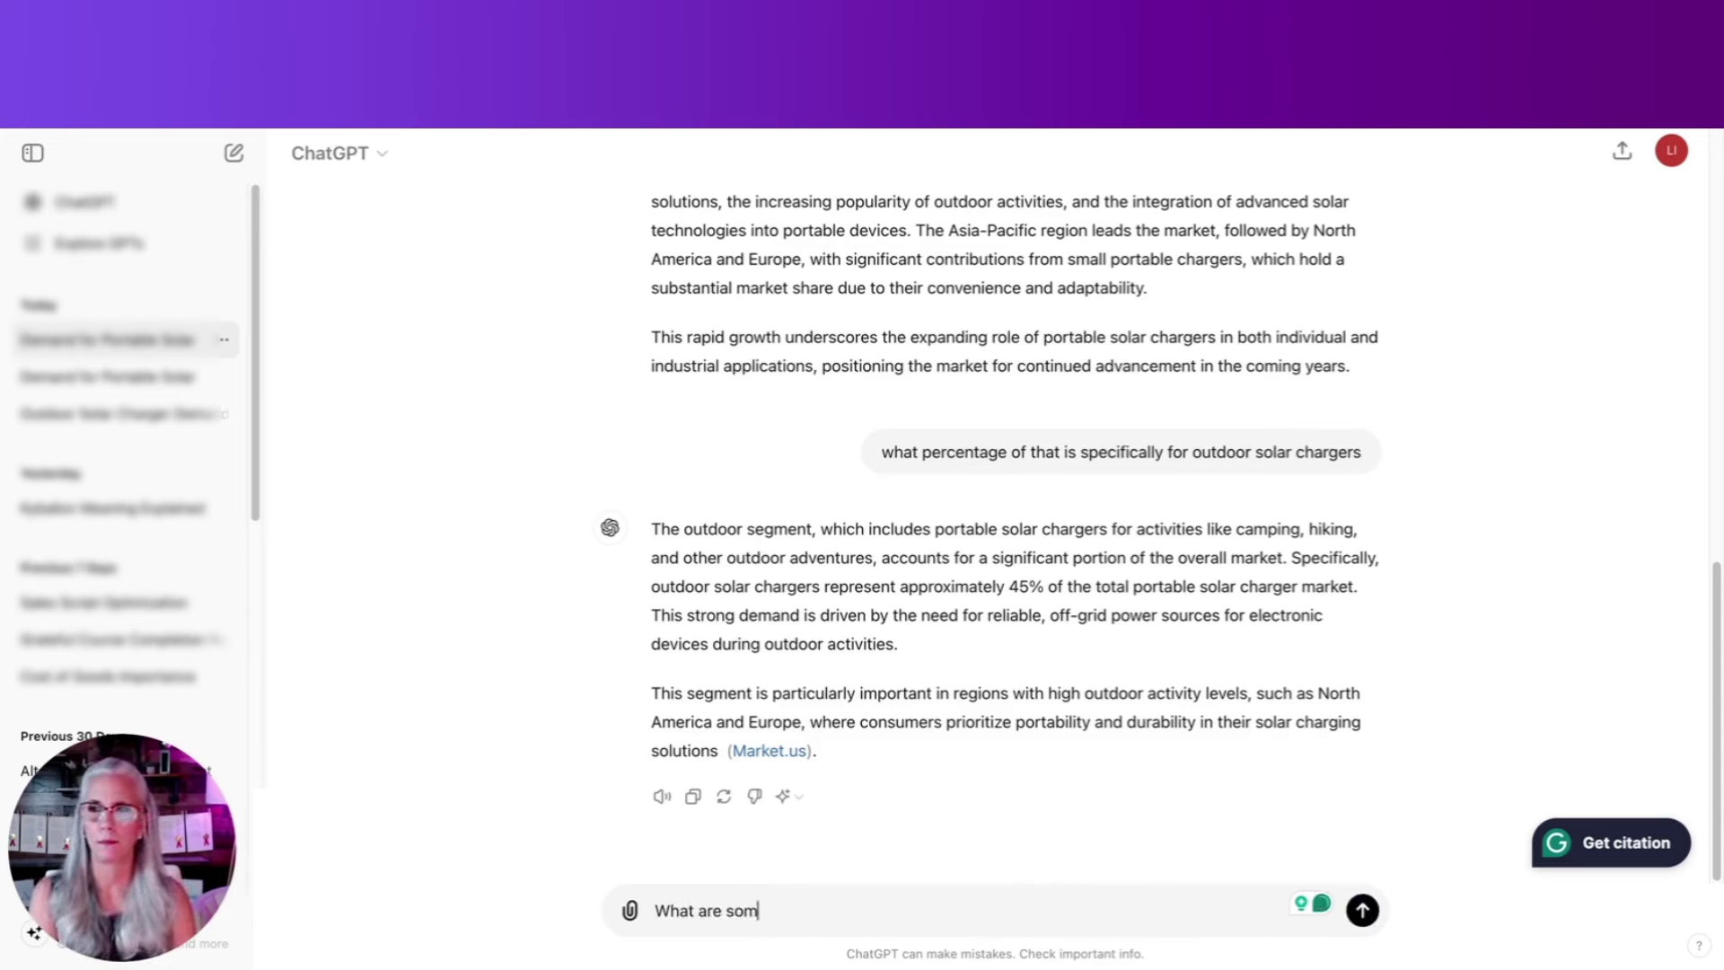
type("e exi")
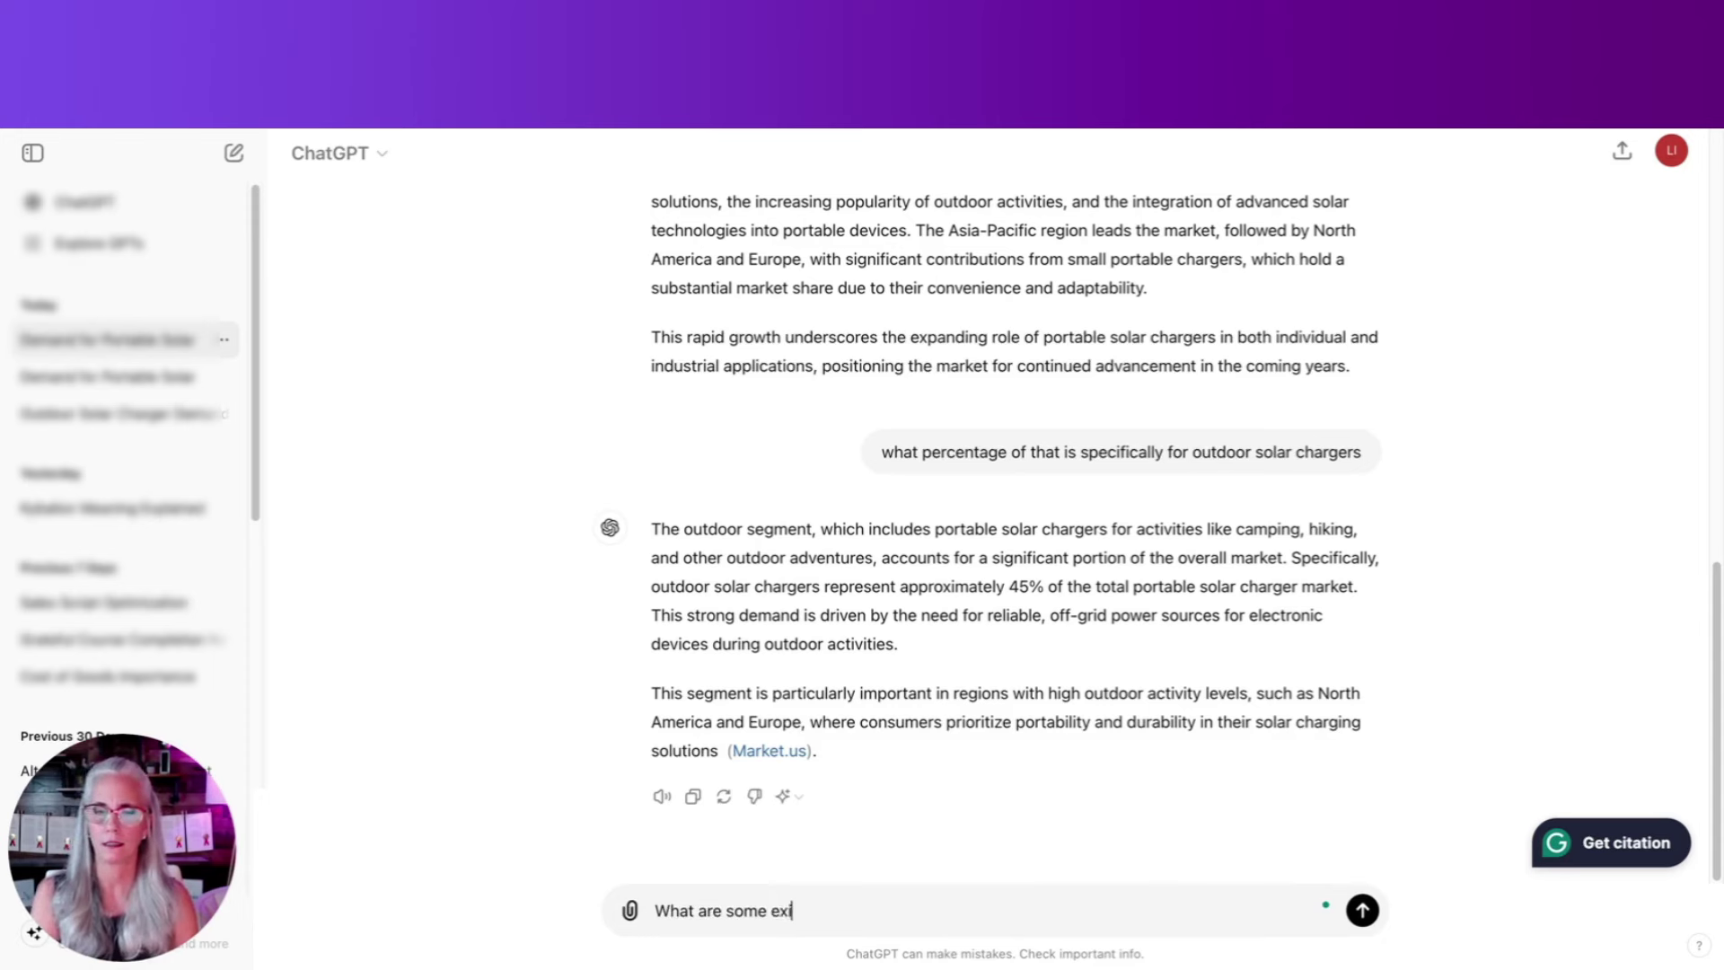
type("sting pr")
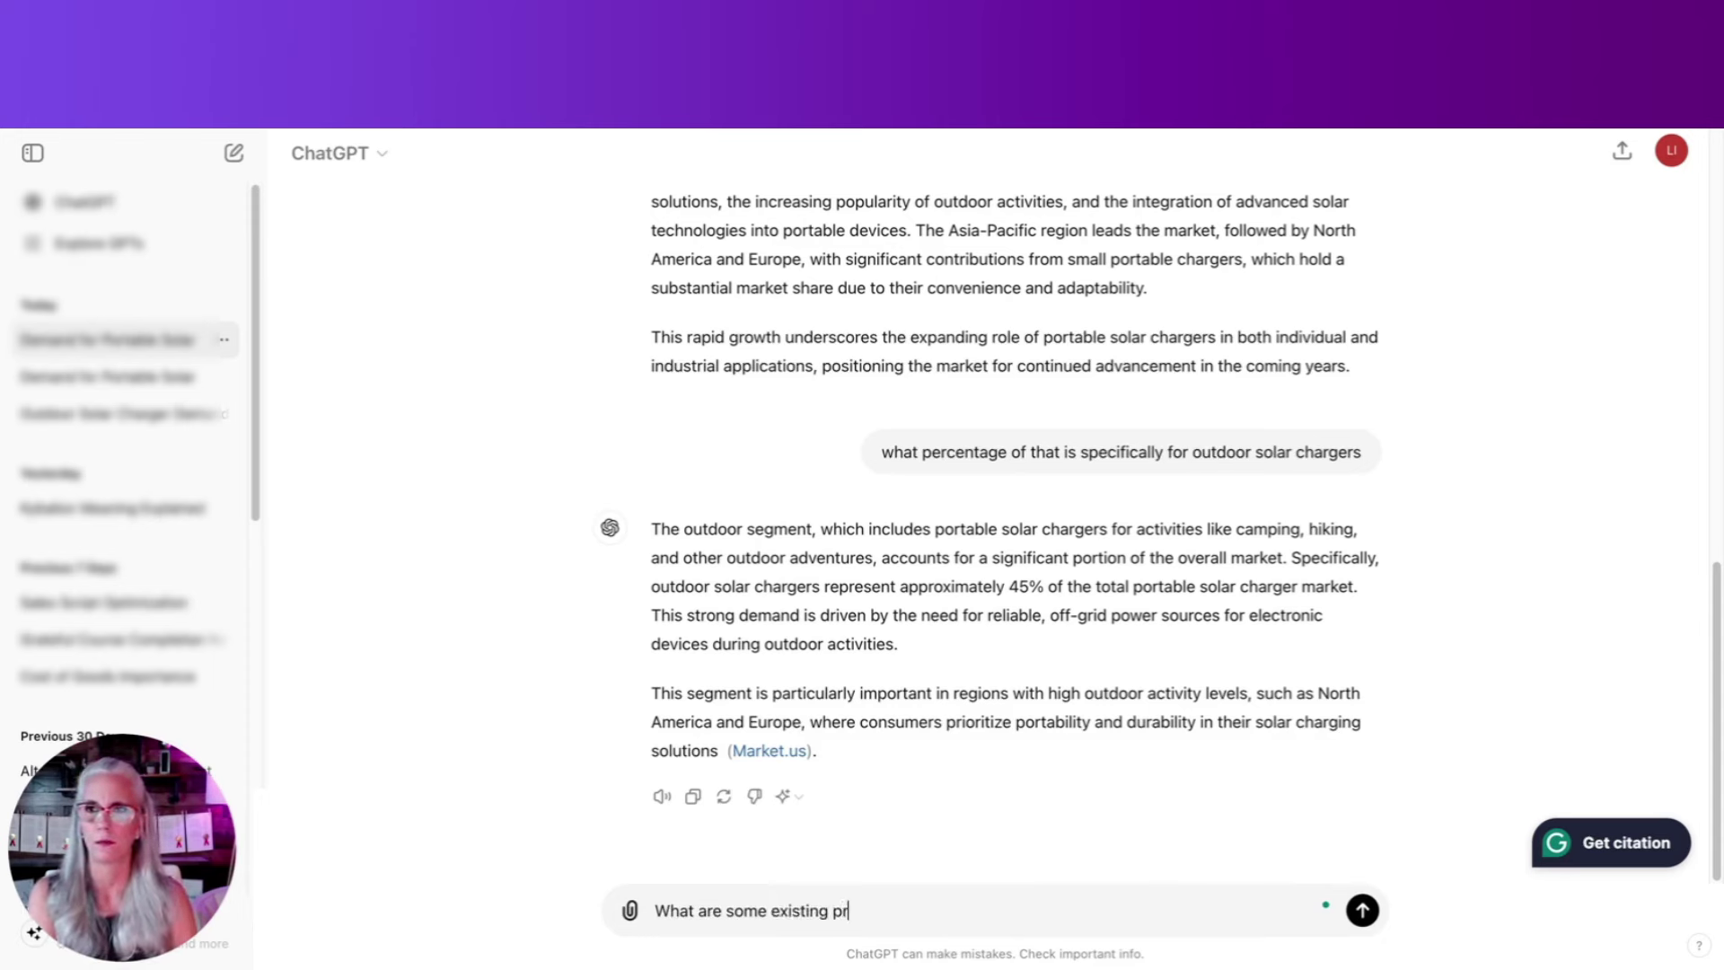
type("oducts similar to ")
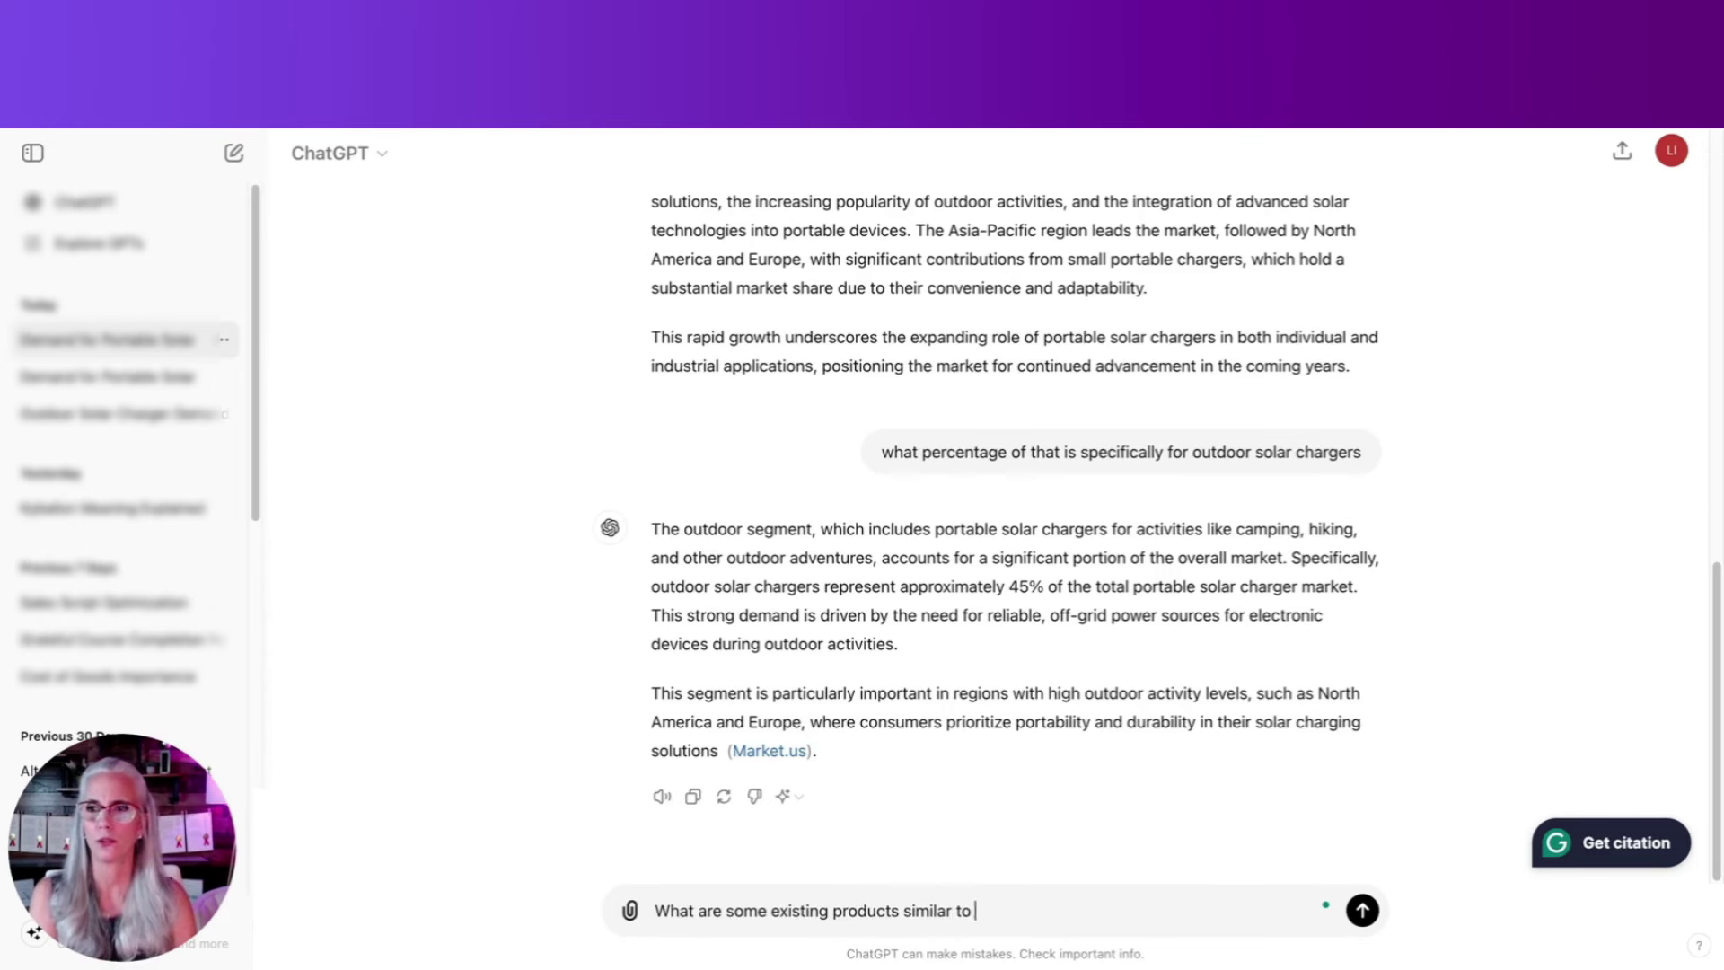
type("portable chargers")
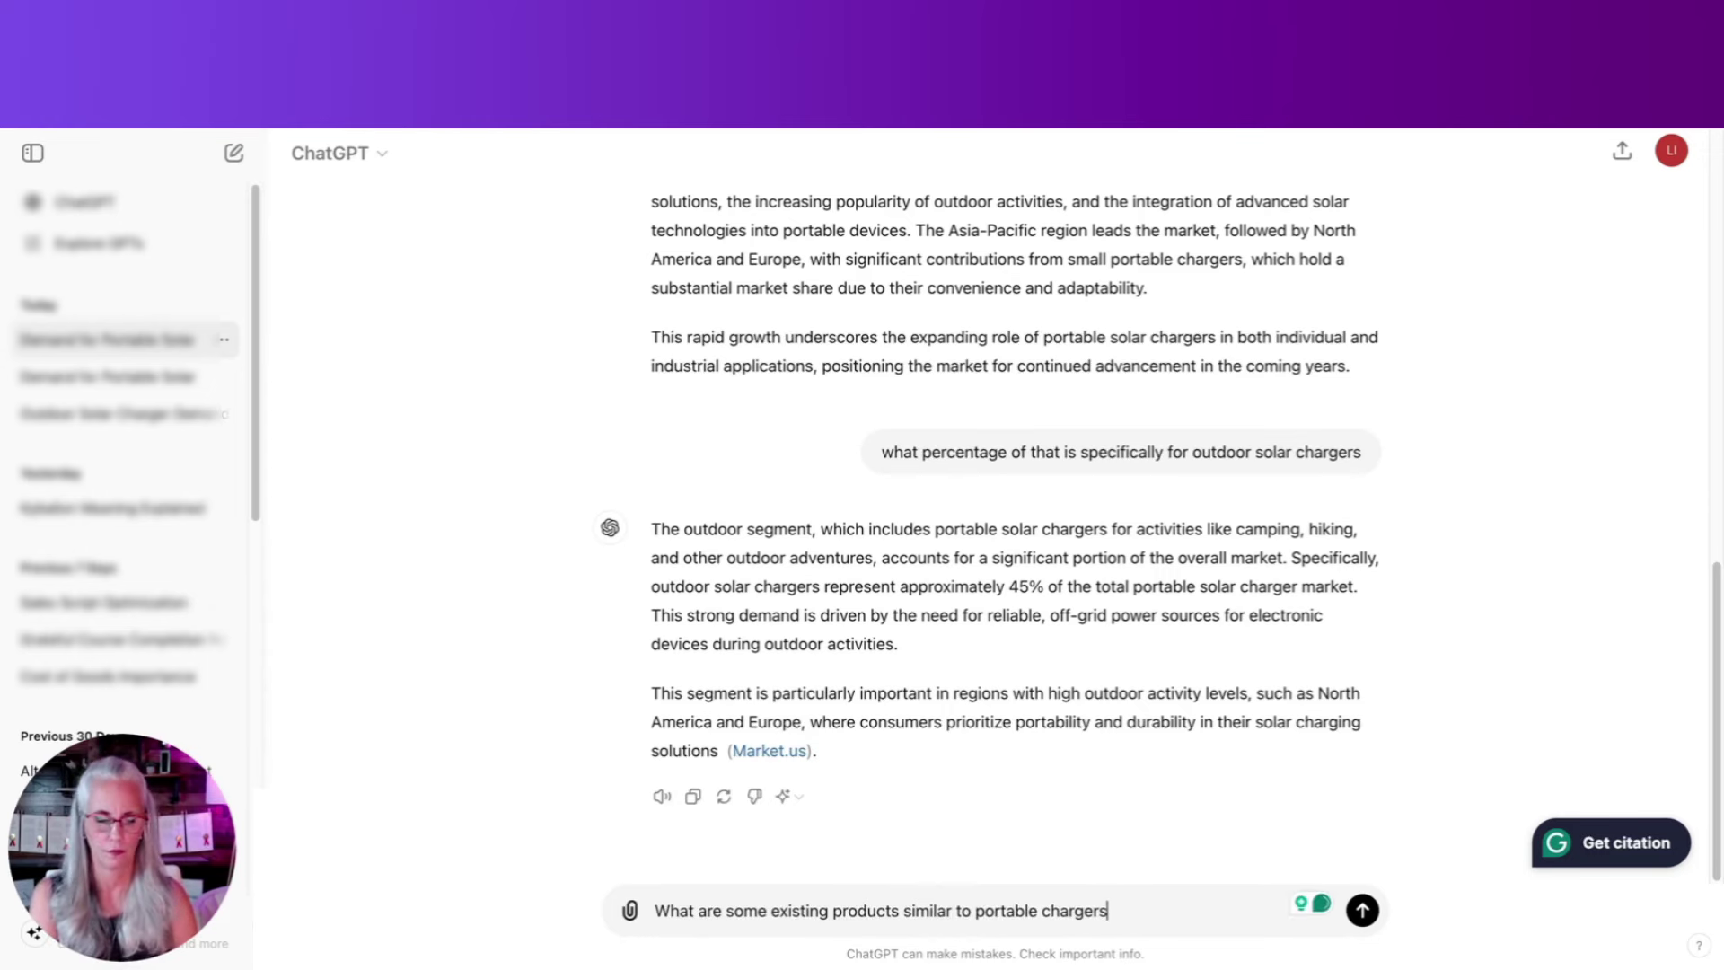
Step: Send the question 'What are some existing products similar to portable chargers'
key("Return")
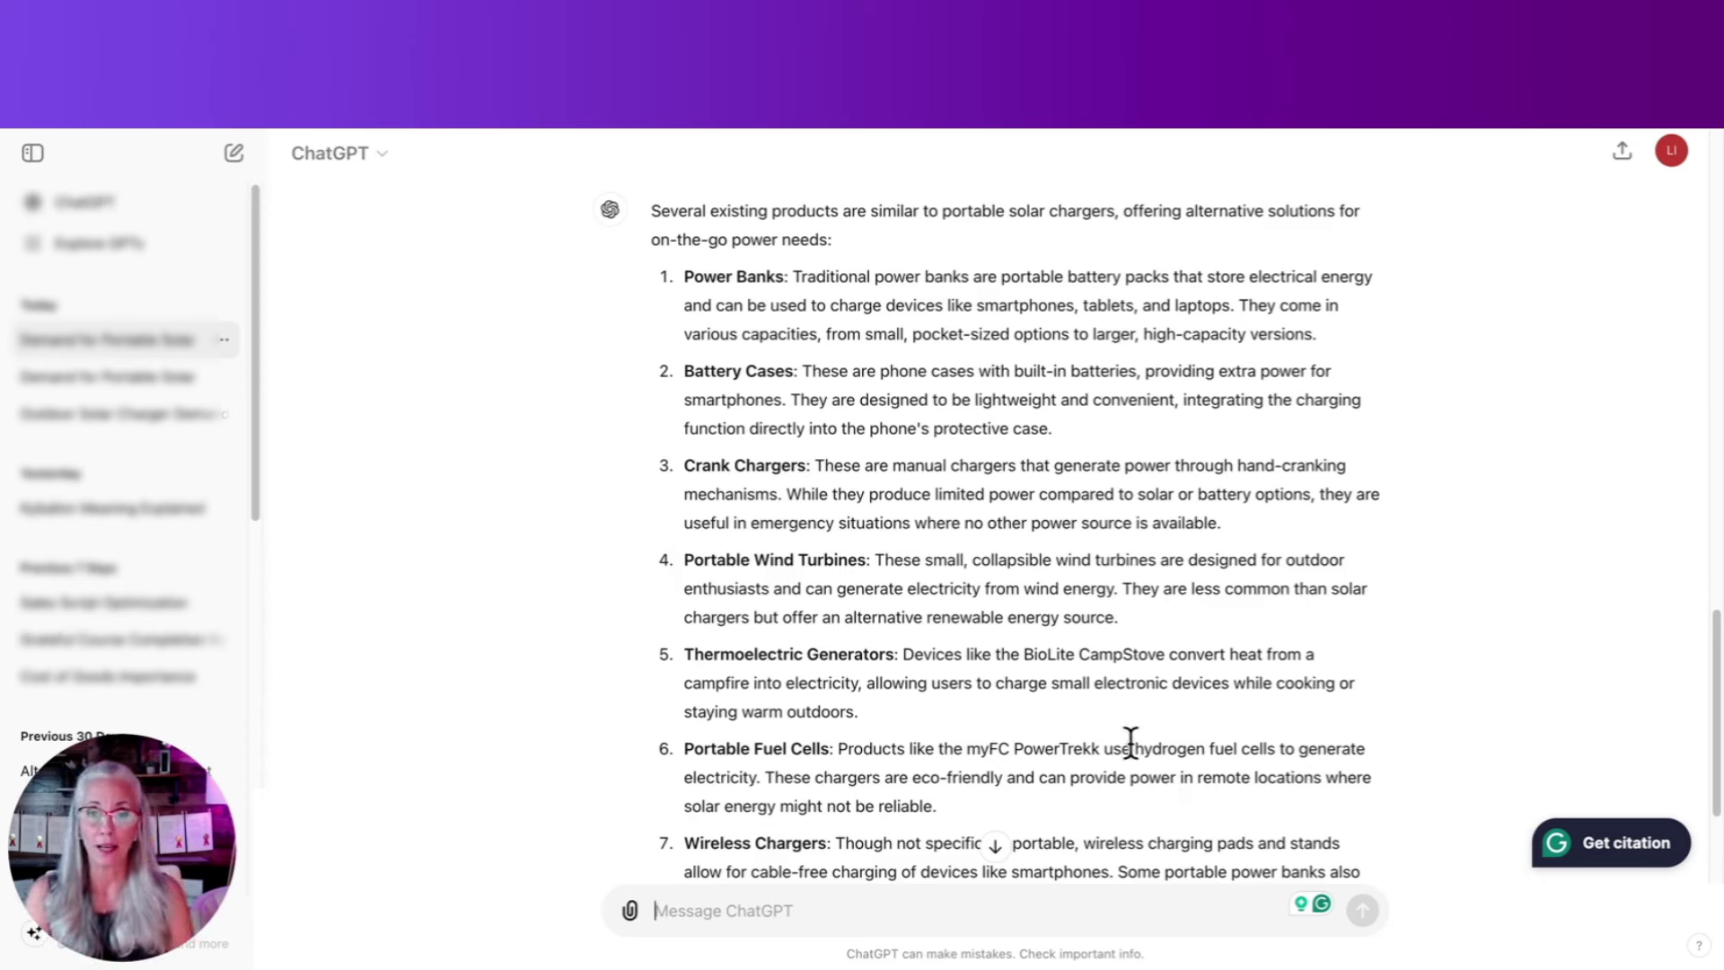
scroll(1131, 742, "down", 3)
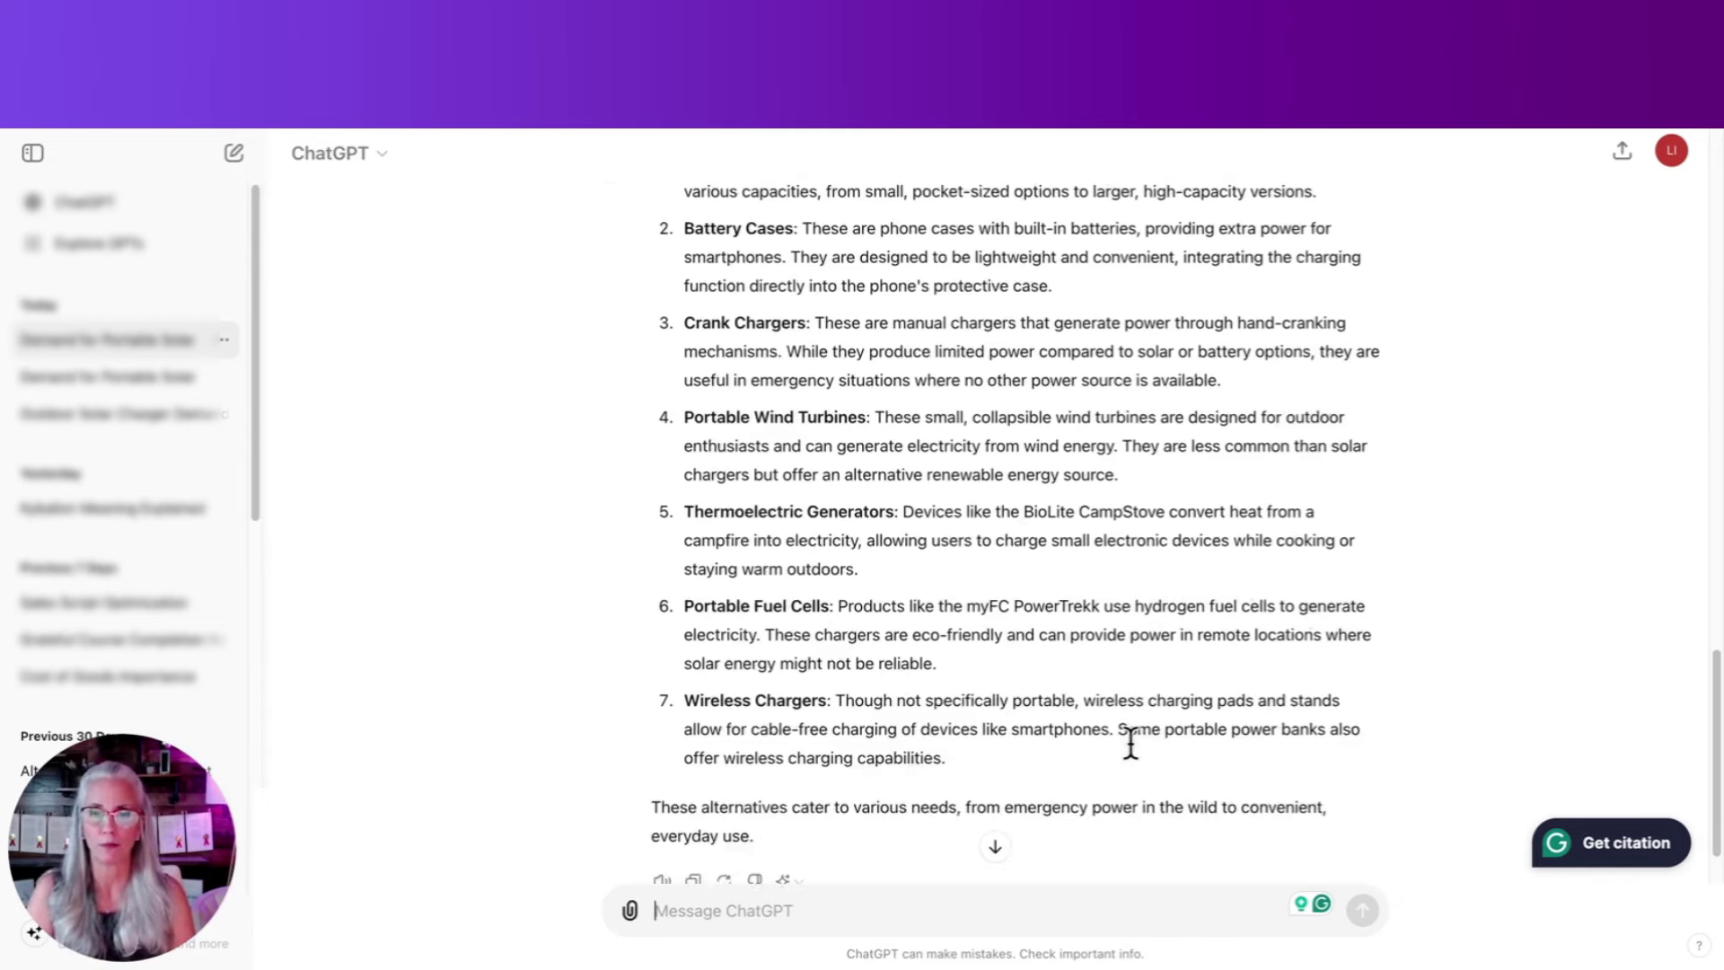
scroll(1123, 743, "up", 3)
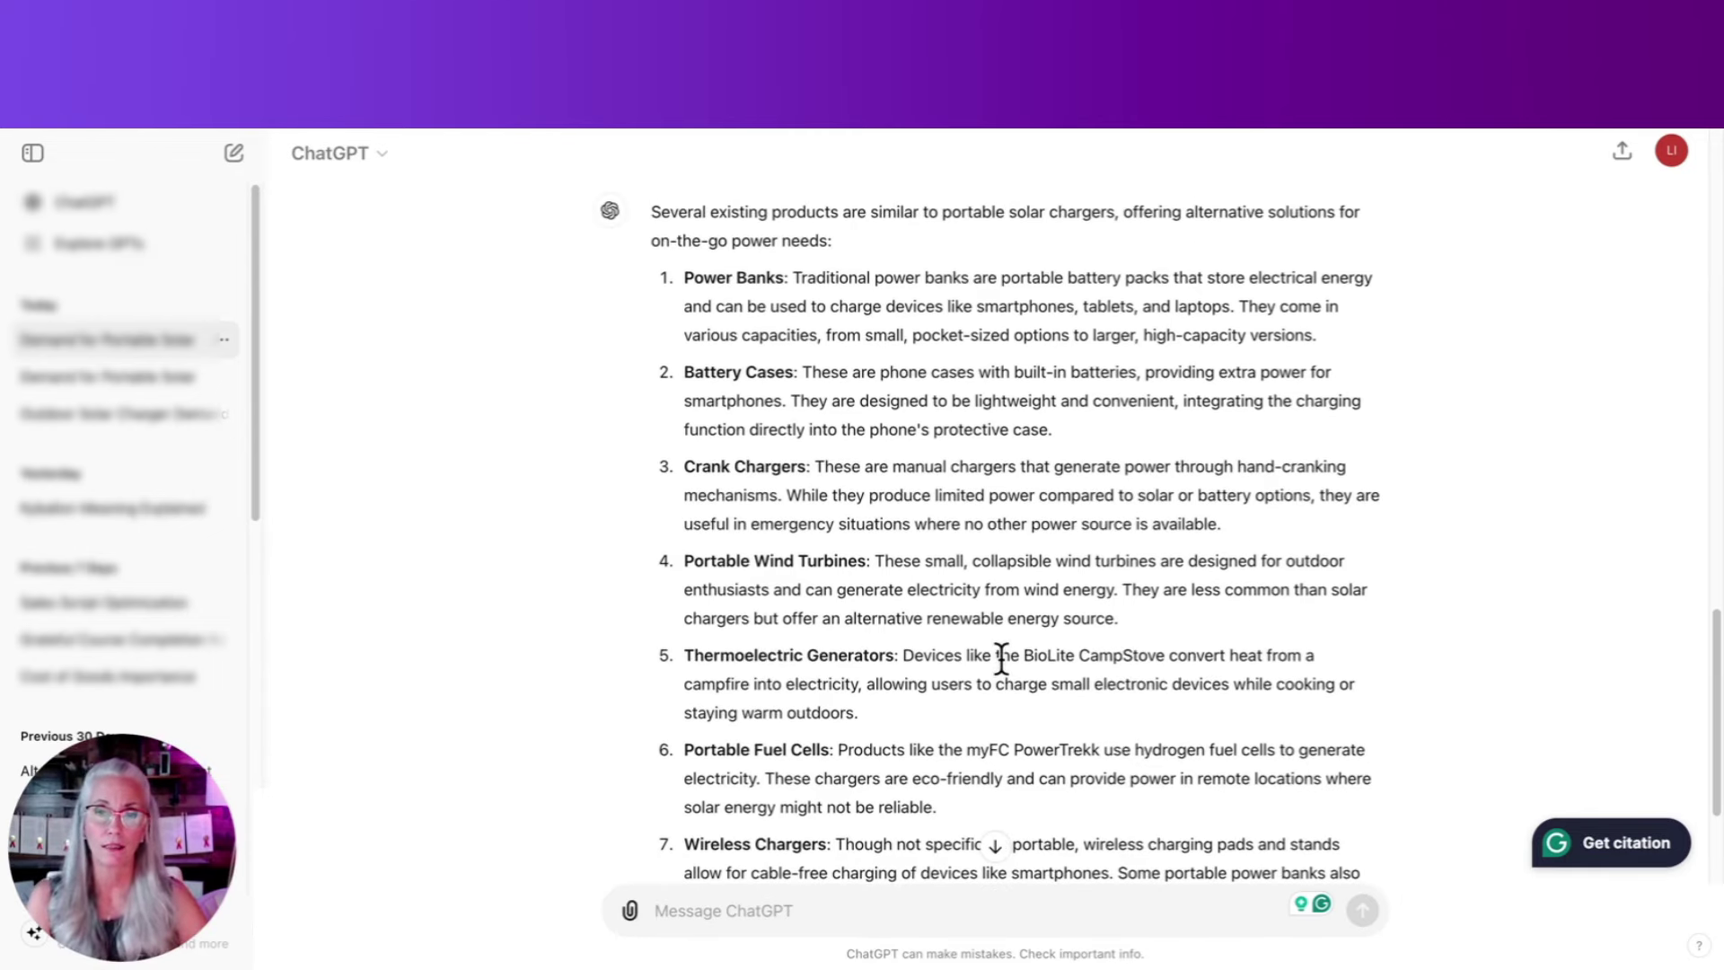
scroll(1001, 660, "down", 1)
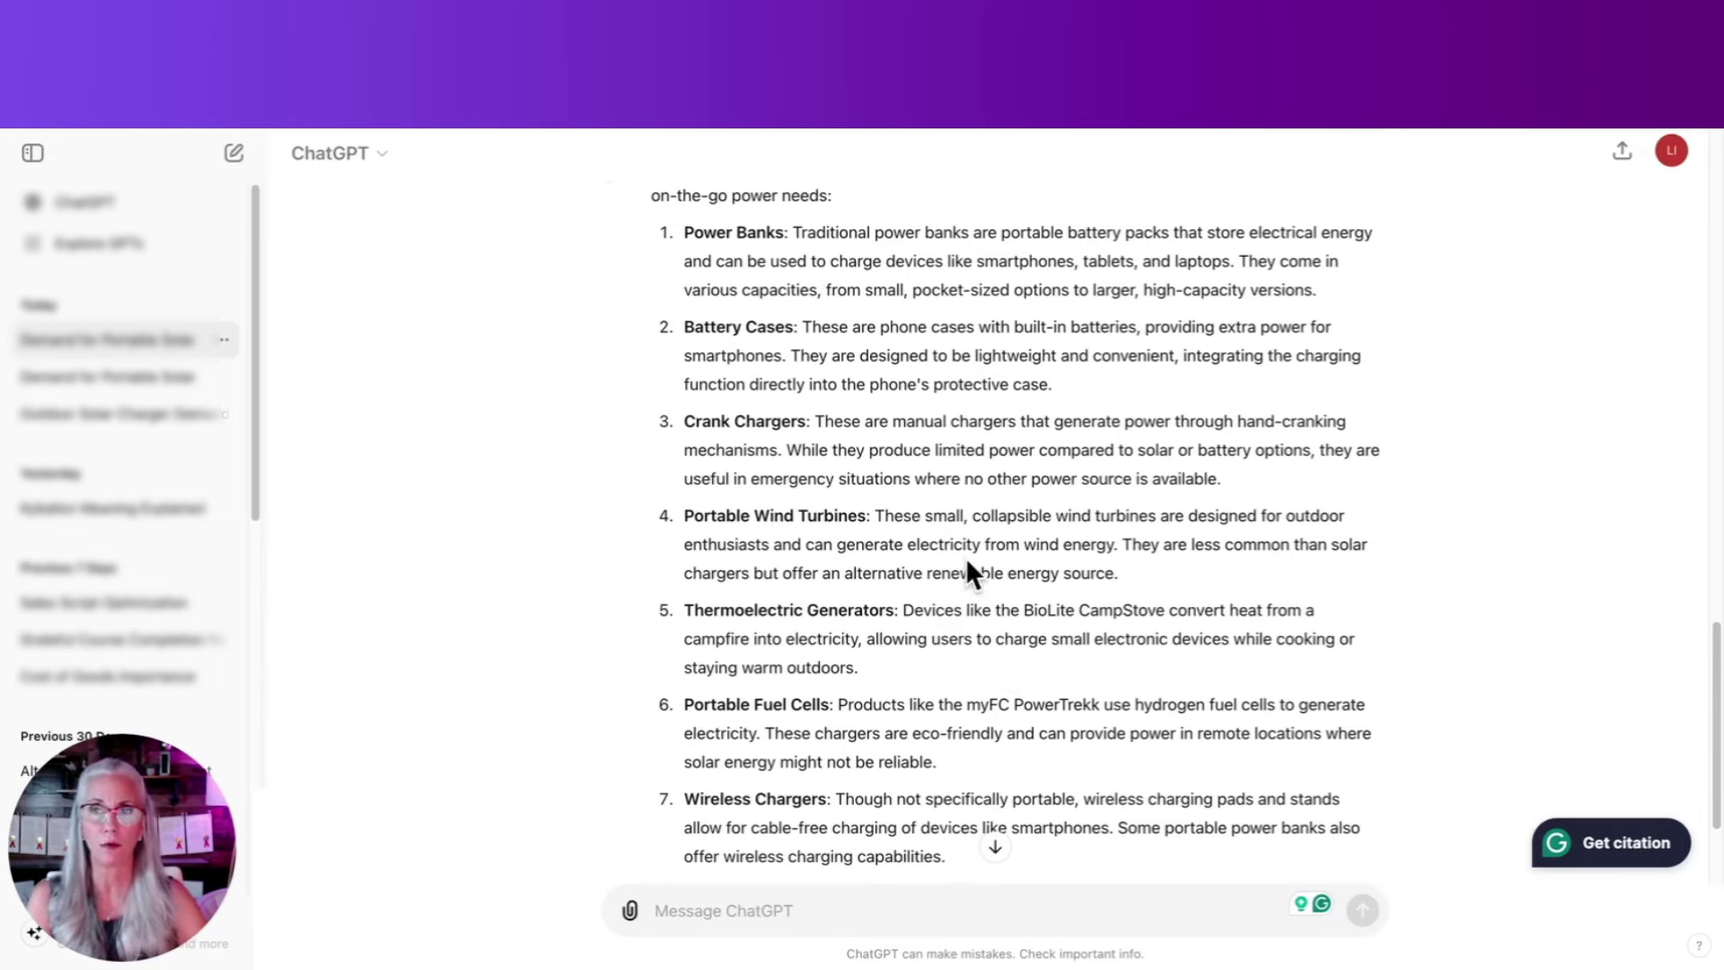
scroll(941, 669, "down", 4)
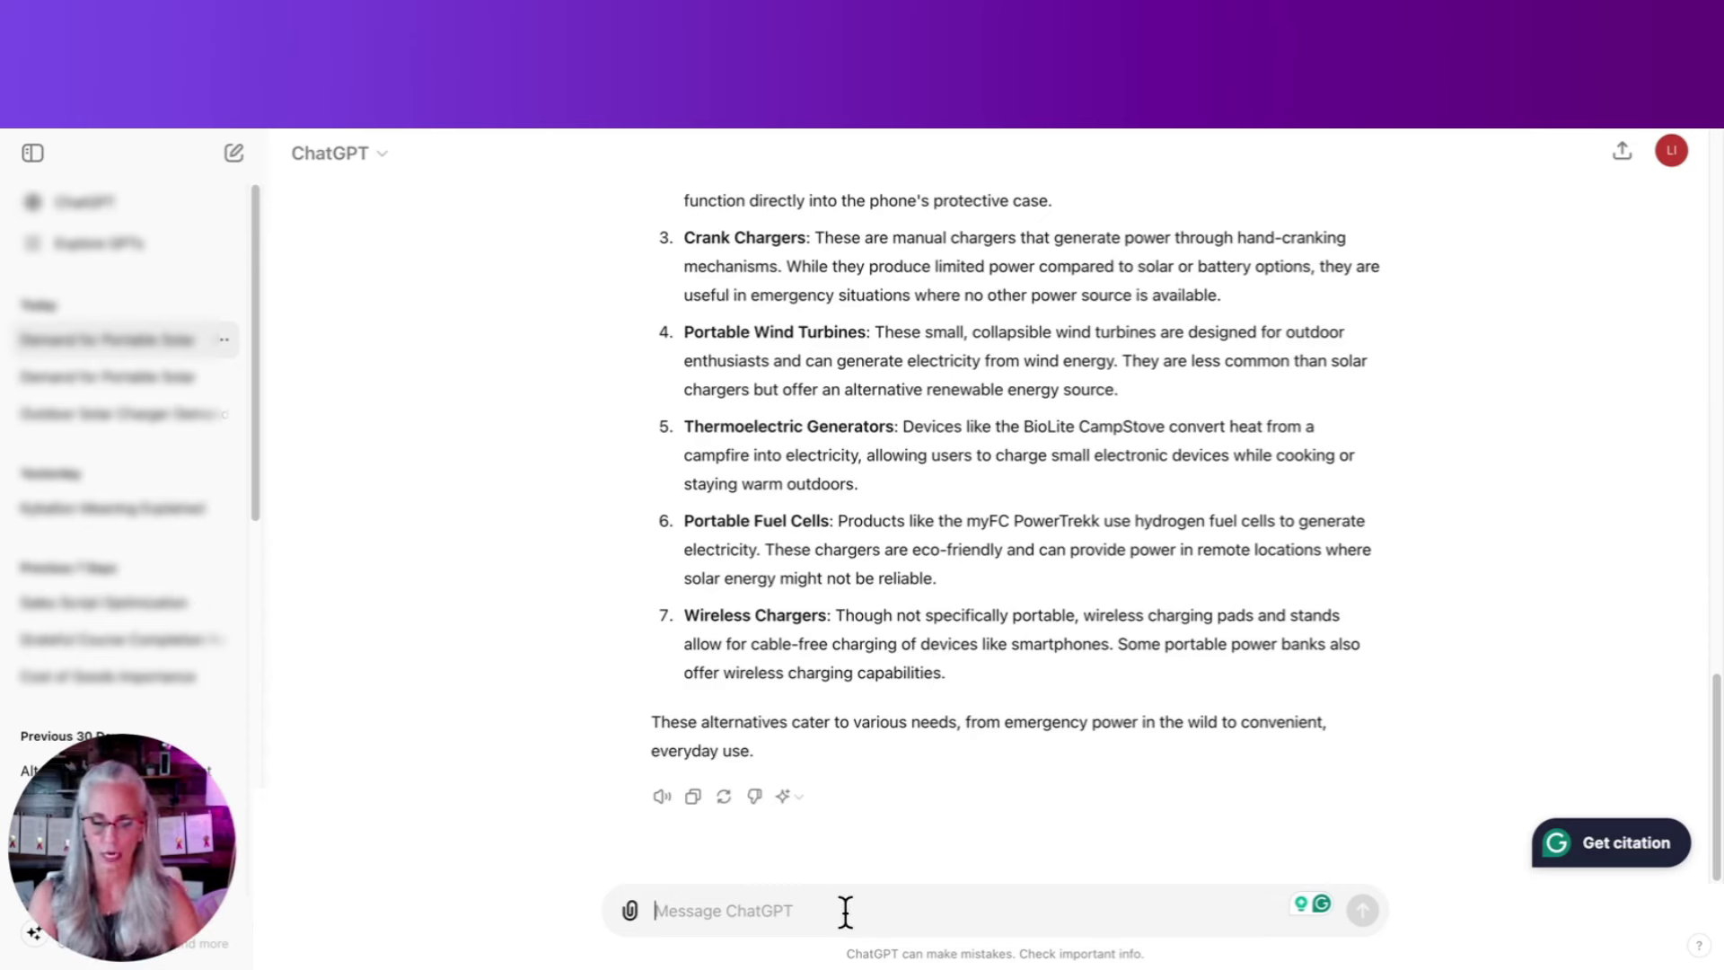
Step: Ask 'what are the biggest challenges people face with portable chargers'
type("what ar")
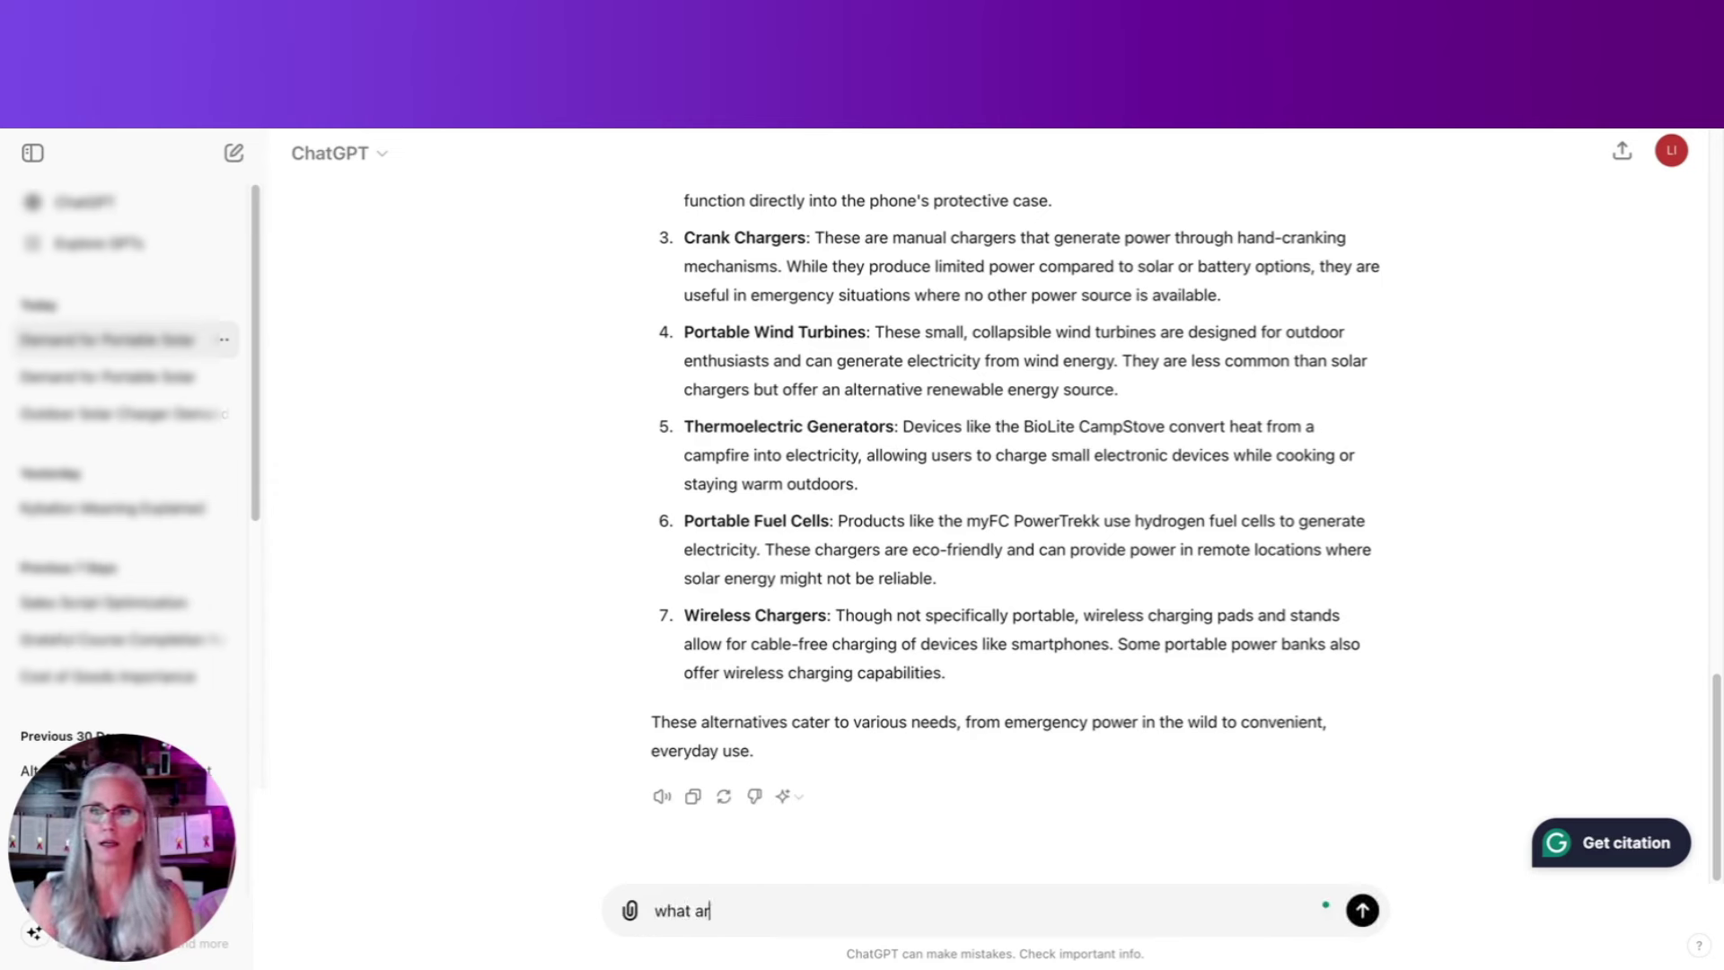
type("e the biggest ")
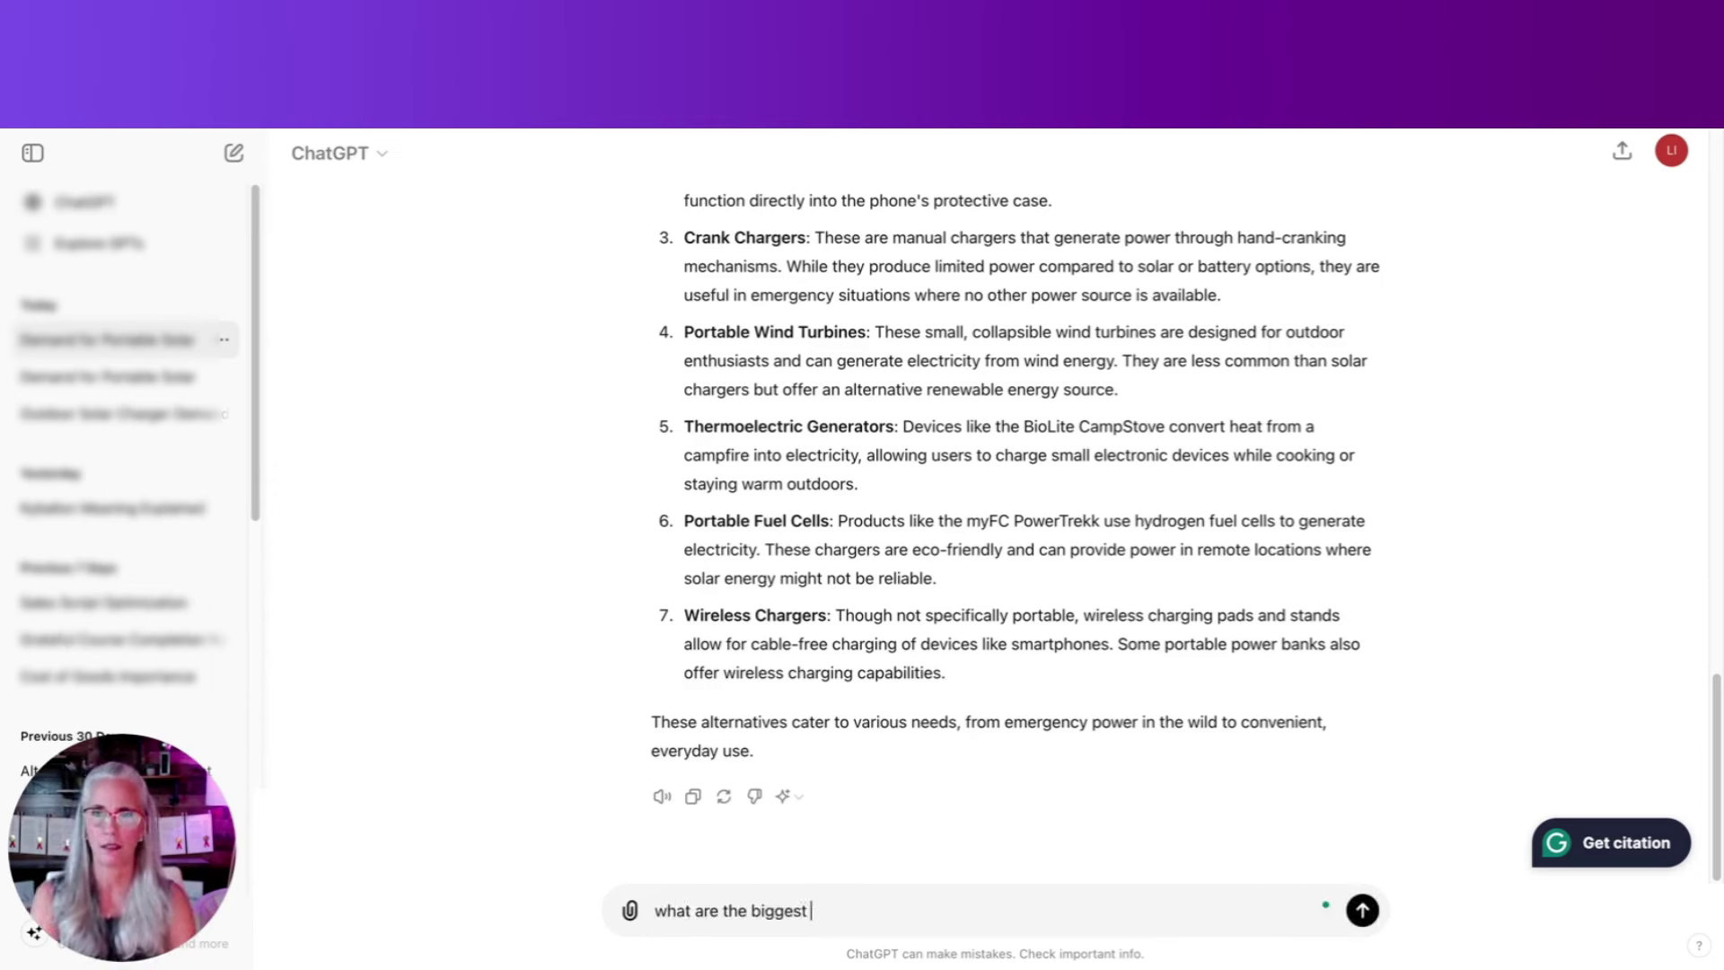
type("challenges ")
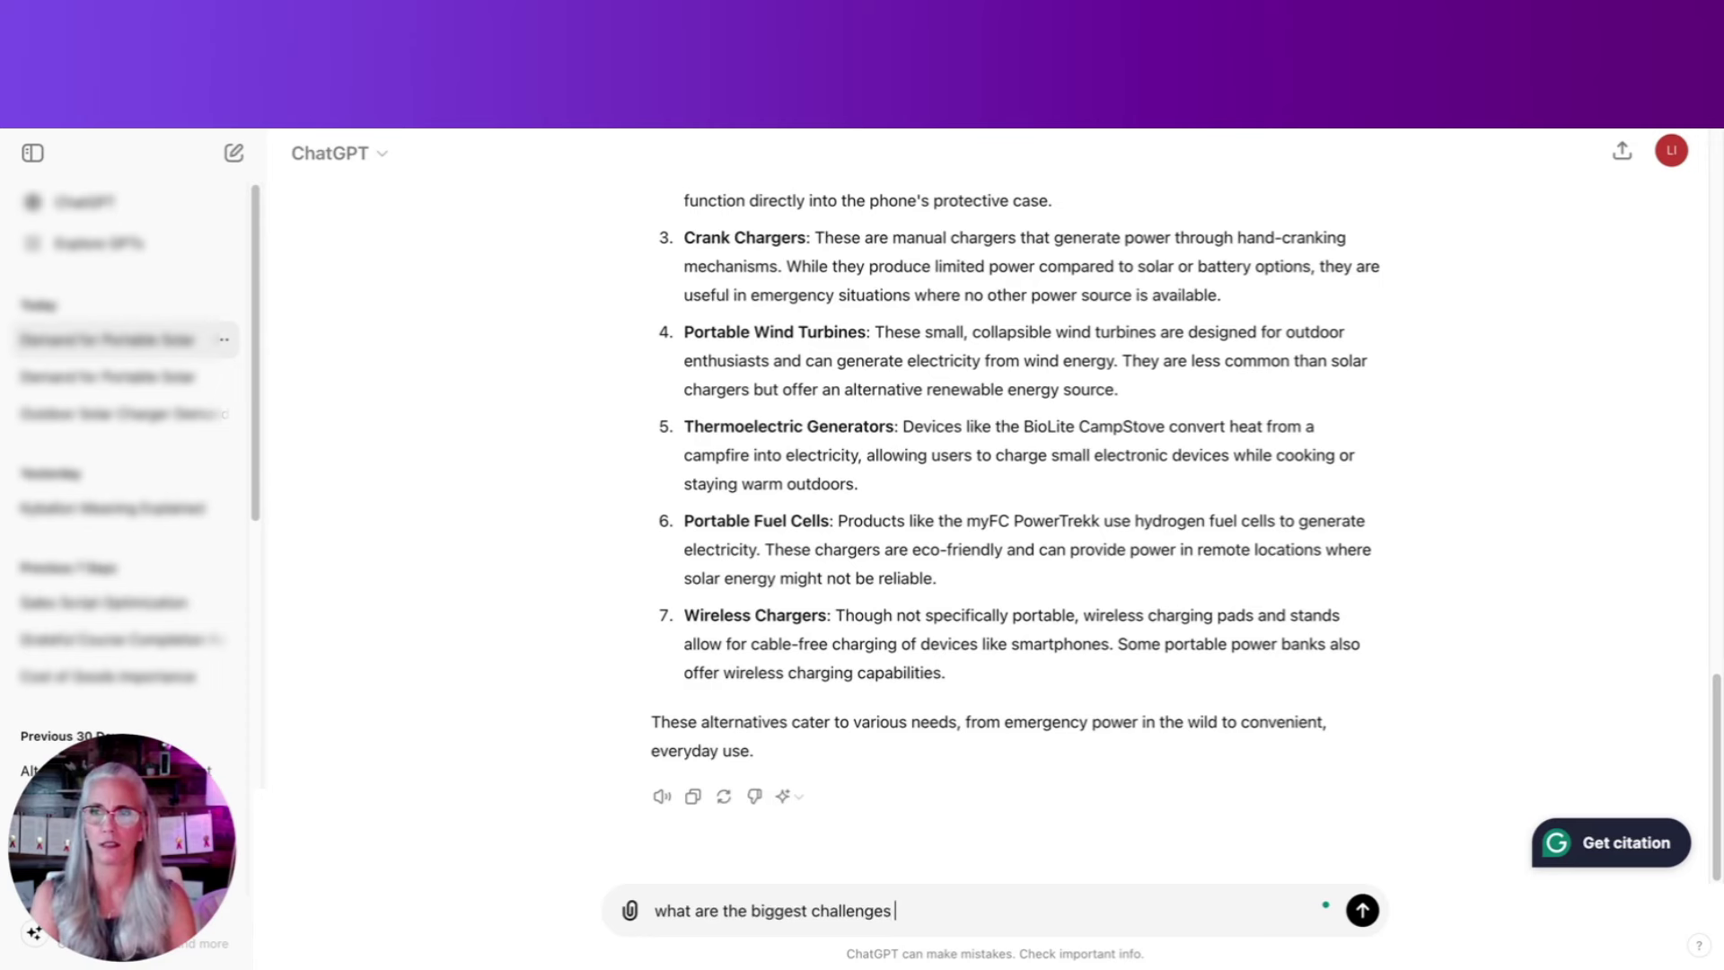
type("people fa")
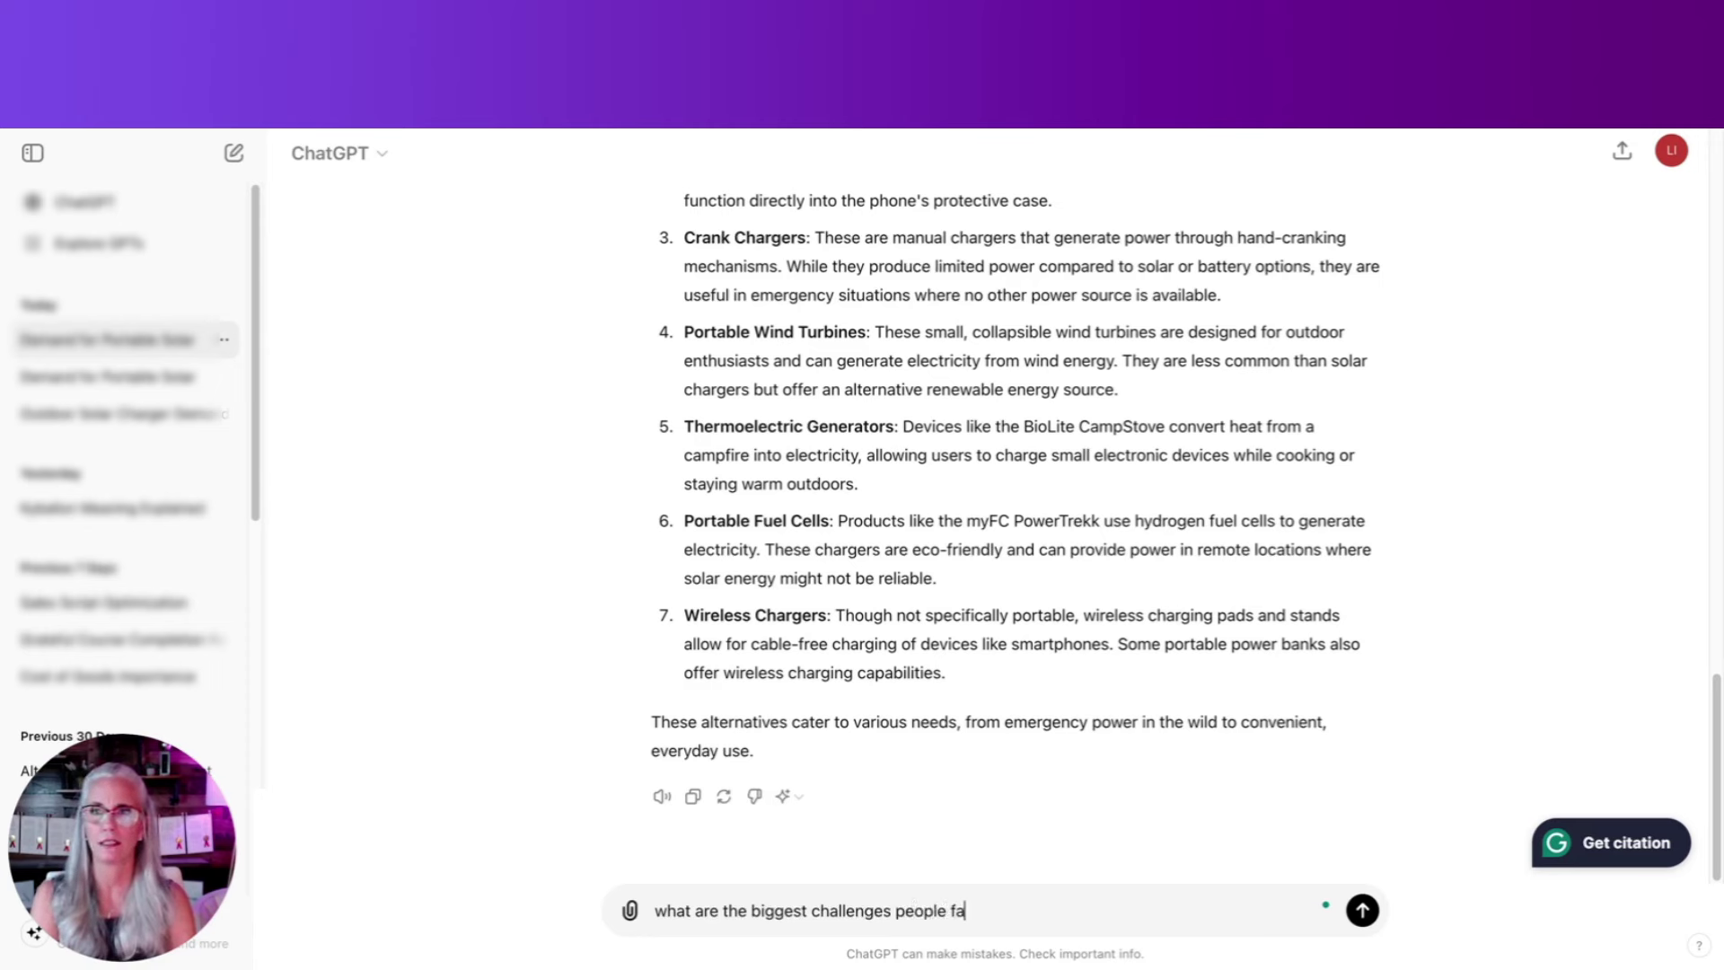
type("ce with porta")
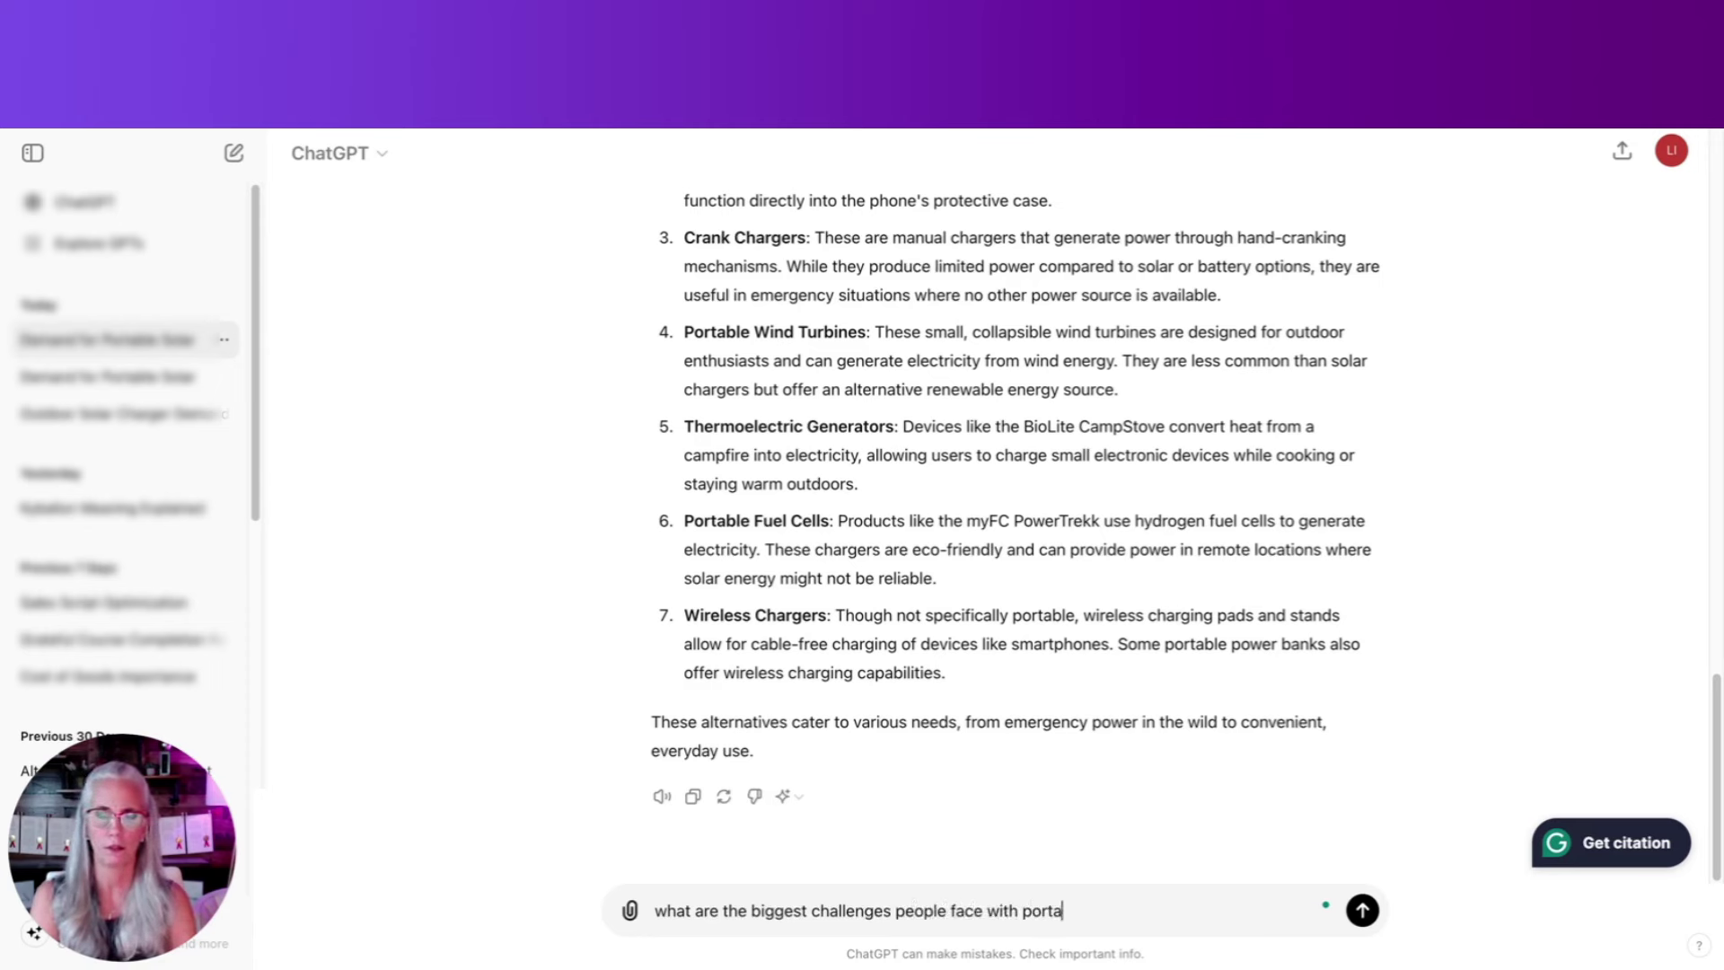
type("ble chargers.")
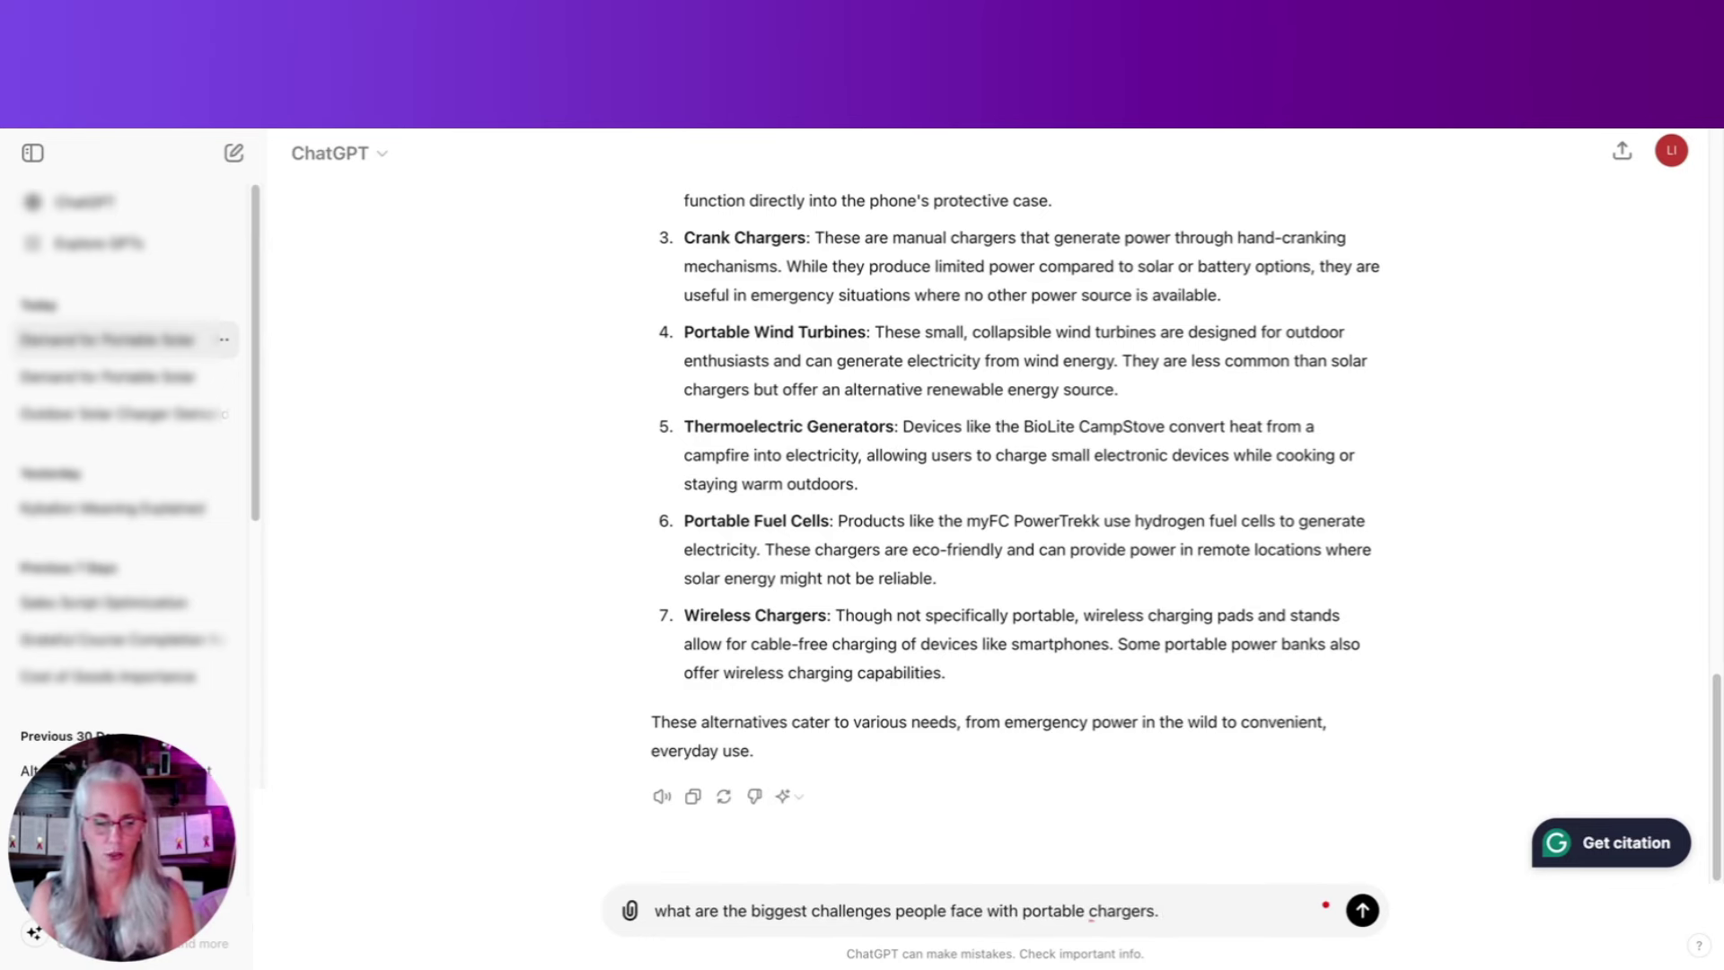
key("Return")
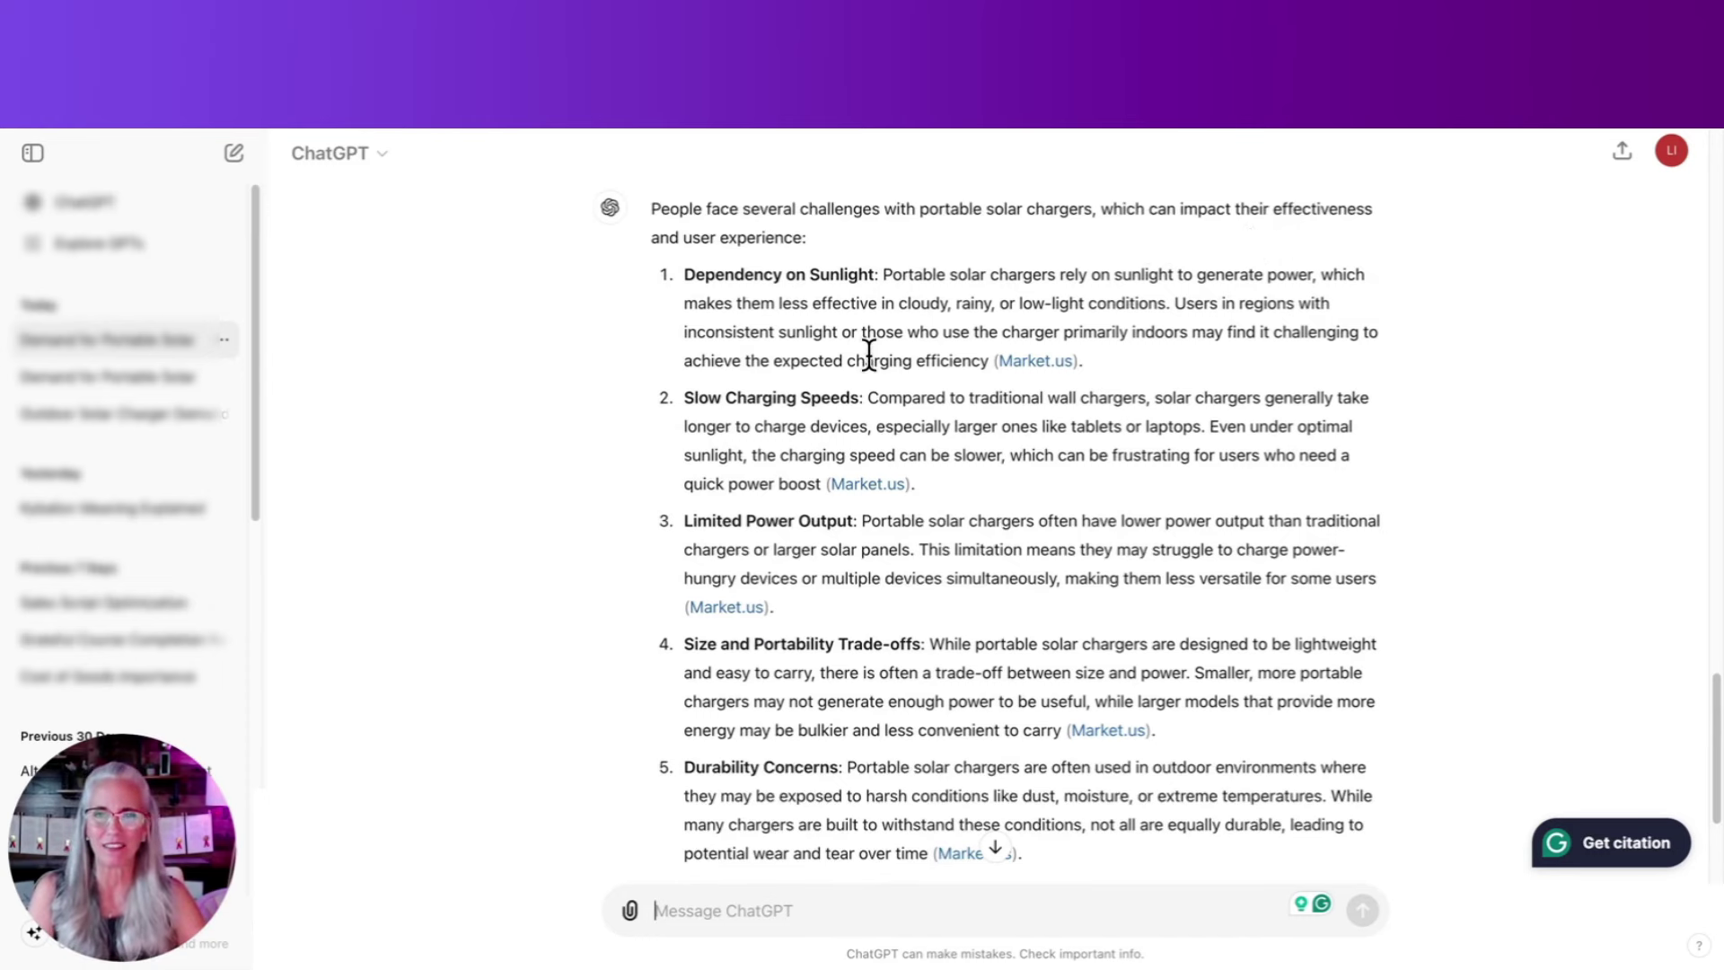
scroll(868, 355, "down", 1)
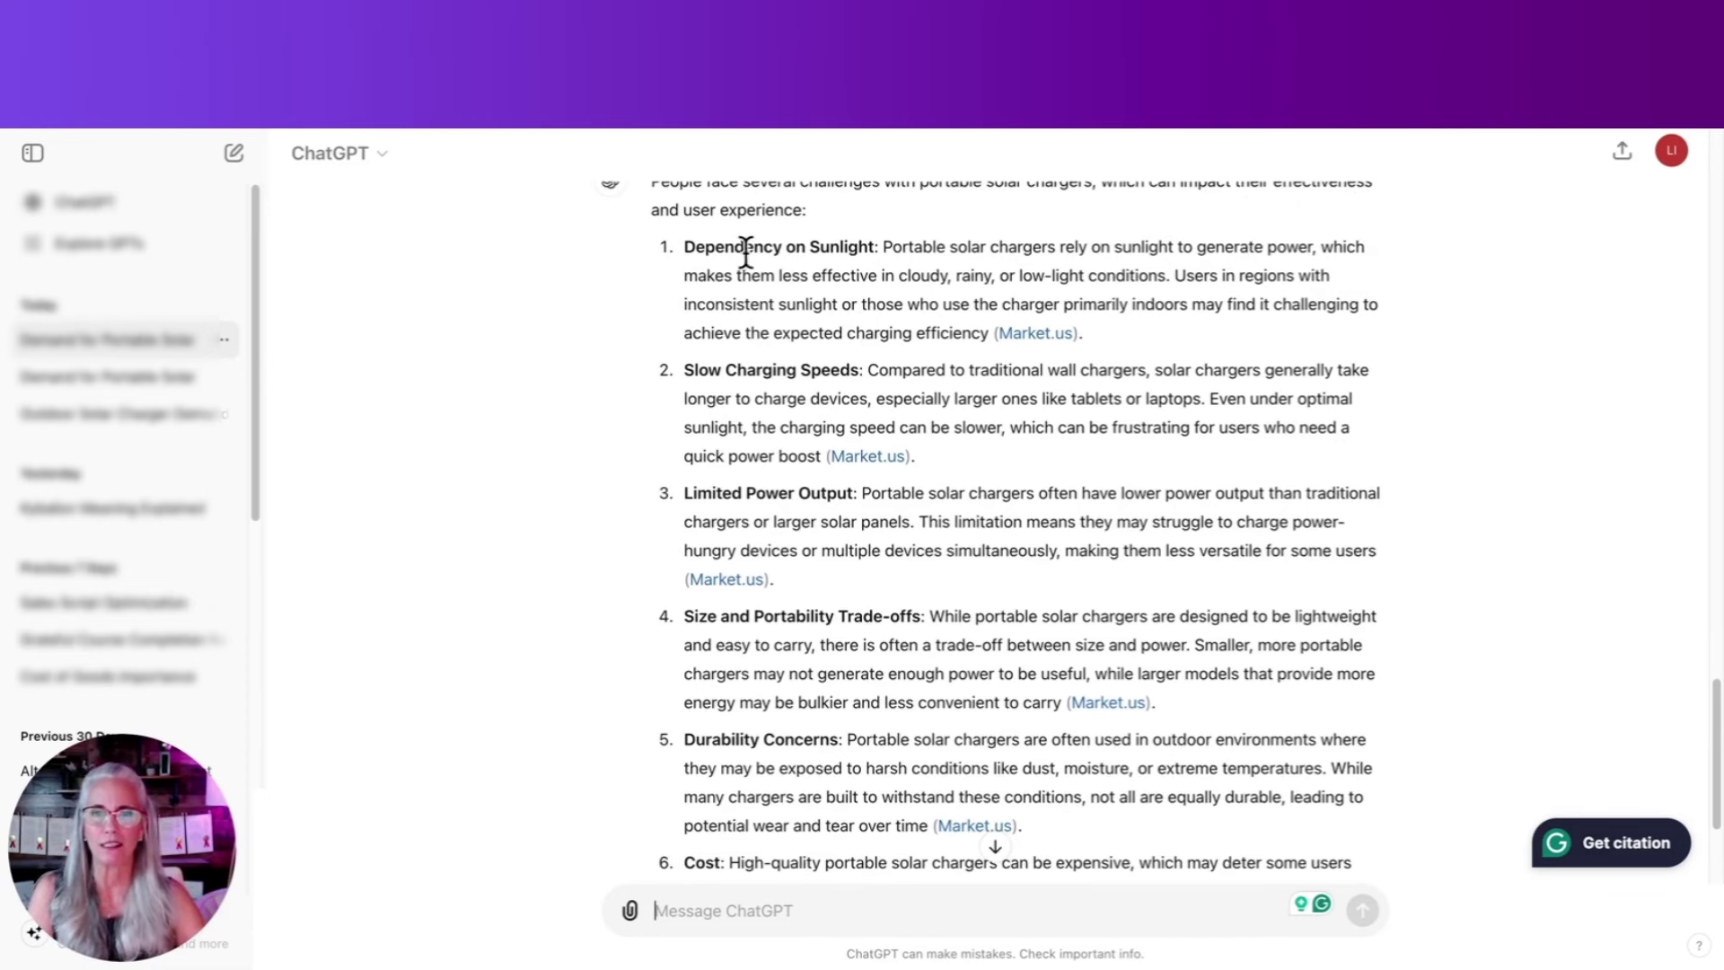
left_click_drag(745, 247, 909, 254)
left_click_drag(697, 375, 839, 370)
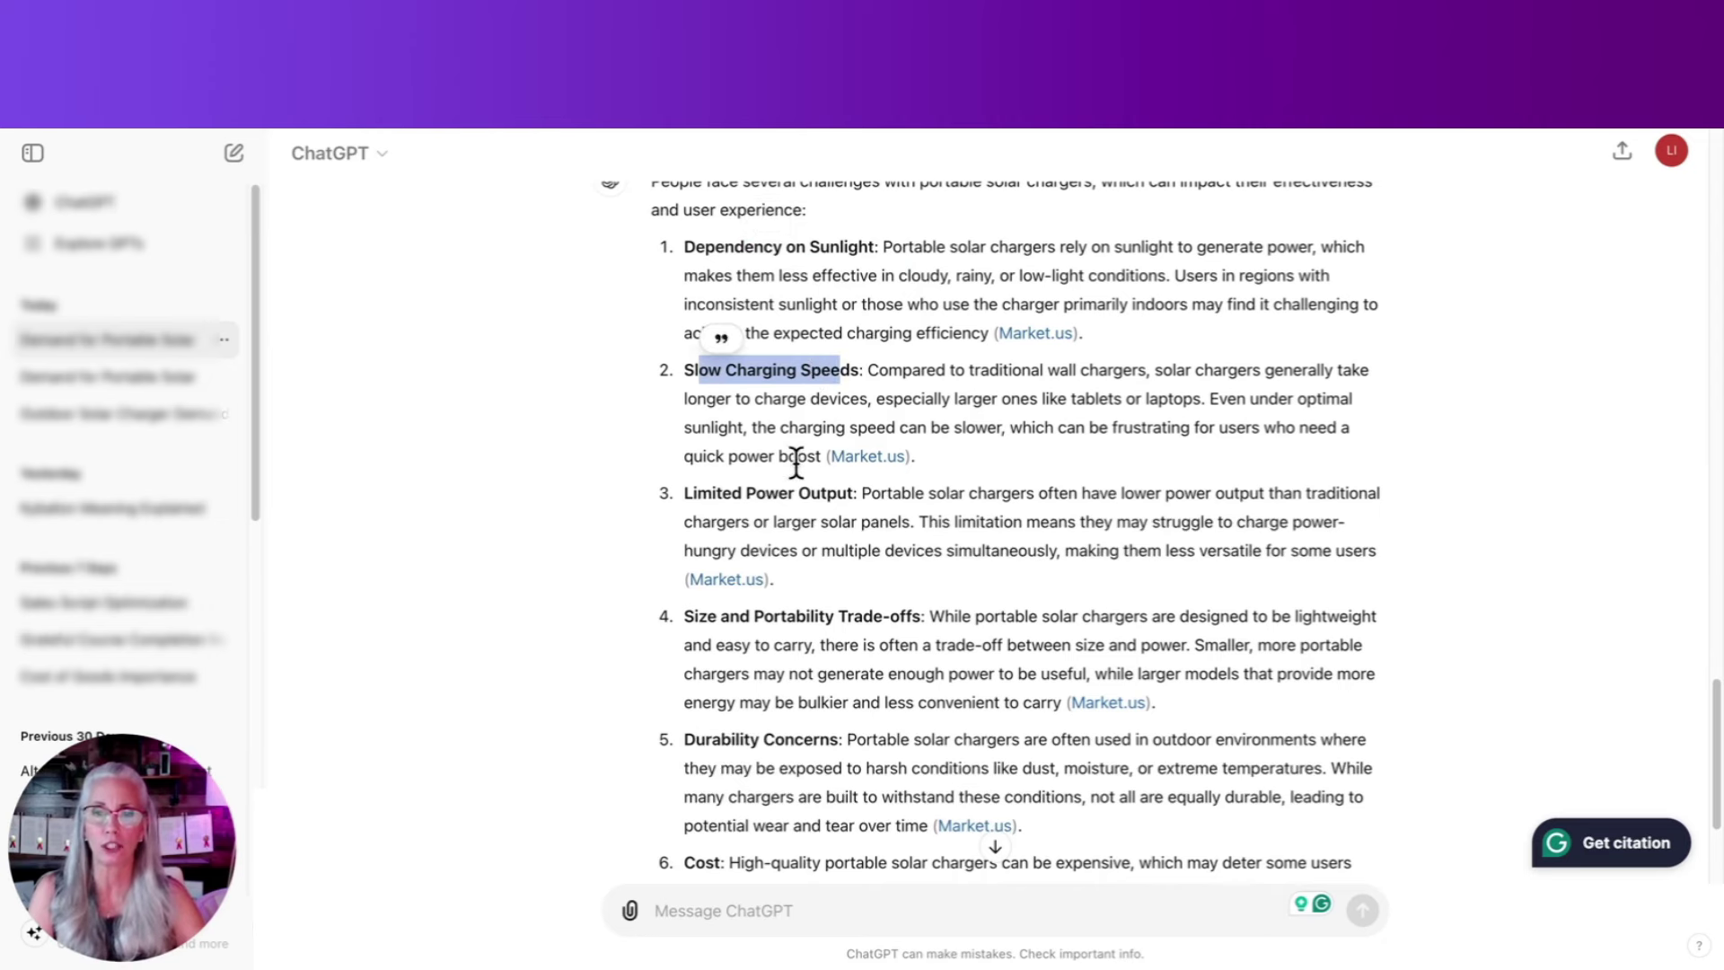
scroll(786, 431, "down", 1)
left_click_drag(732, 342, 830, 335)
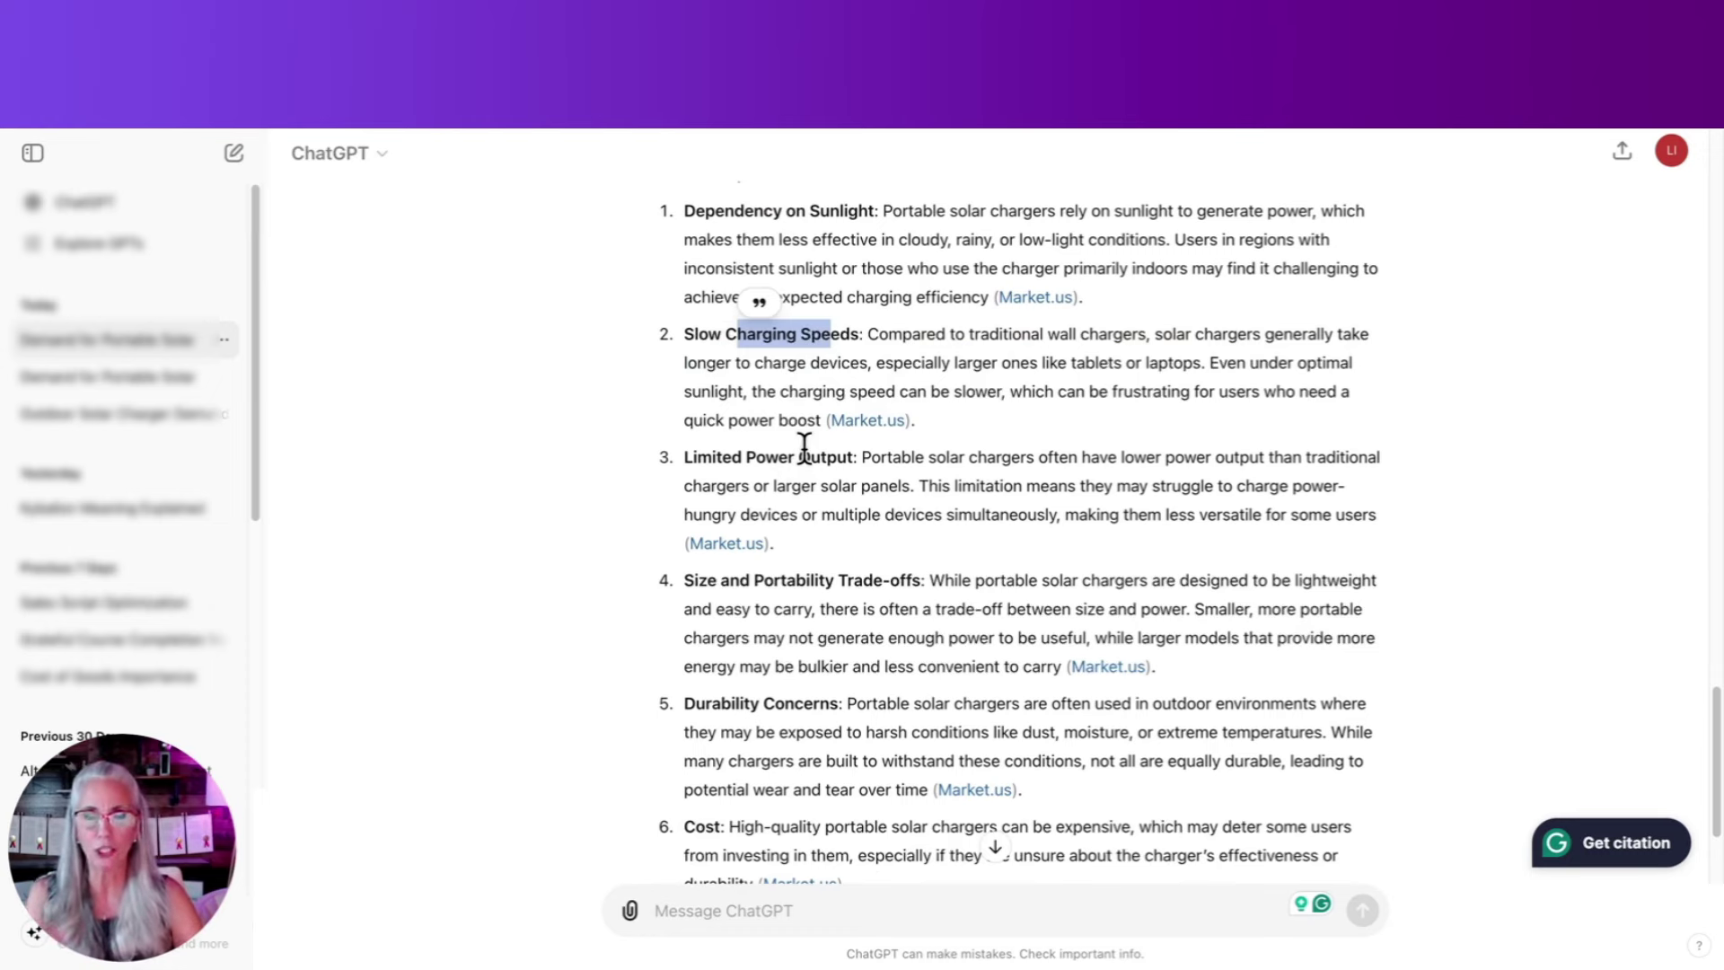
scroll(827, 525, "down", 2)
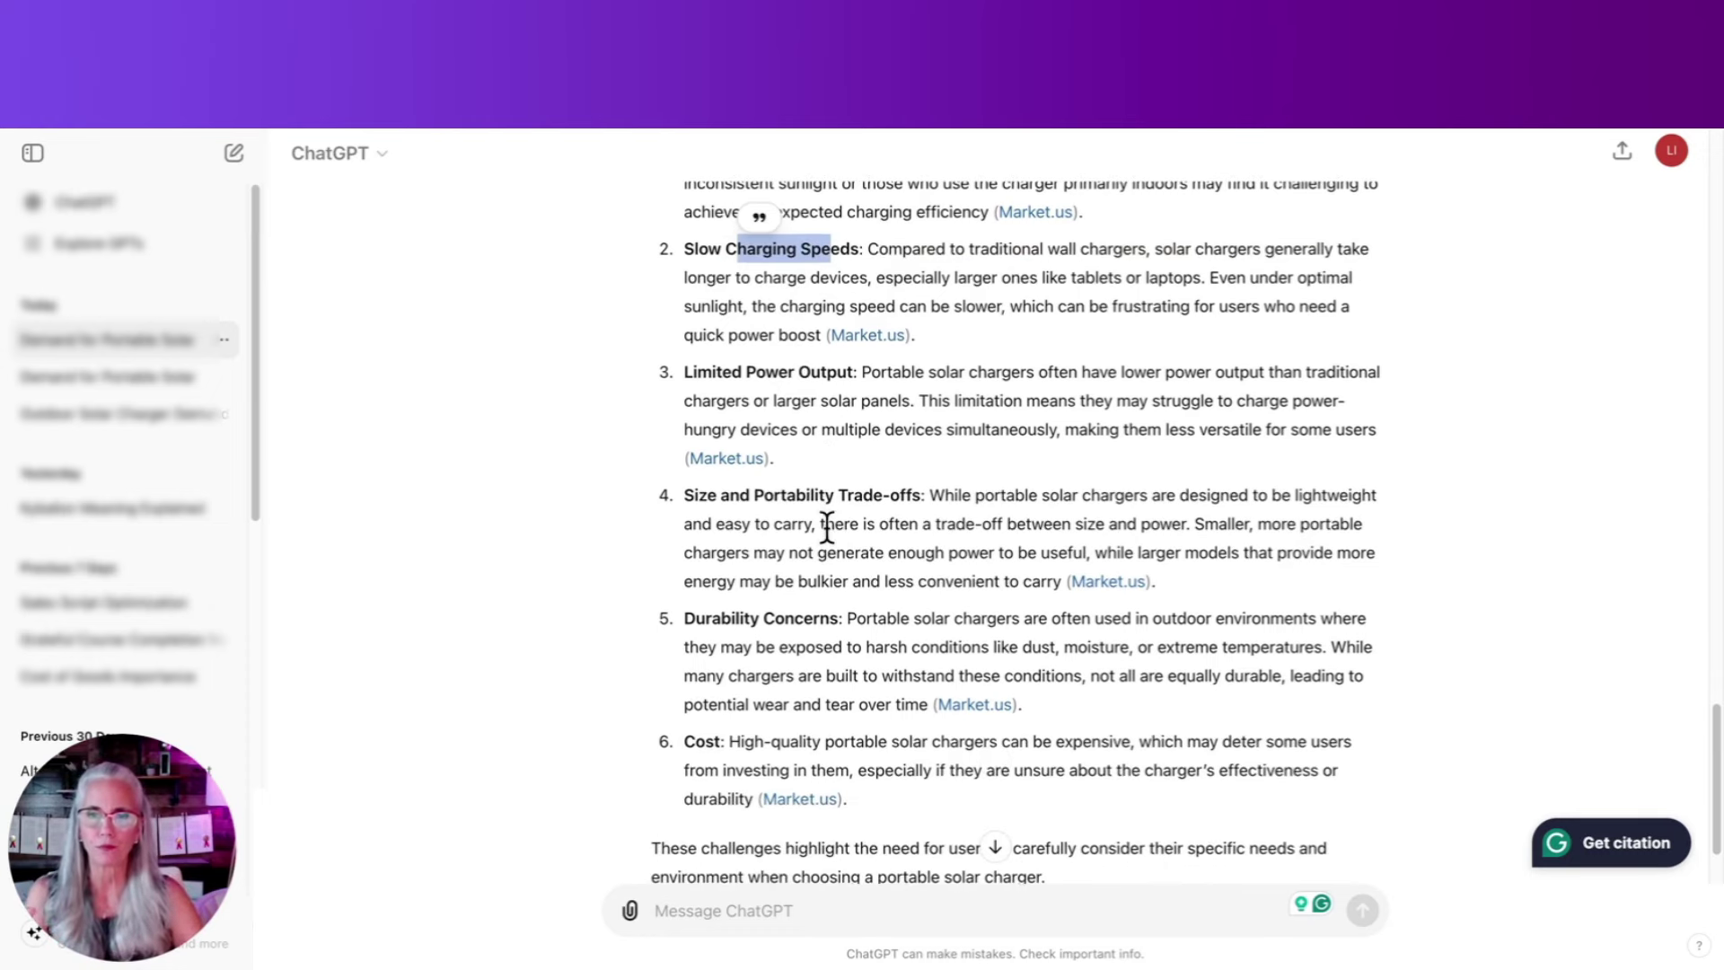
scroll(813, 485, "down", 3)
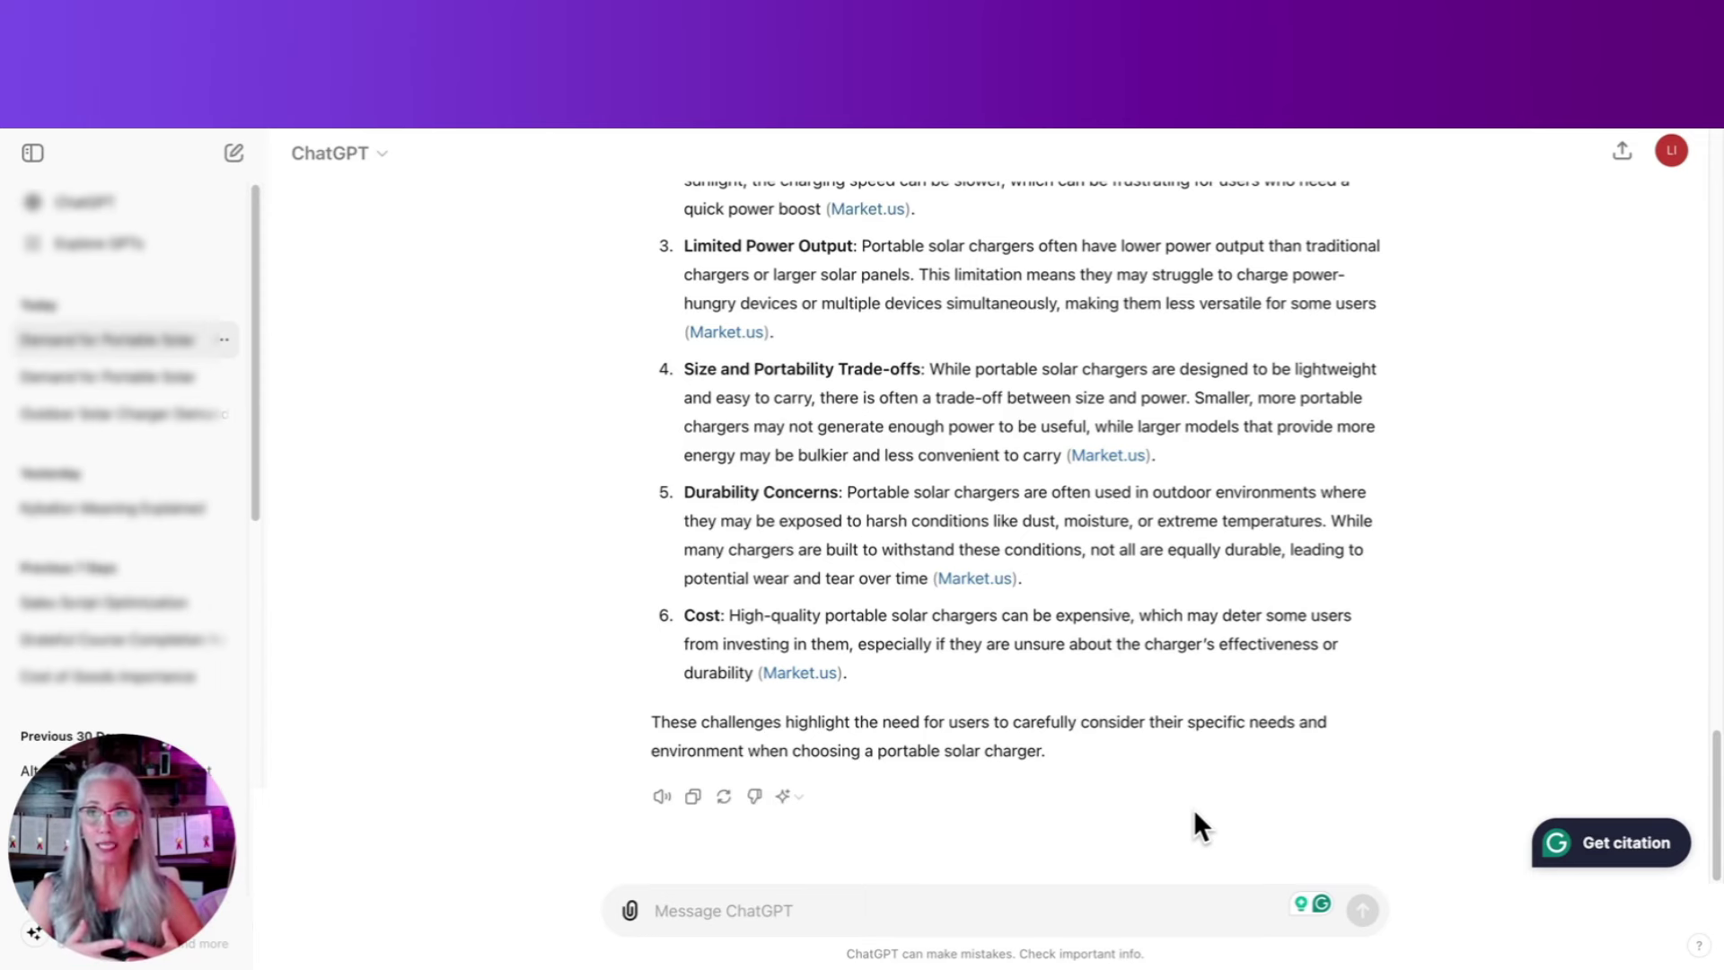
Step: Ask who the leading competitors are in the portable solar charger market
left_click(945, 922)
type("who")
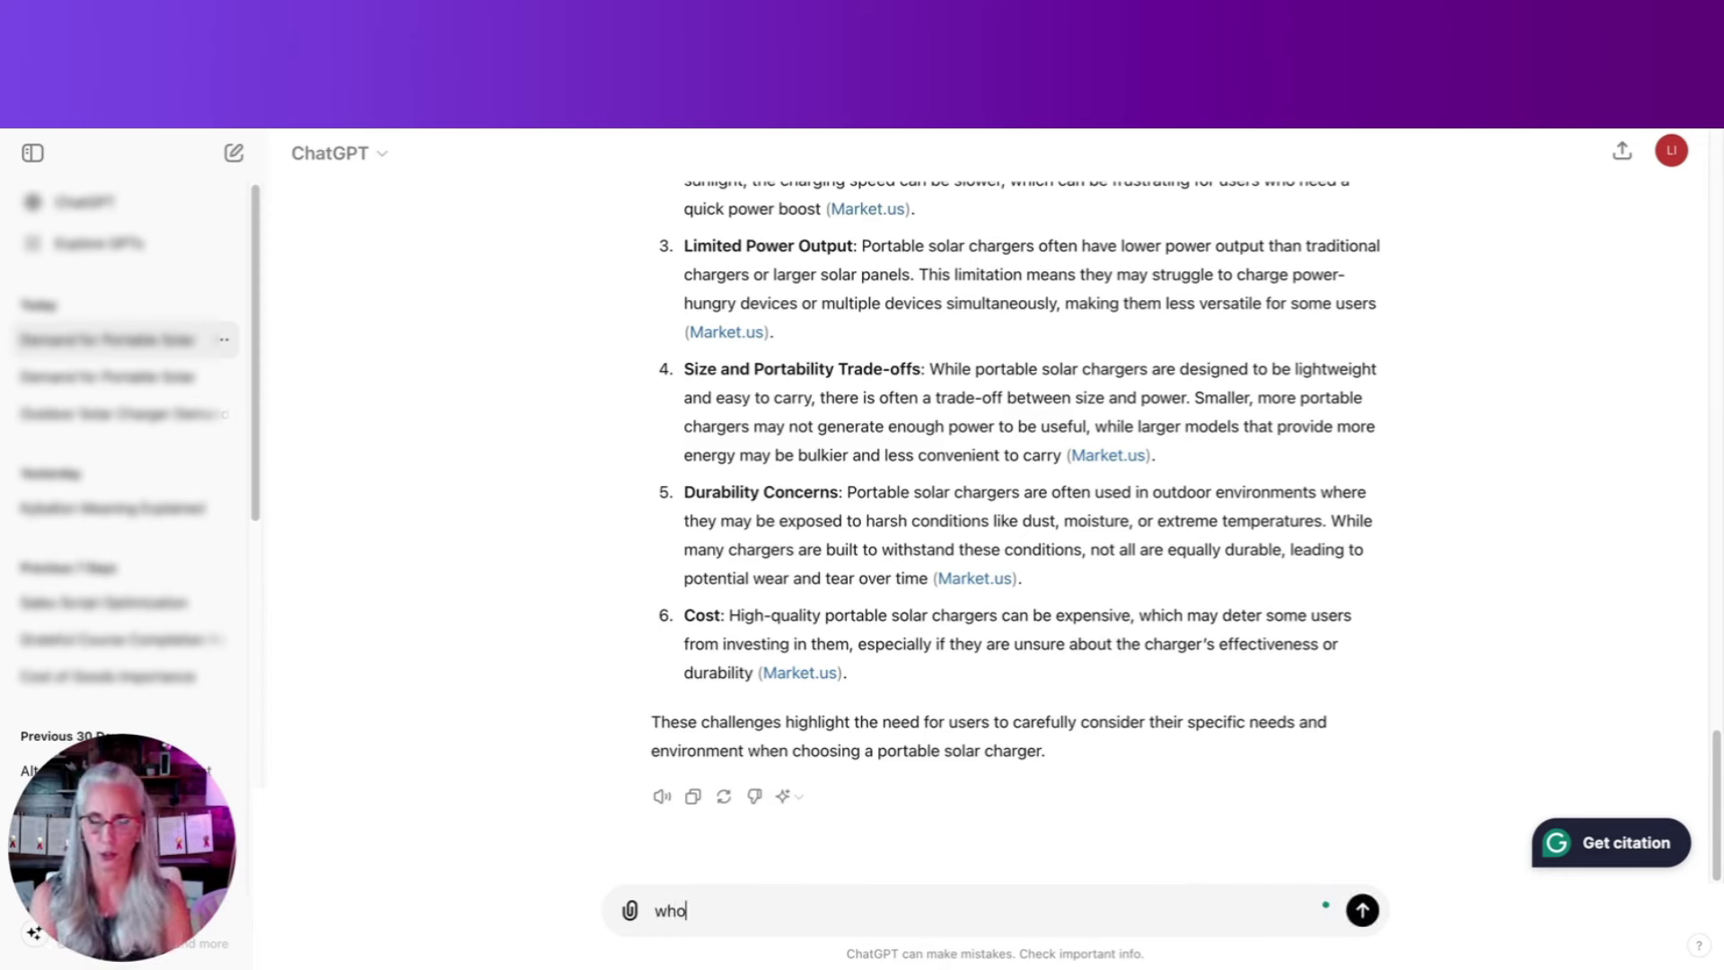
type(" are the lead")
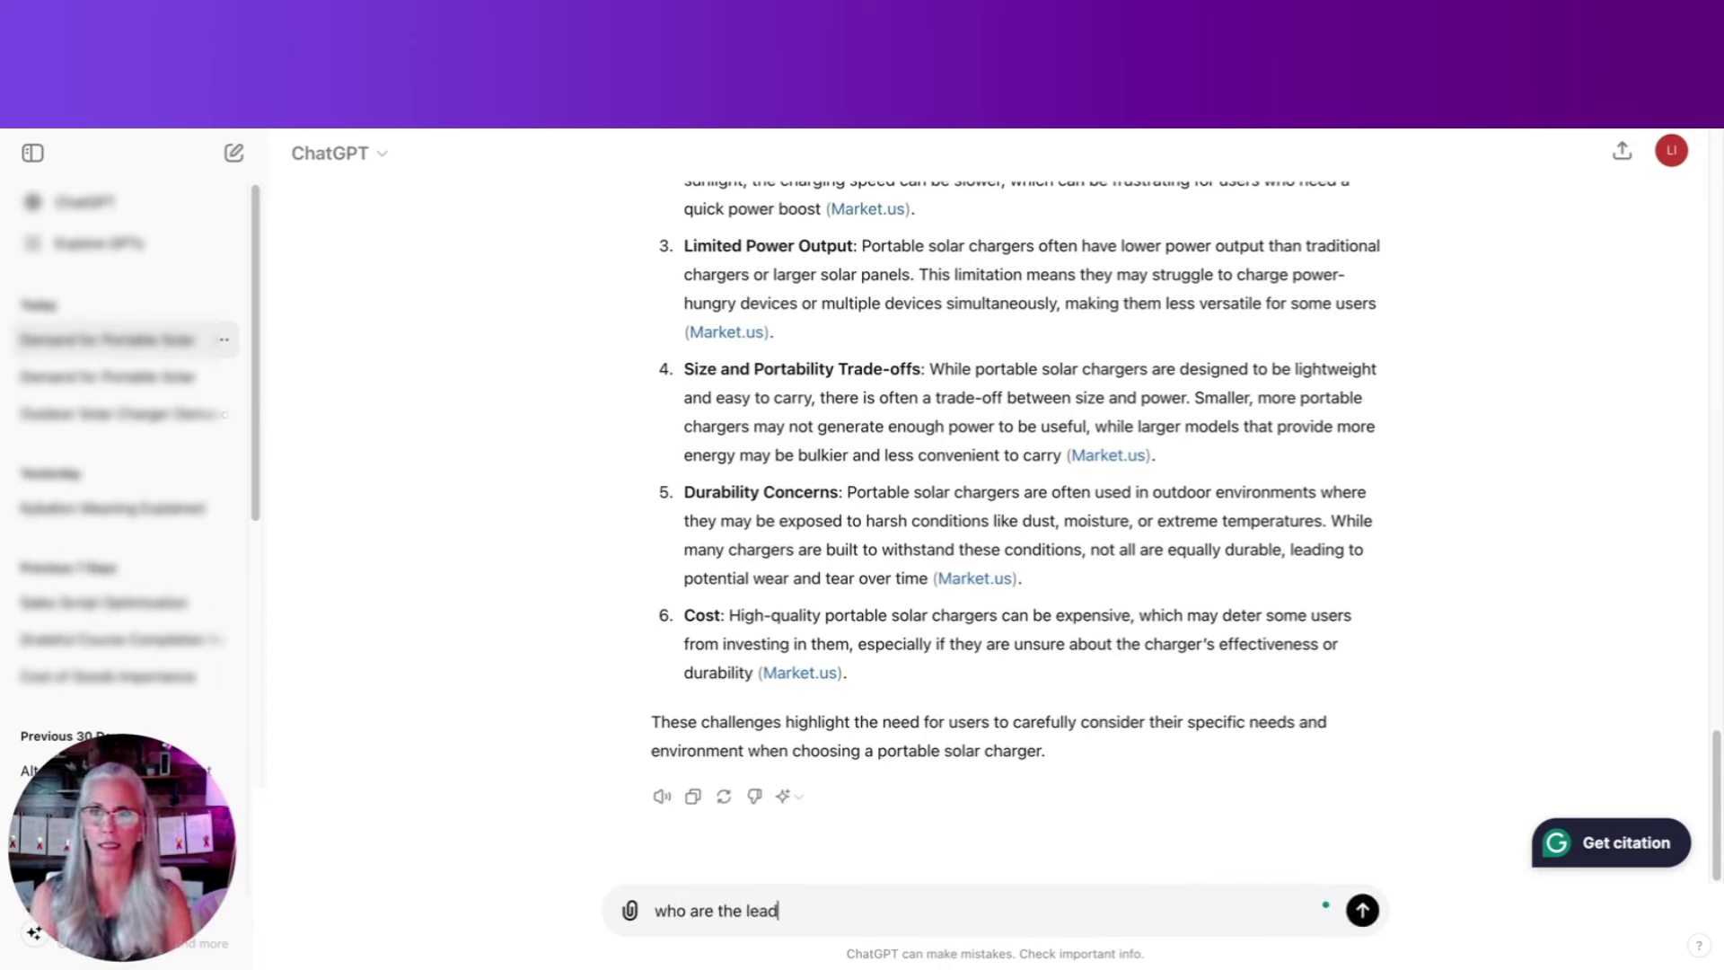
type("ing comp")
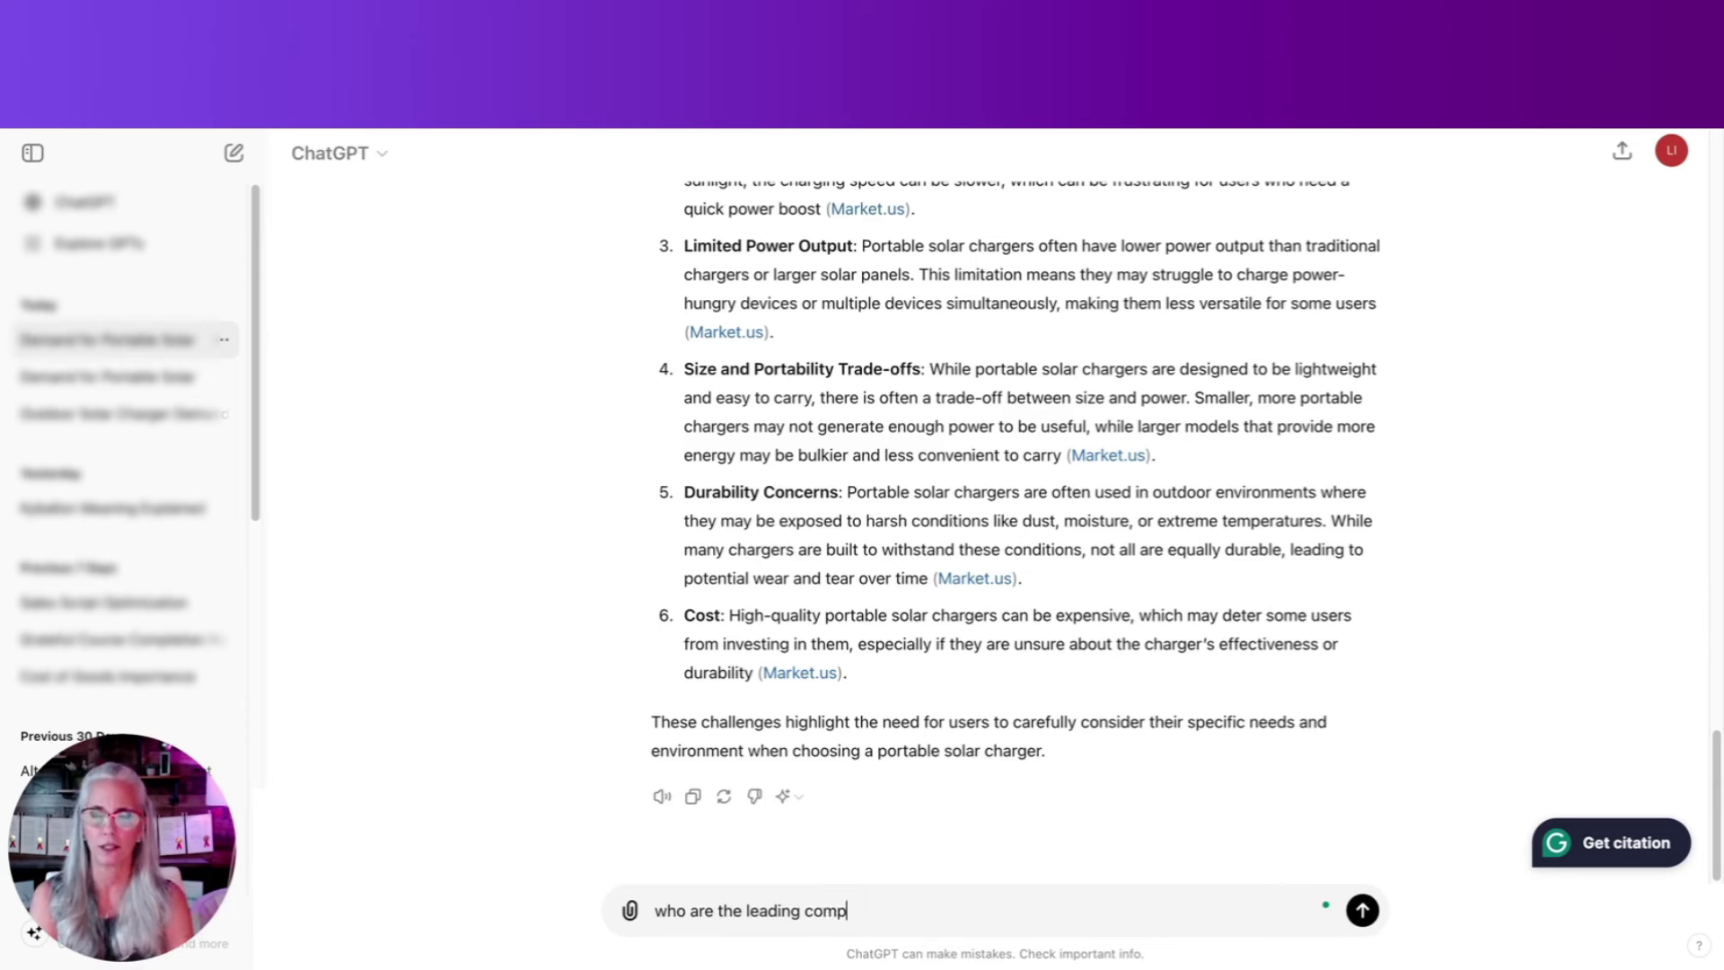
type("etitors")
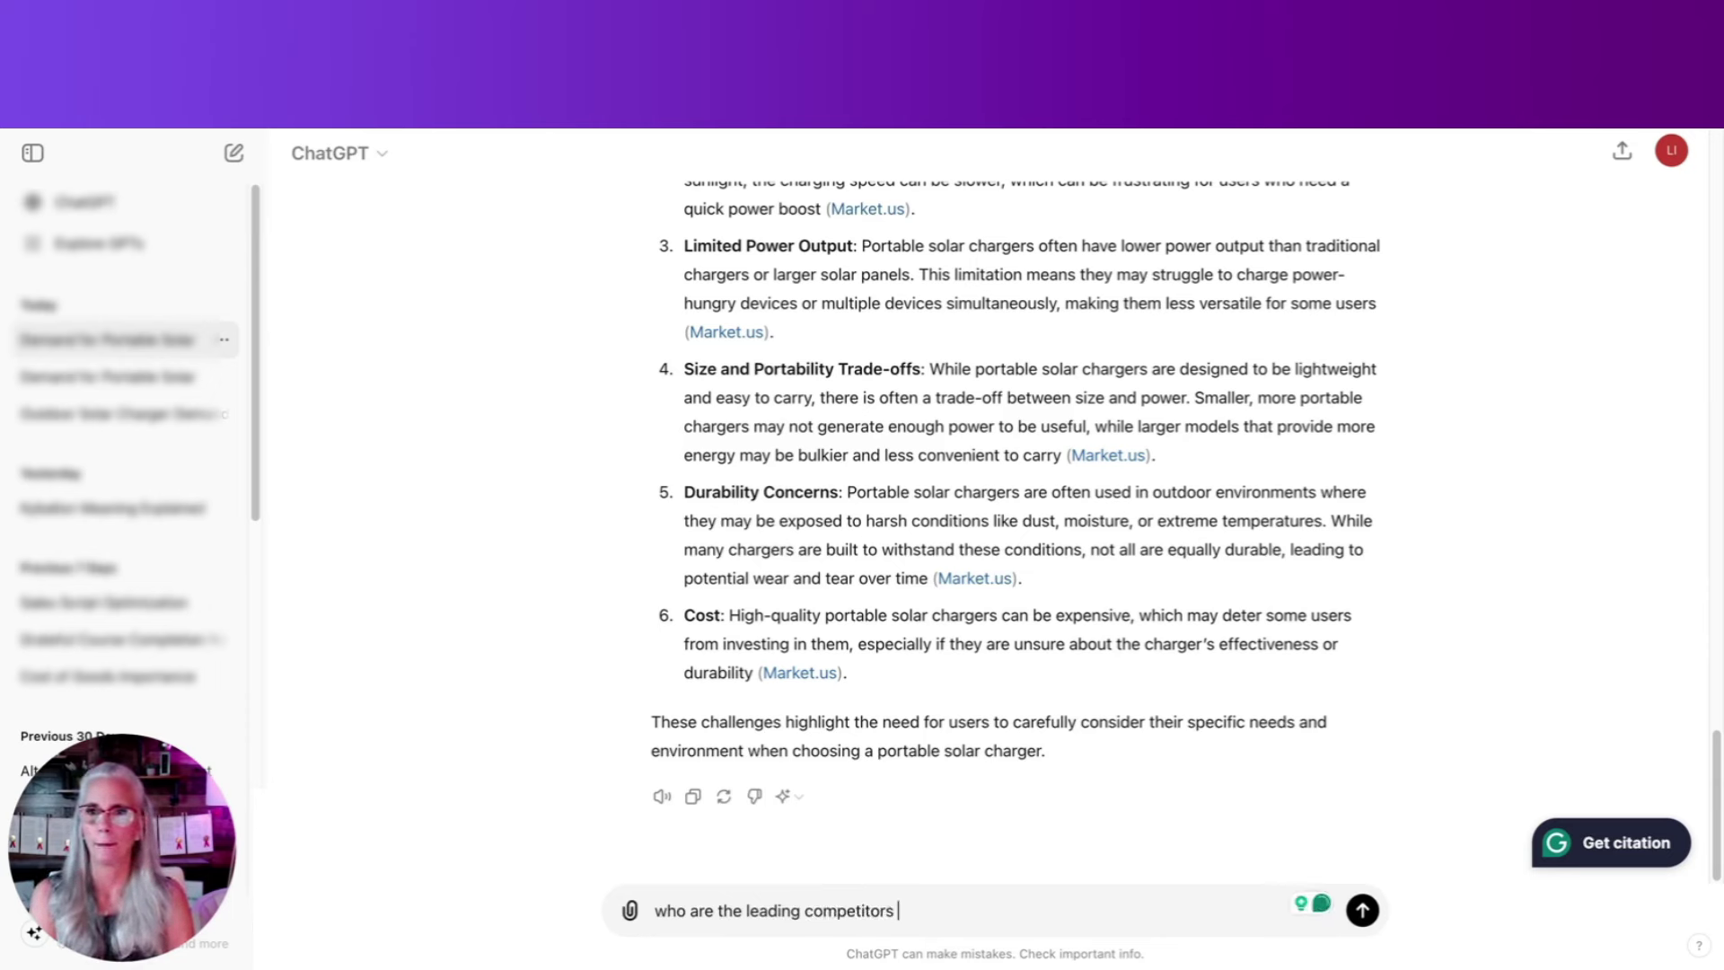
type(" in the portable")
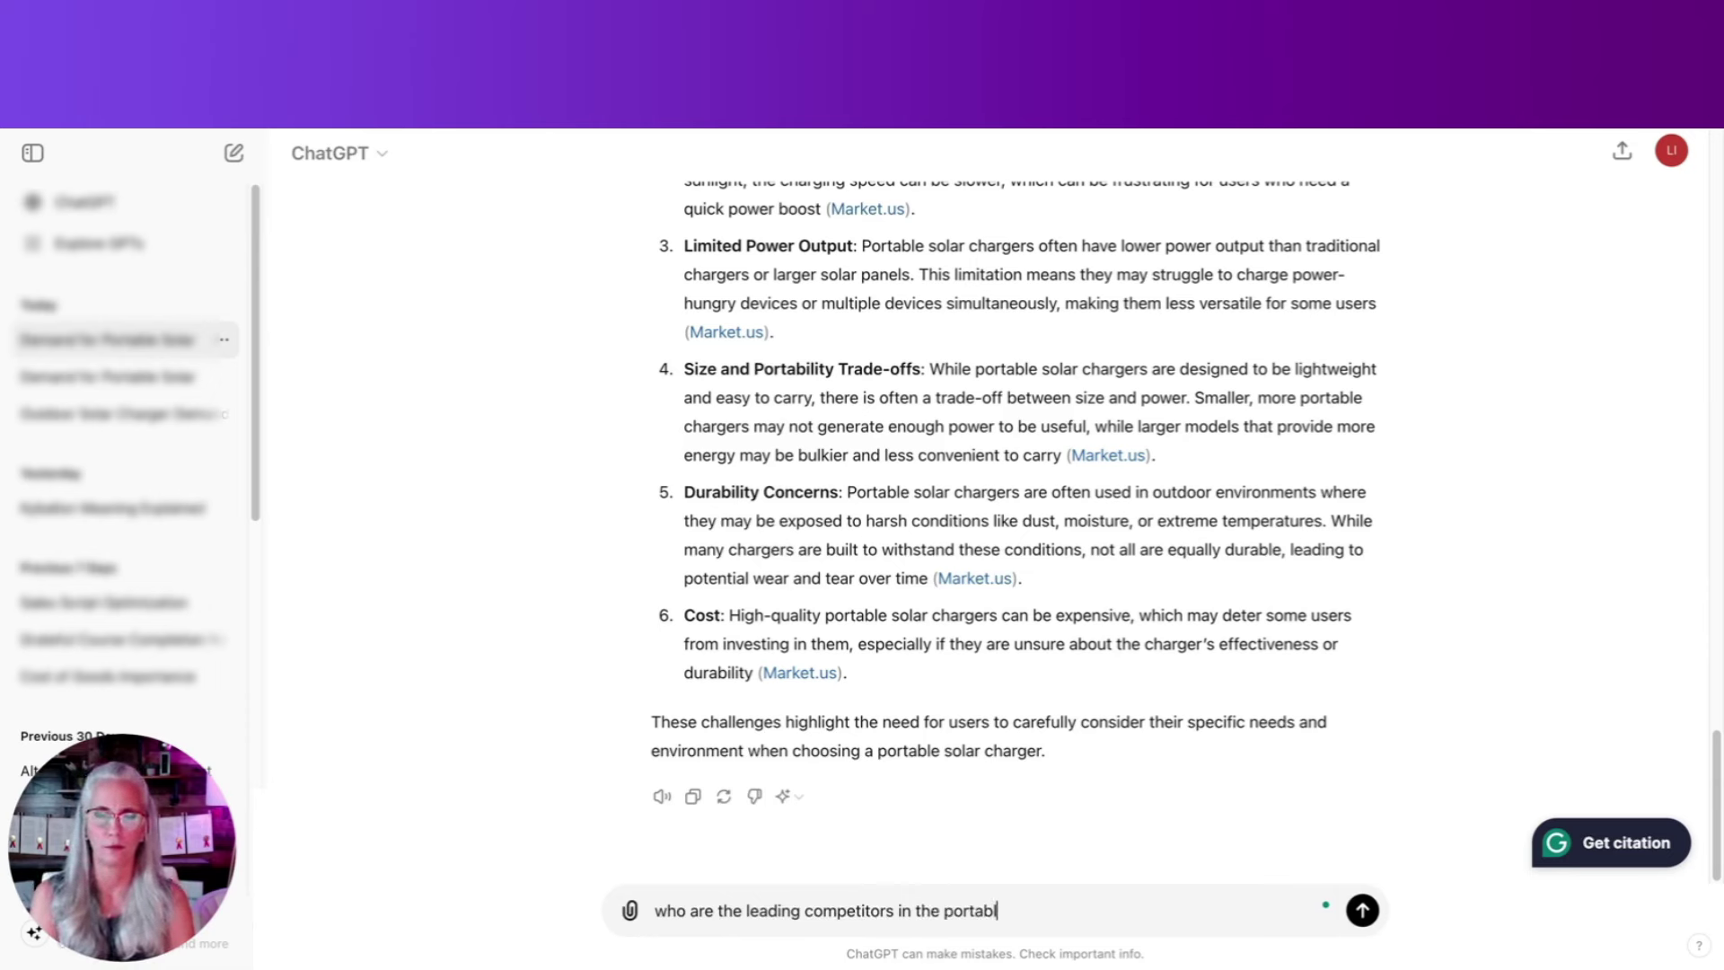
key("BackSpace")
key("BackSpace")
key("BackSpace")
key("BackSpace")
key("BackSpace")
key("BackSpace")
key("BackSpace")
key("BackSpace")
key("BackSpace")
key("BackSpace")
key("BackSpace")
key("BackSpace")
key("BackSpace")
key("BackSpace")
key("BackSpace")
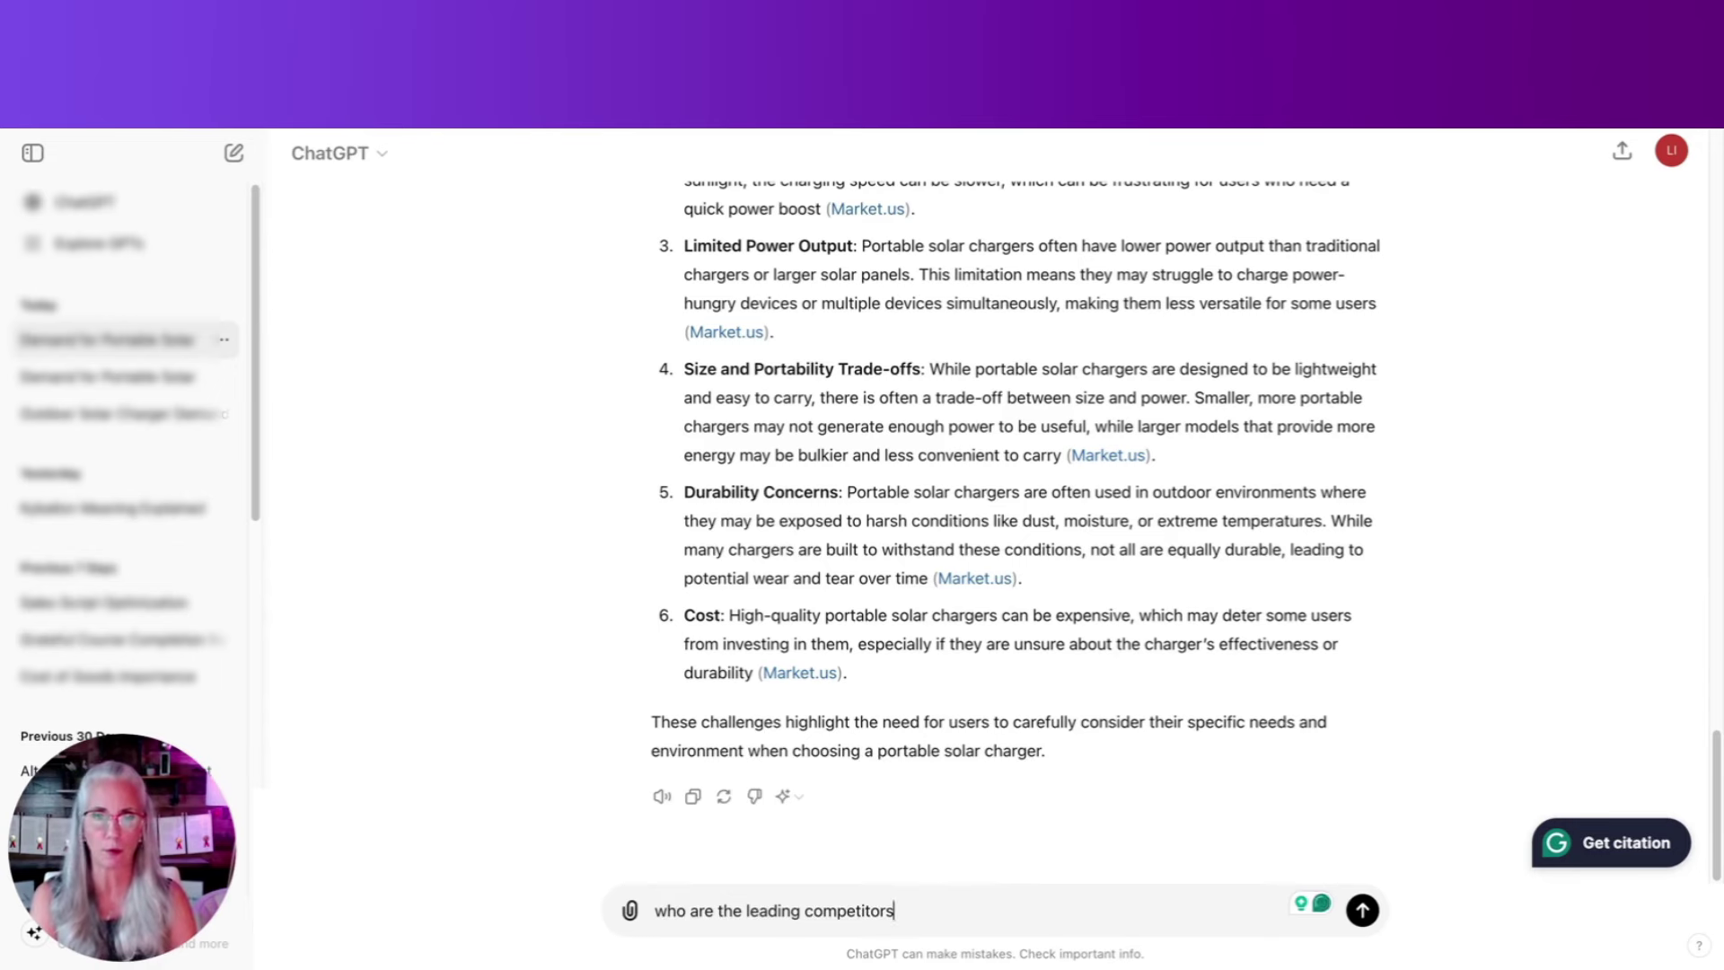
key("Return")
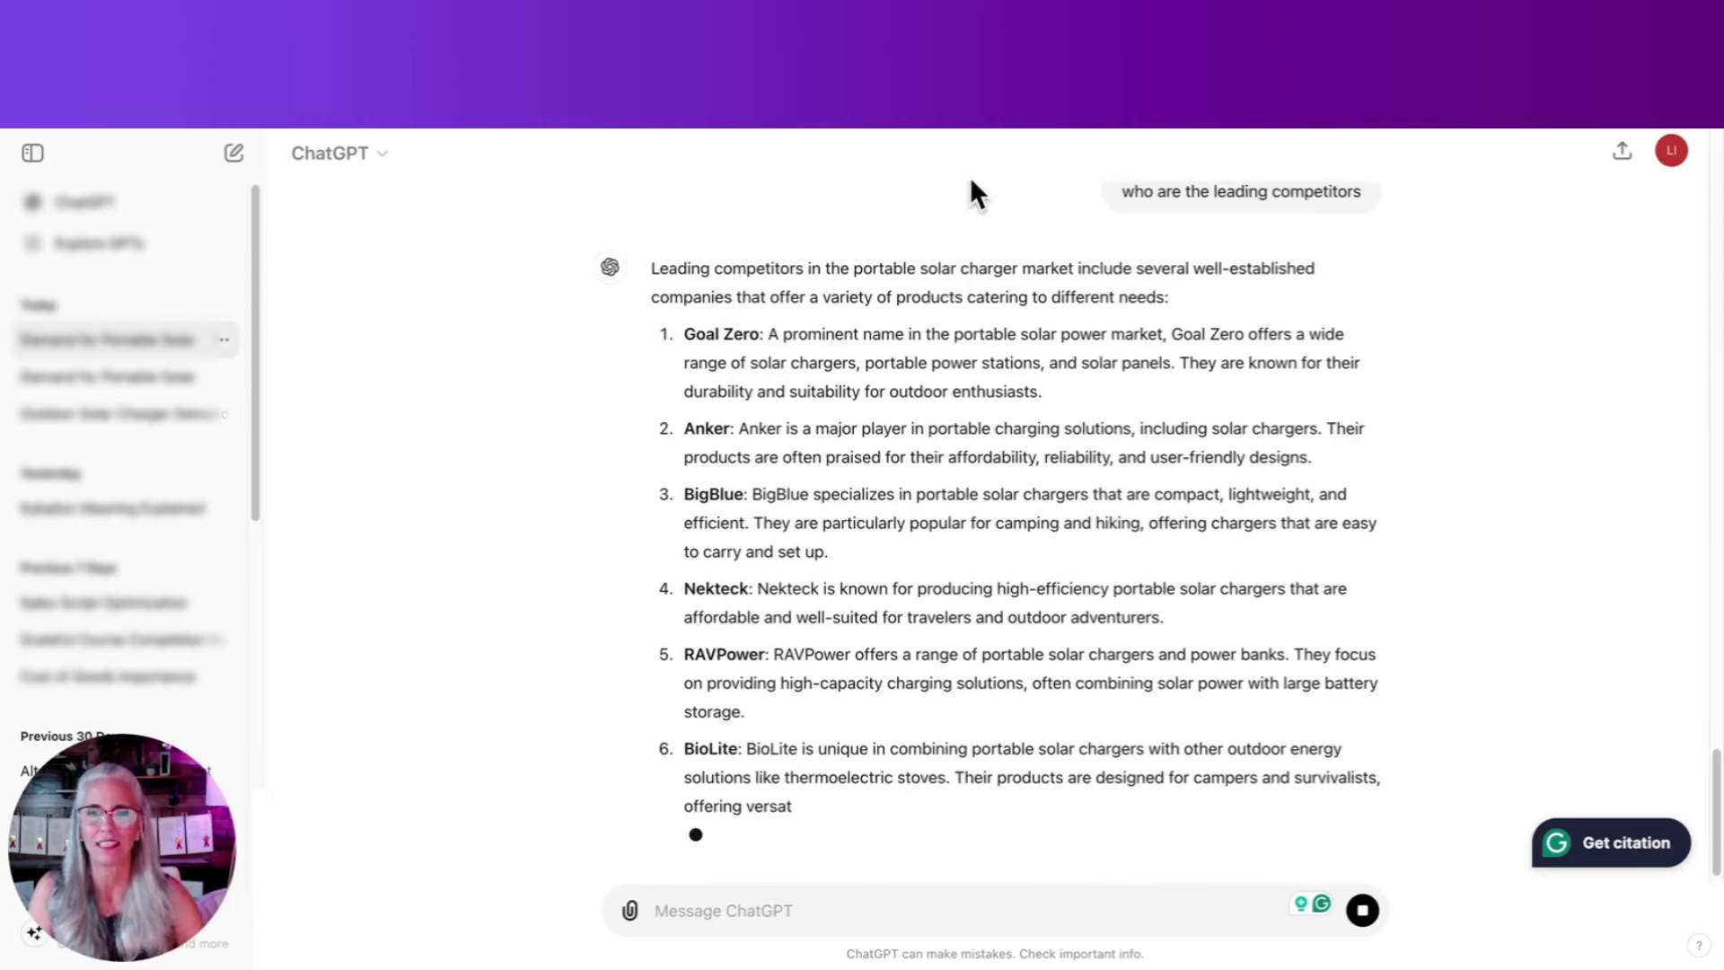
Step: Jump to the end of the competitor reply and highlight lines of its closing paragraph
scroll(807, 301, "up", 1)
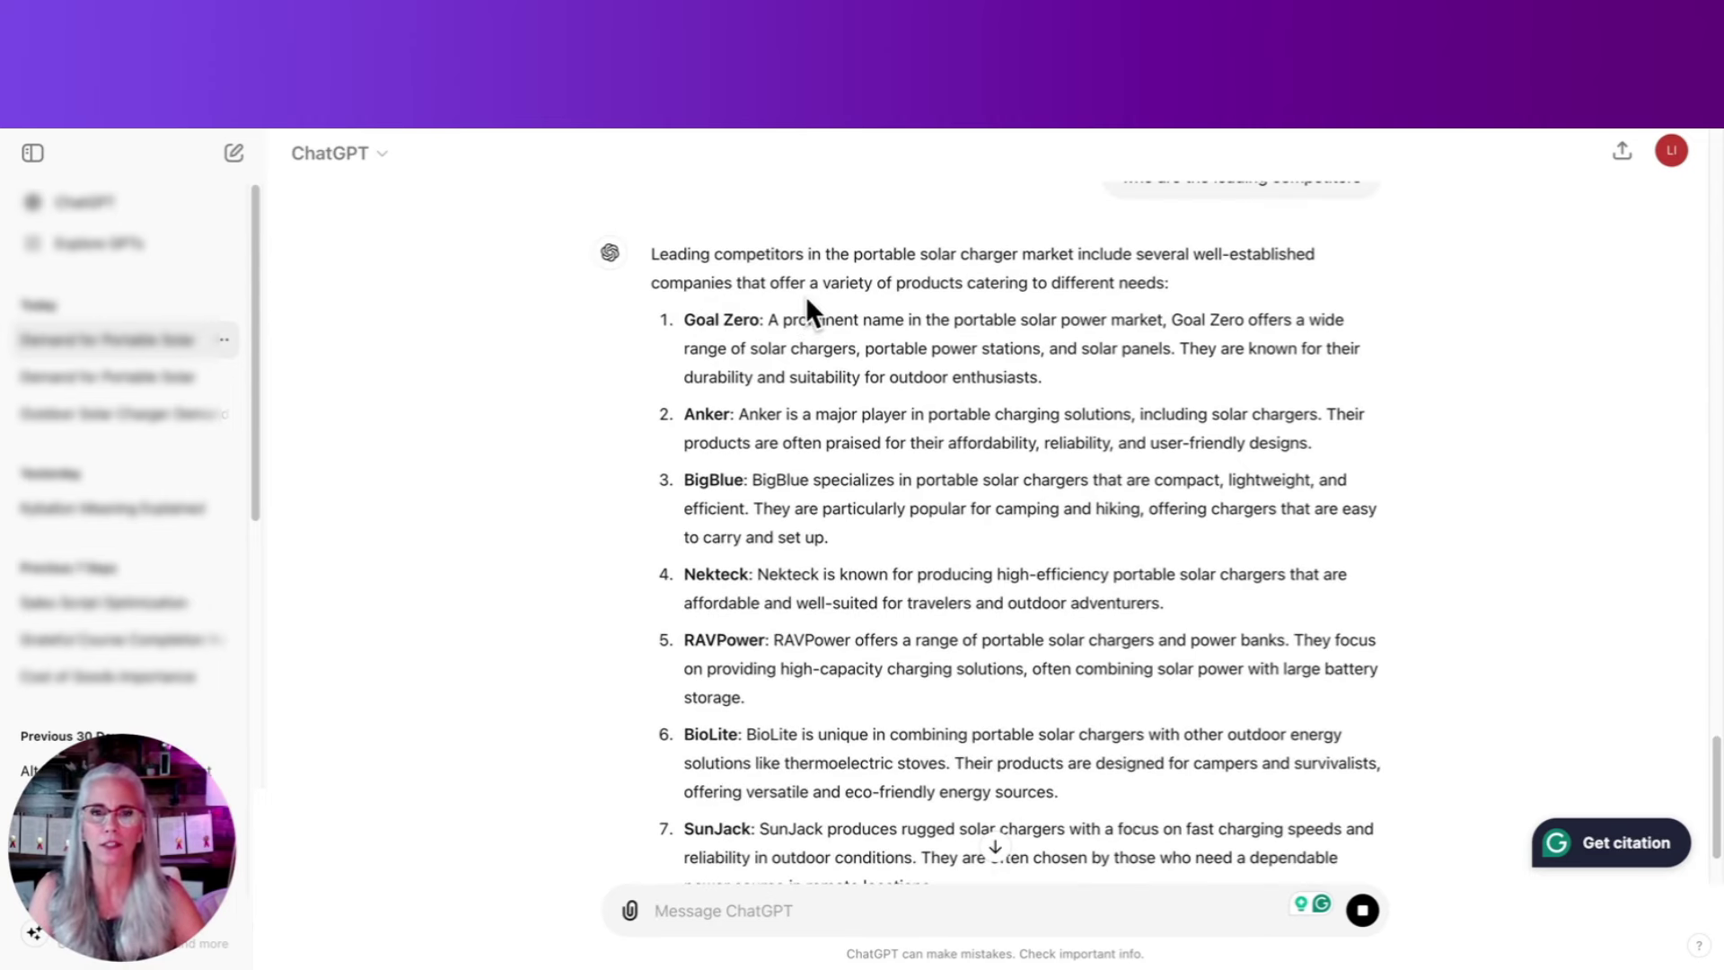
left_click(993, 851)
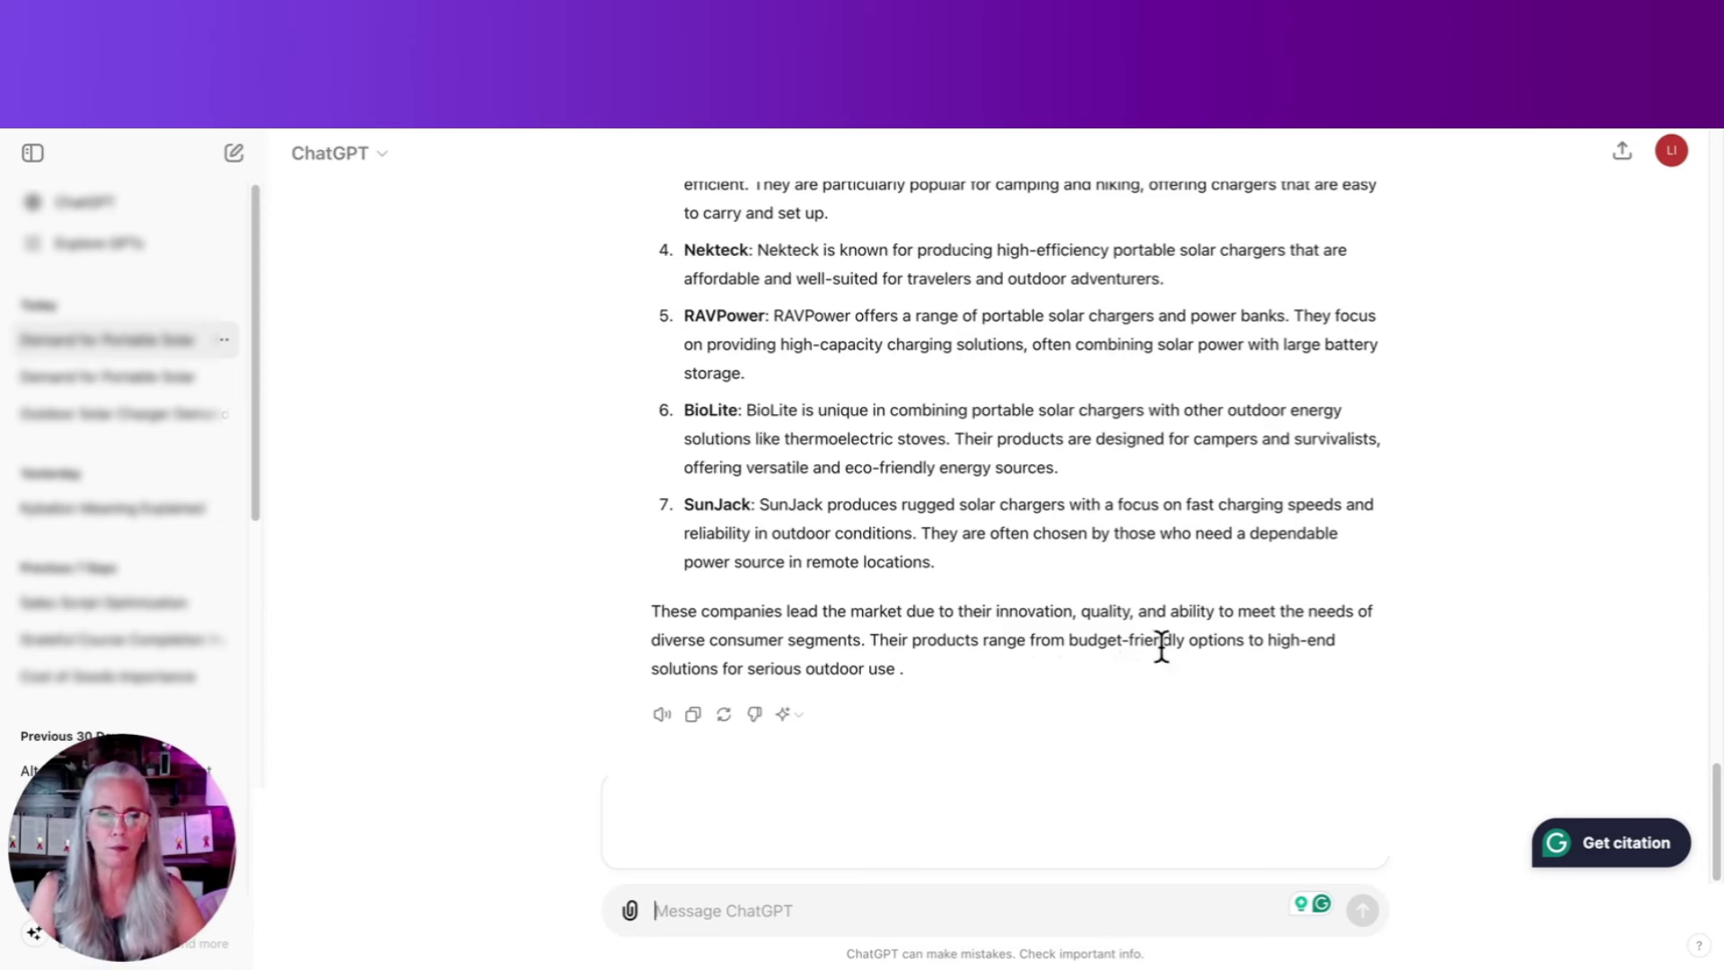
left_click_drag(1162, 639, 1317, 639)
left_click_drag(669, 668, 898, 670)
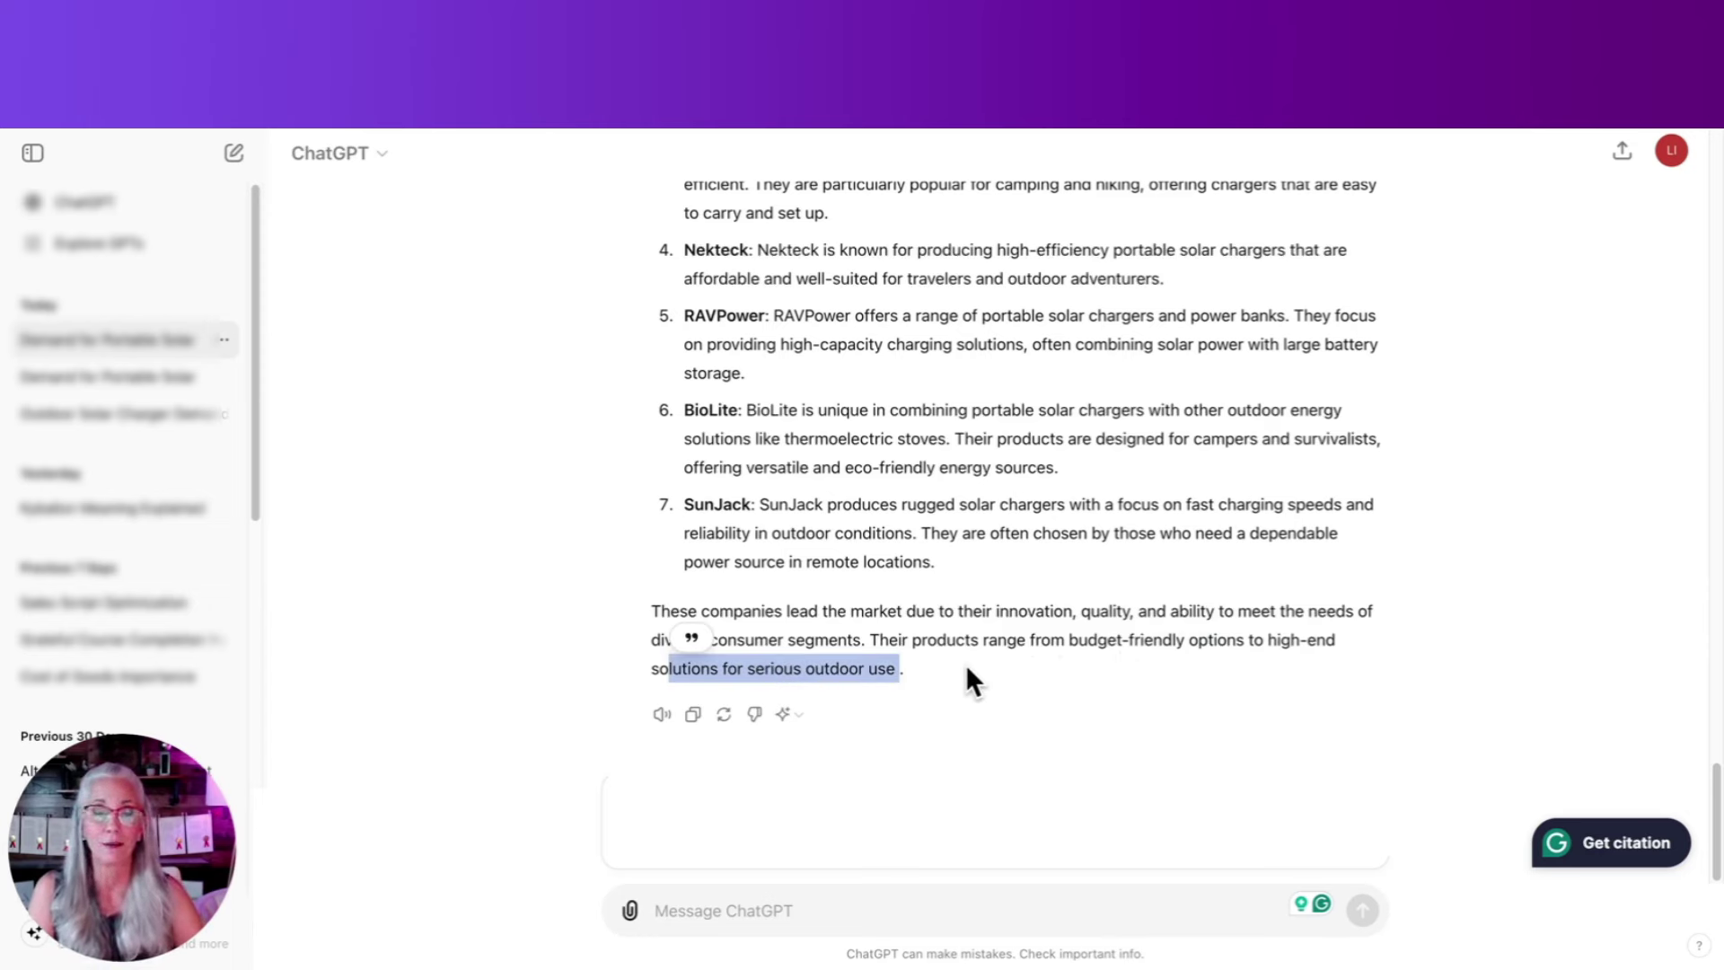
left_click(259, 877)
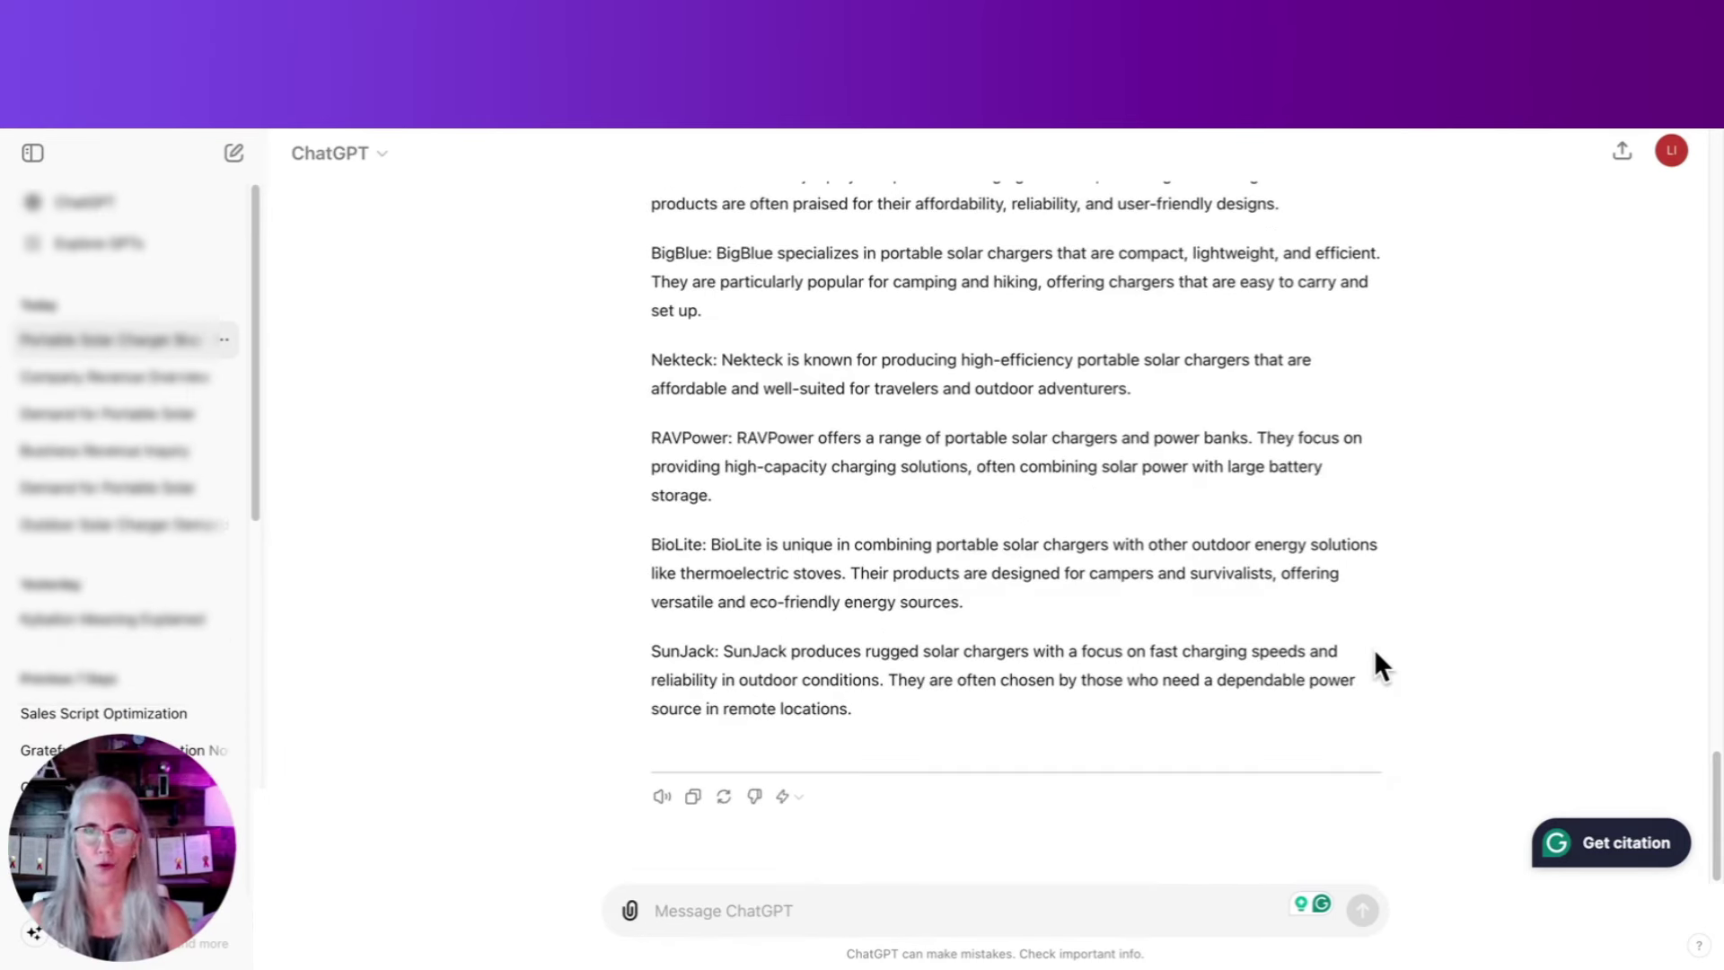
Step: Ask 'how much annual revenue do each of those companies do annually'
left_click(783, 911)
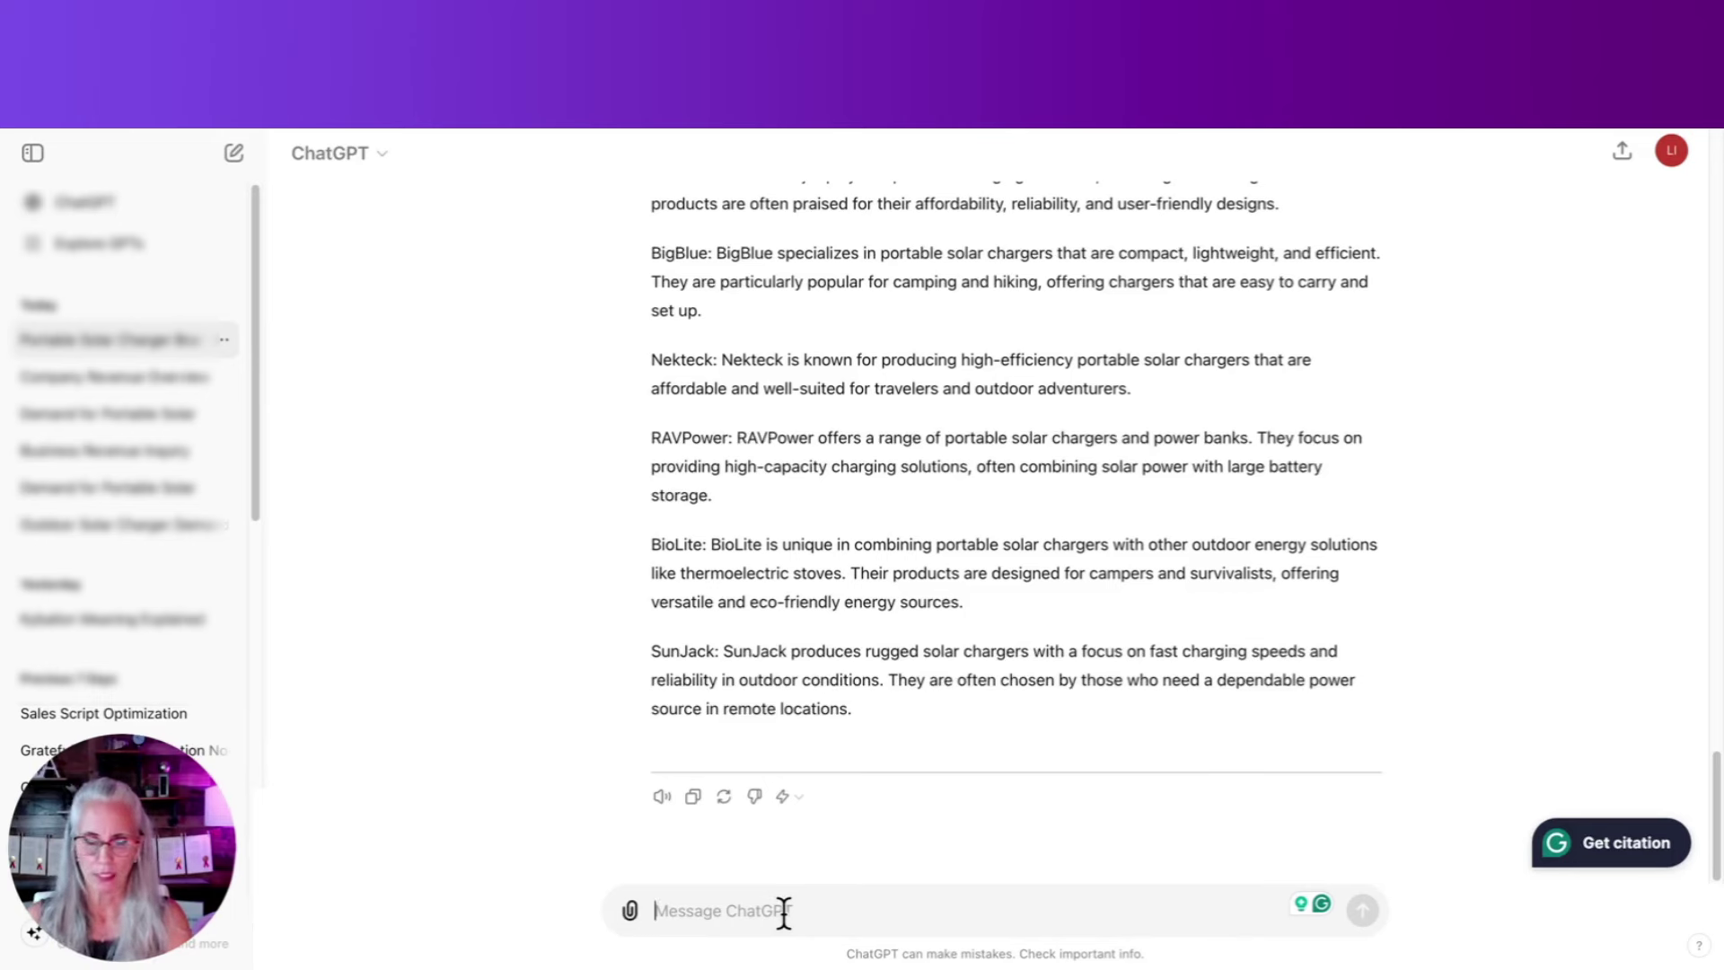
type("how much a")
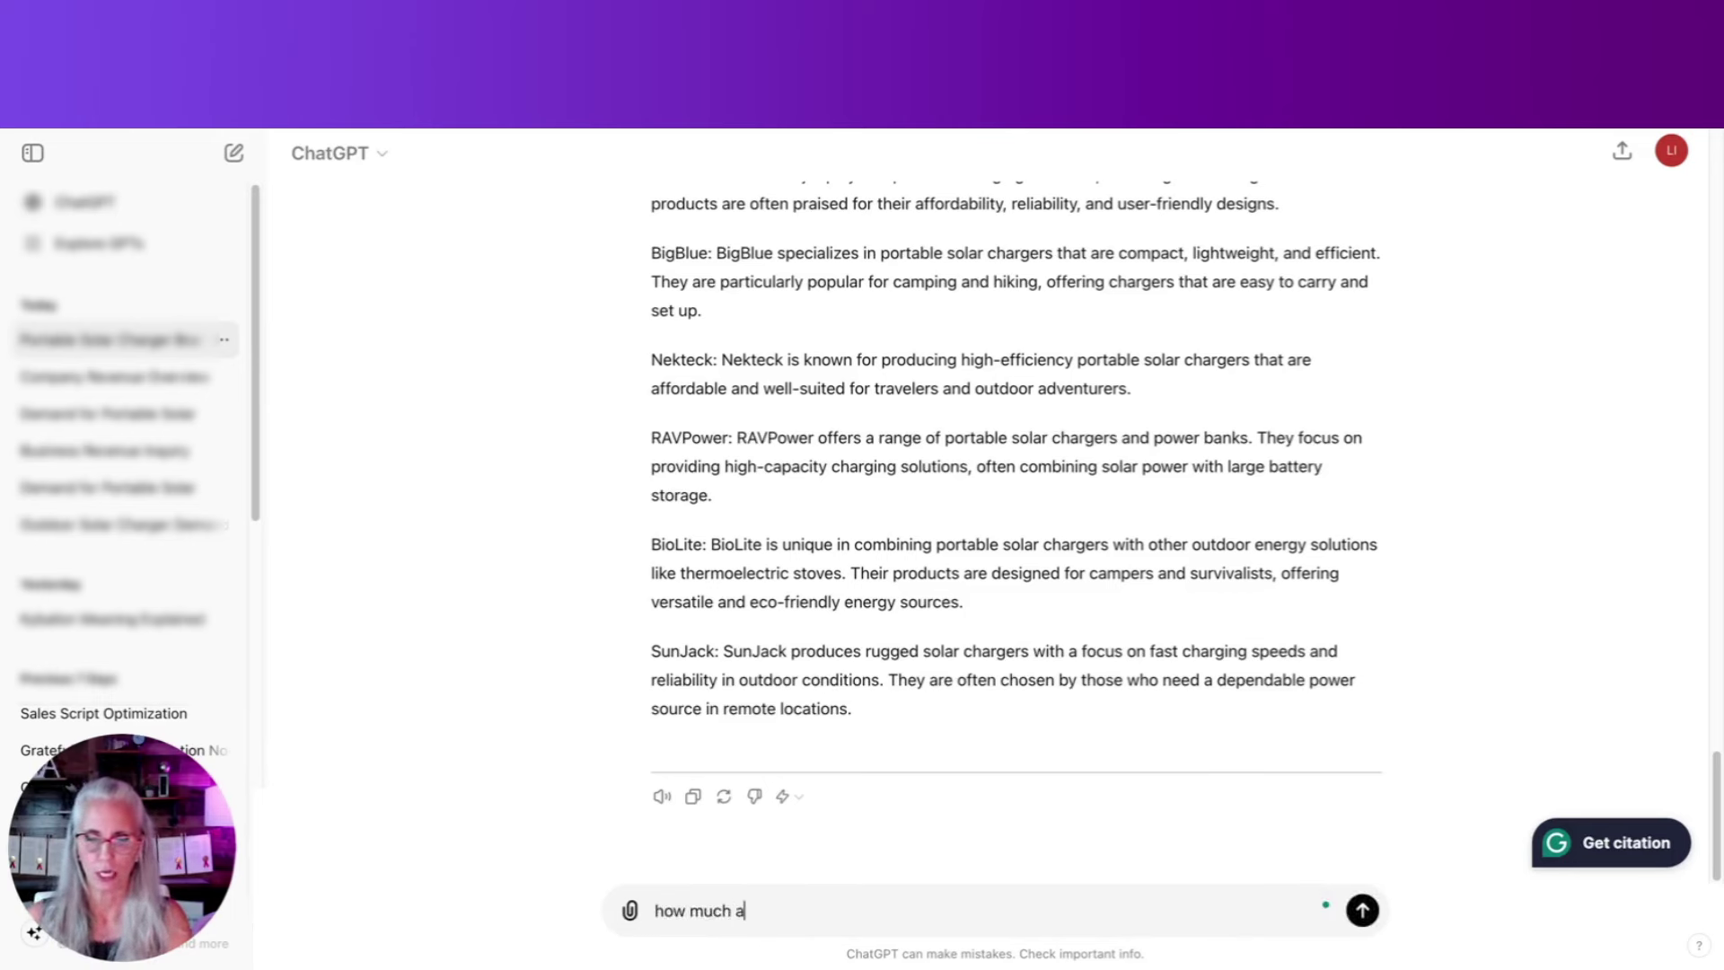
type("nnual revenue do each of th")
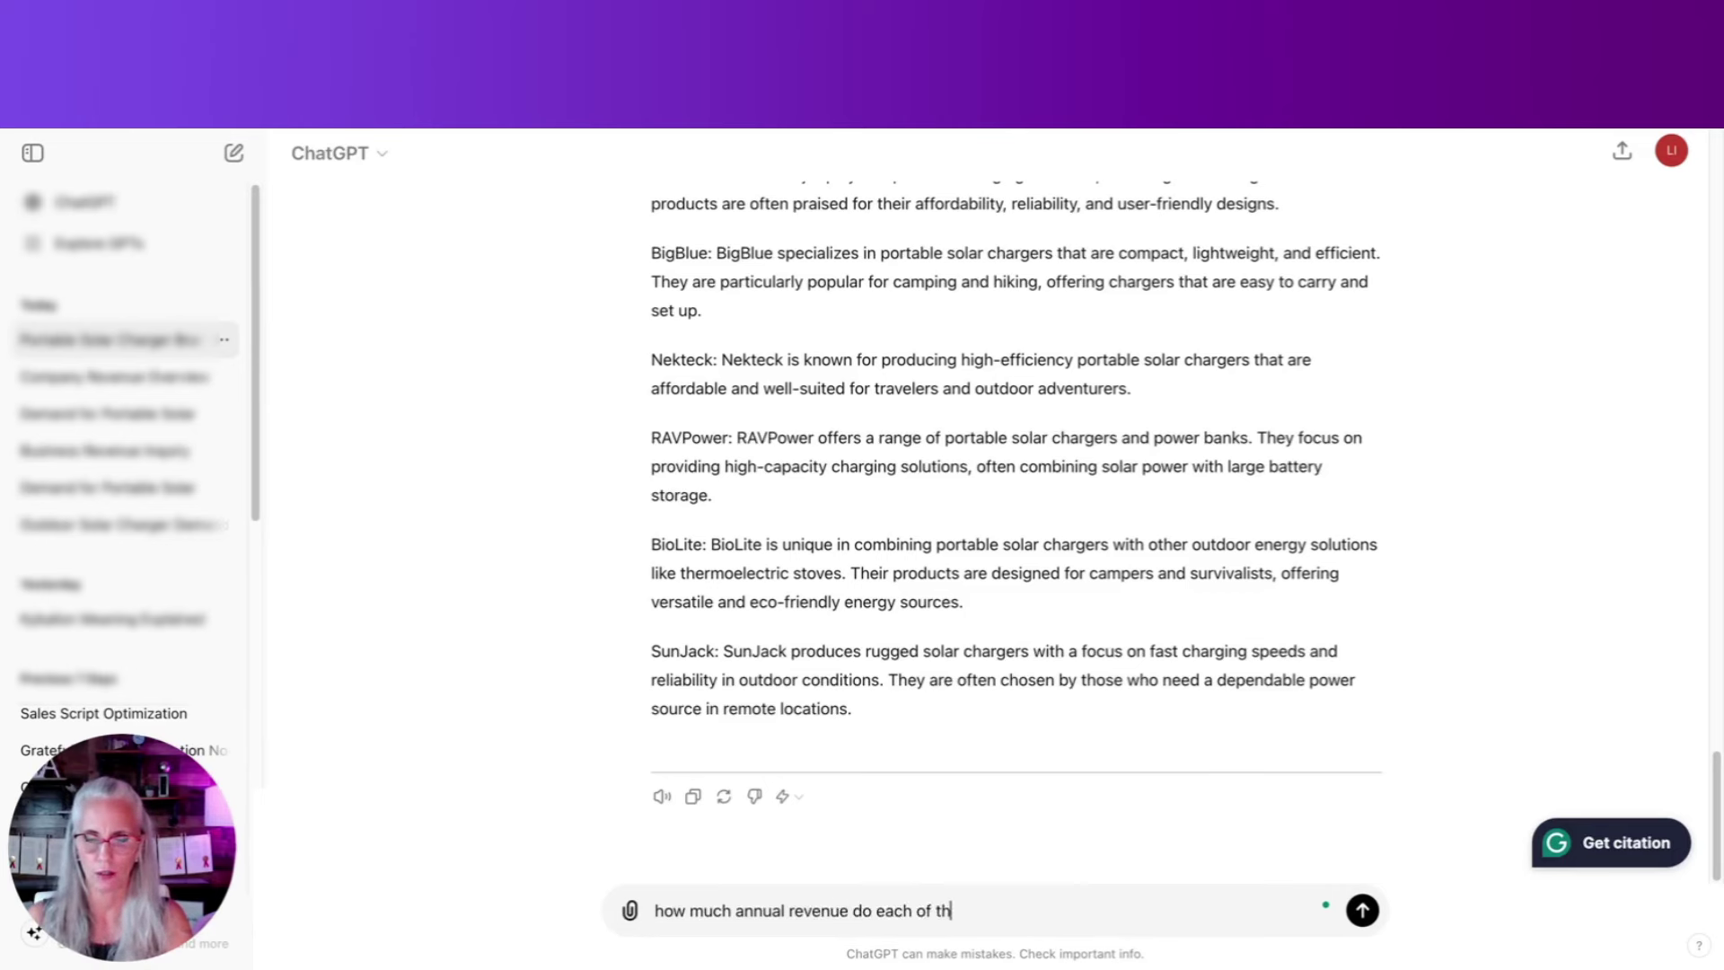
type("ose compan")
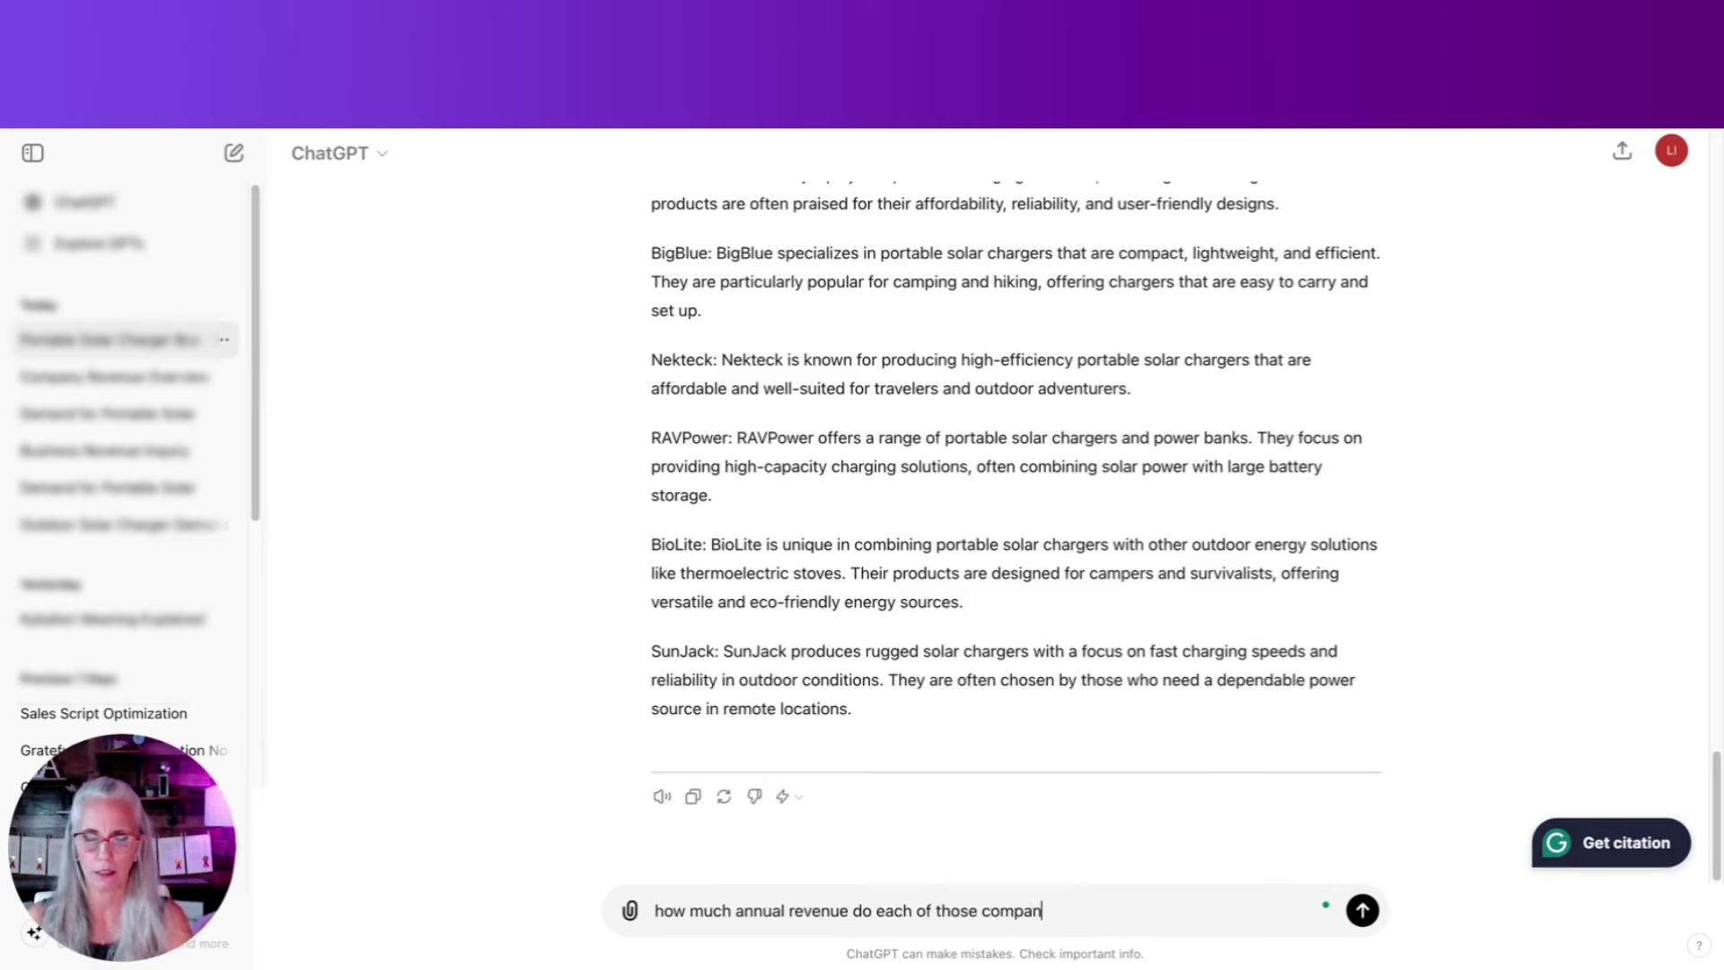
type("ies do annua")
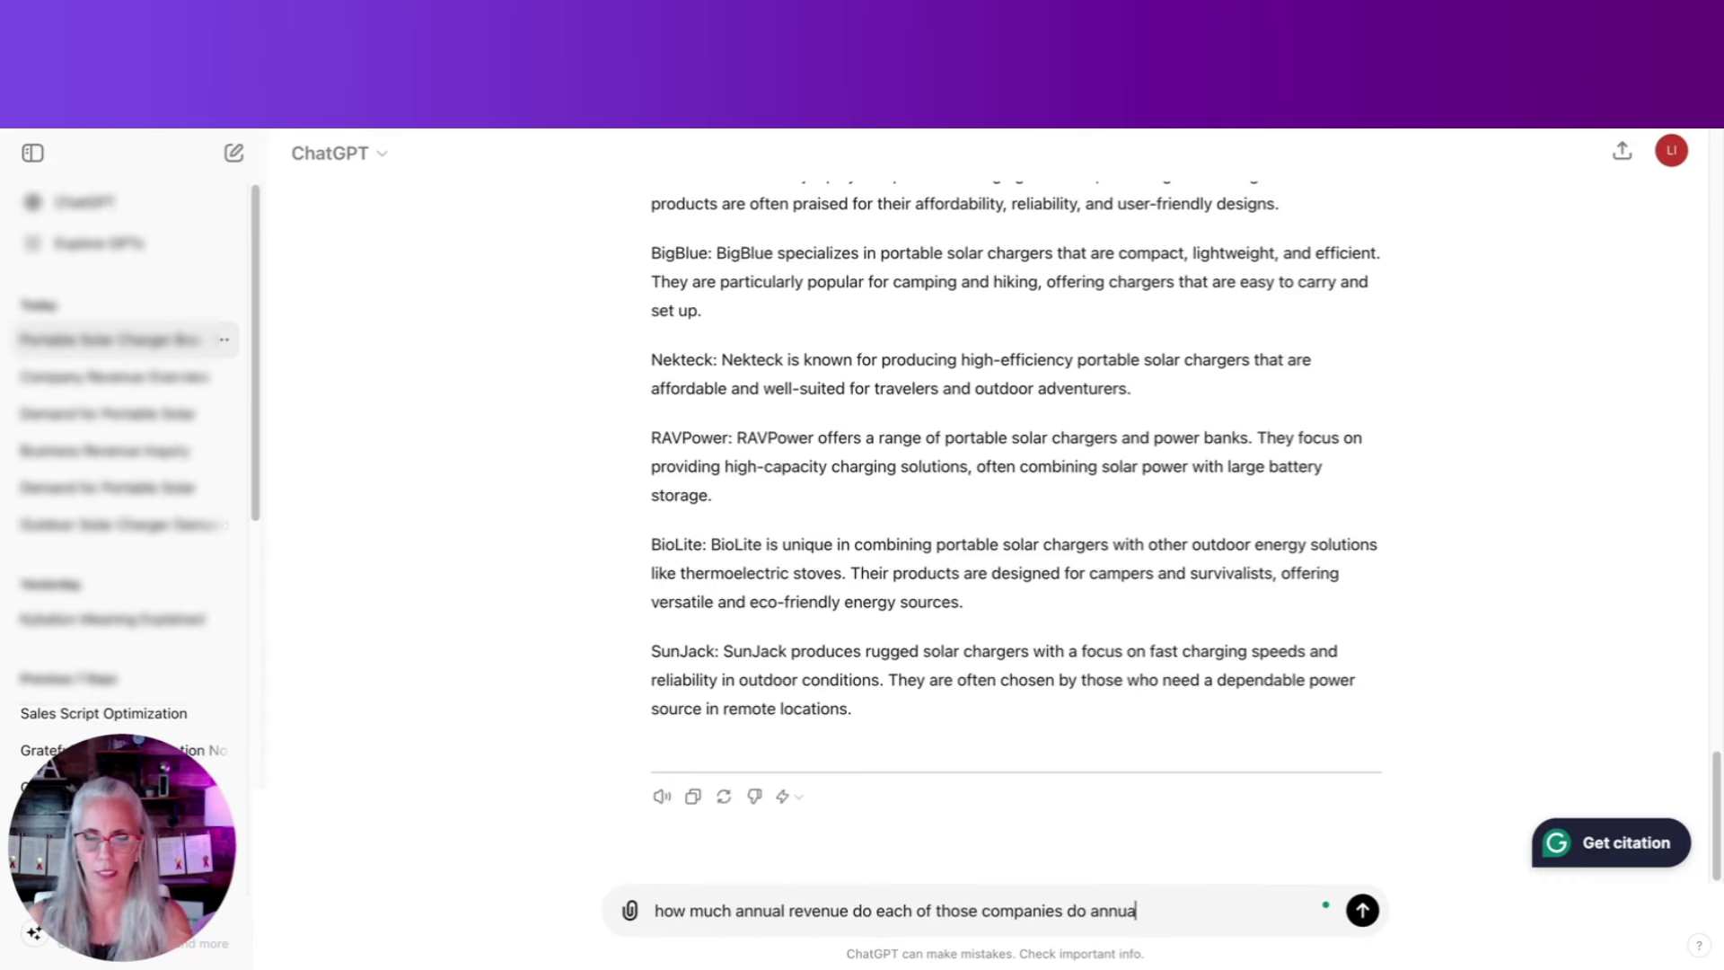
type("lly")
key("Return")
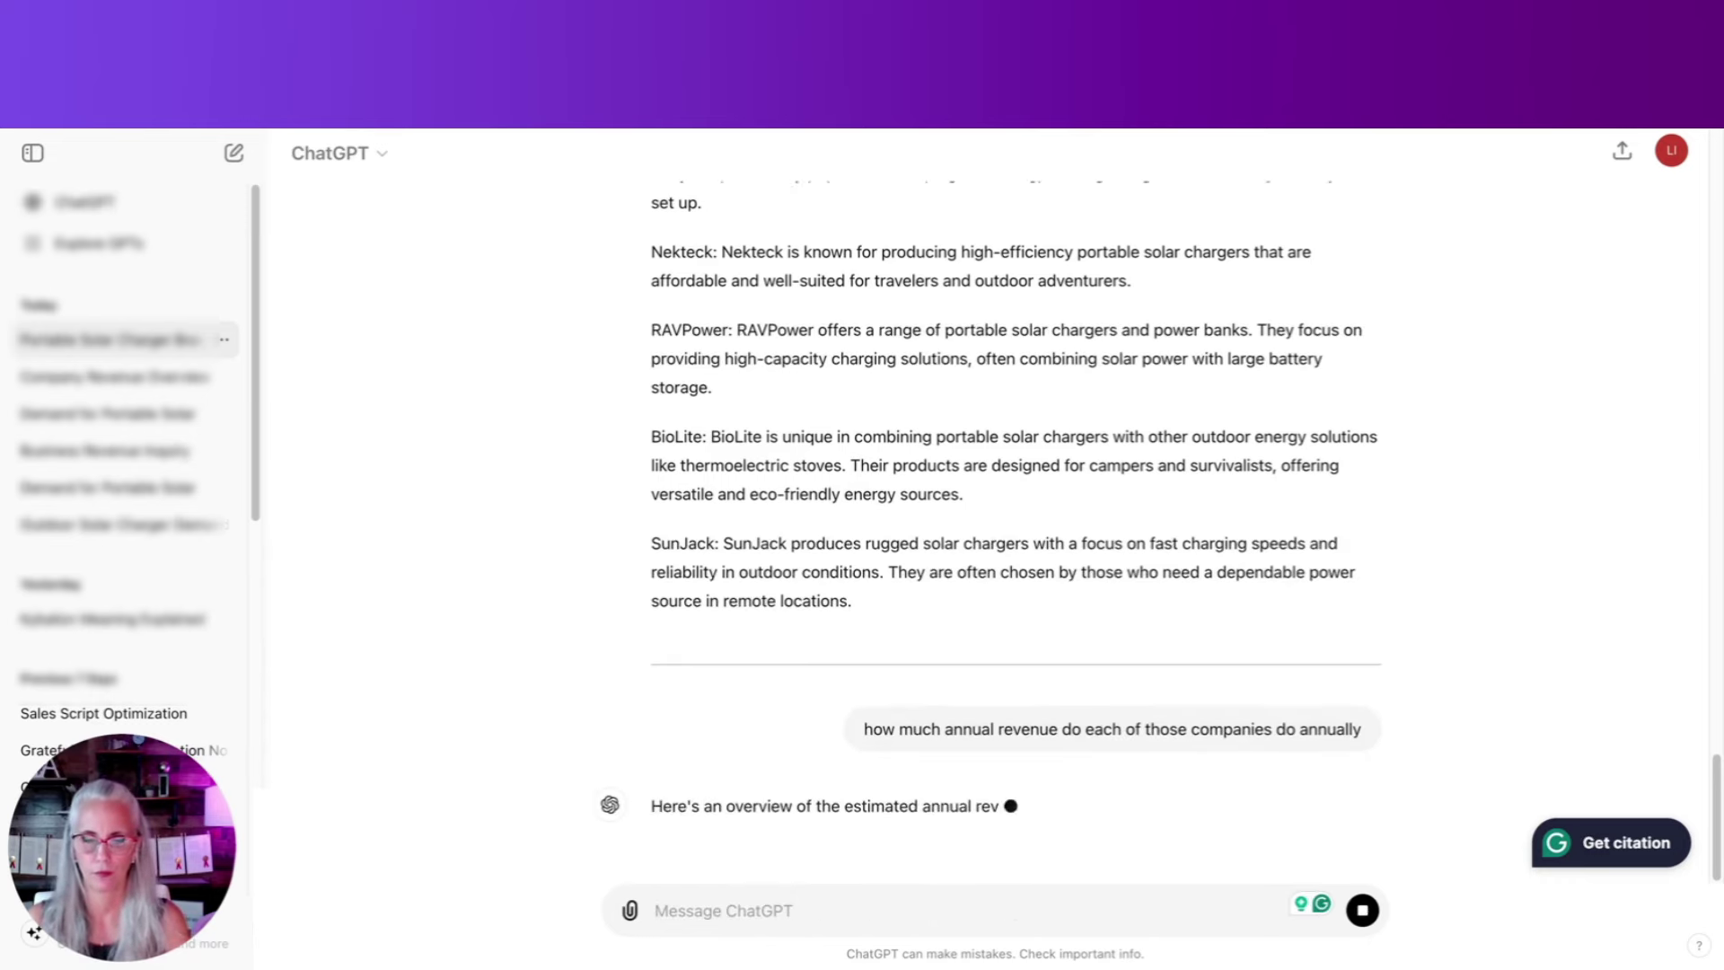